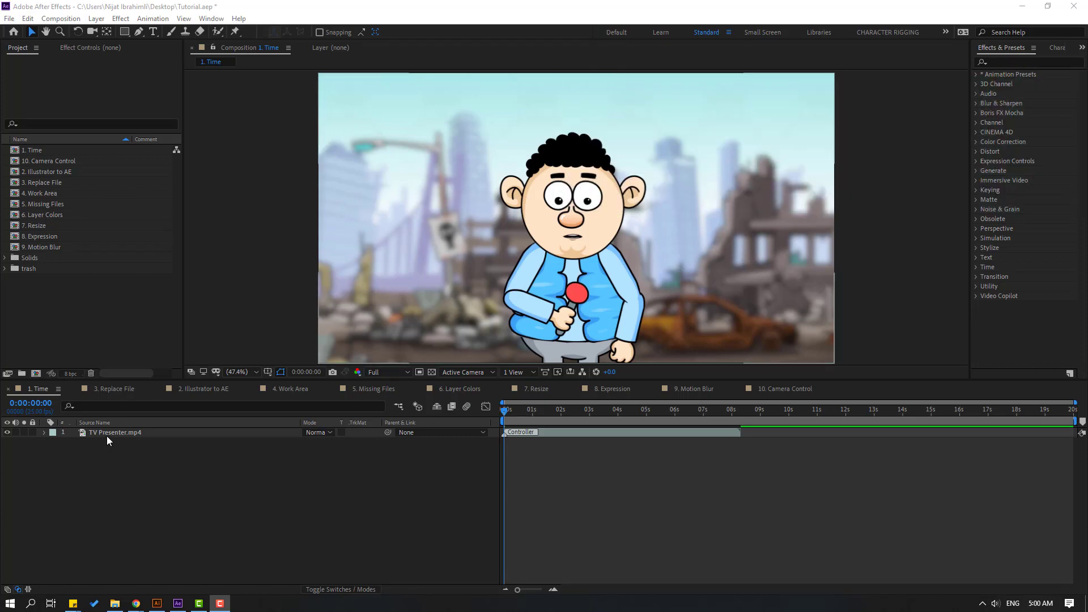
Enable Time Remapping on the TV Presenter.mp4 layer
click(107, 437)
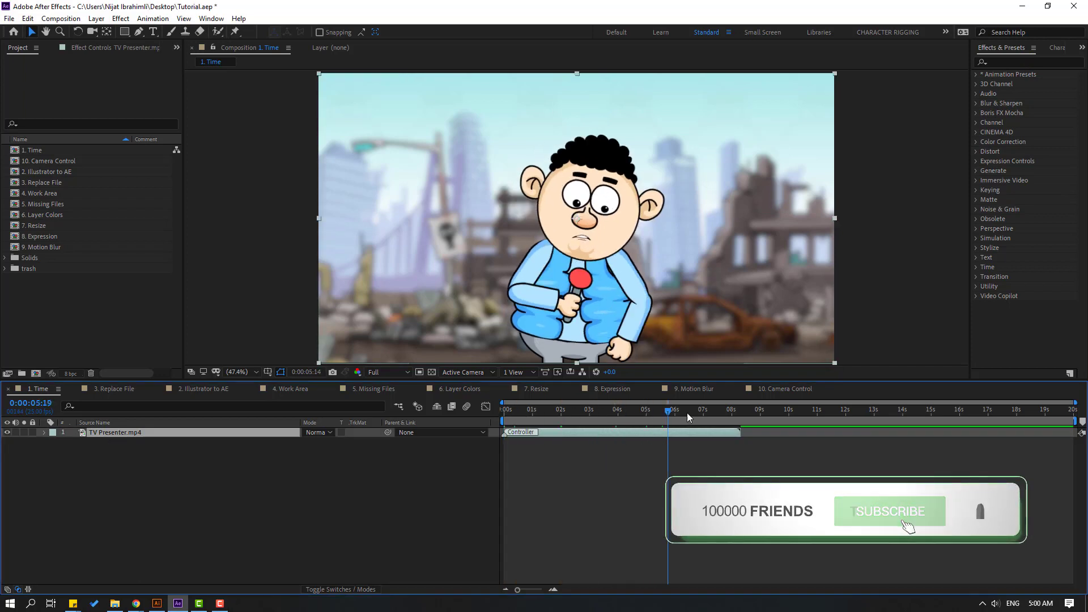
right_click(103, 433)
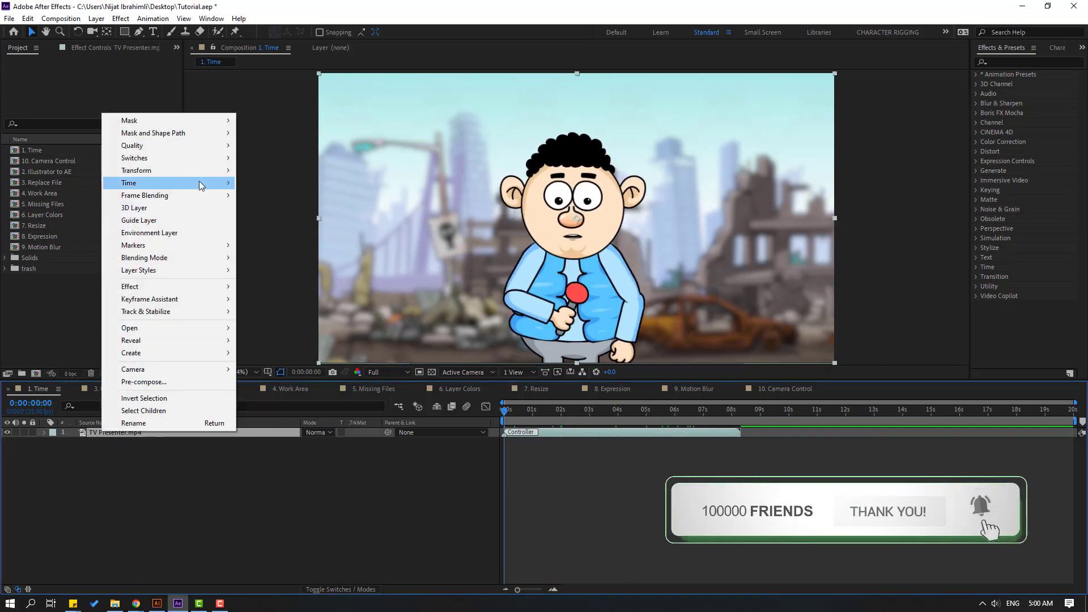
mouse_move(200, 182)
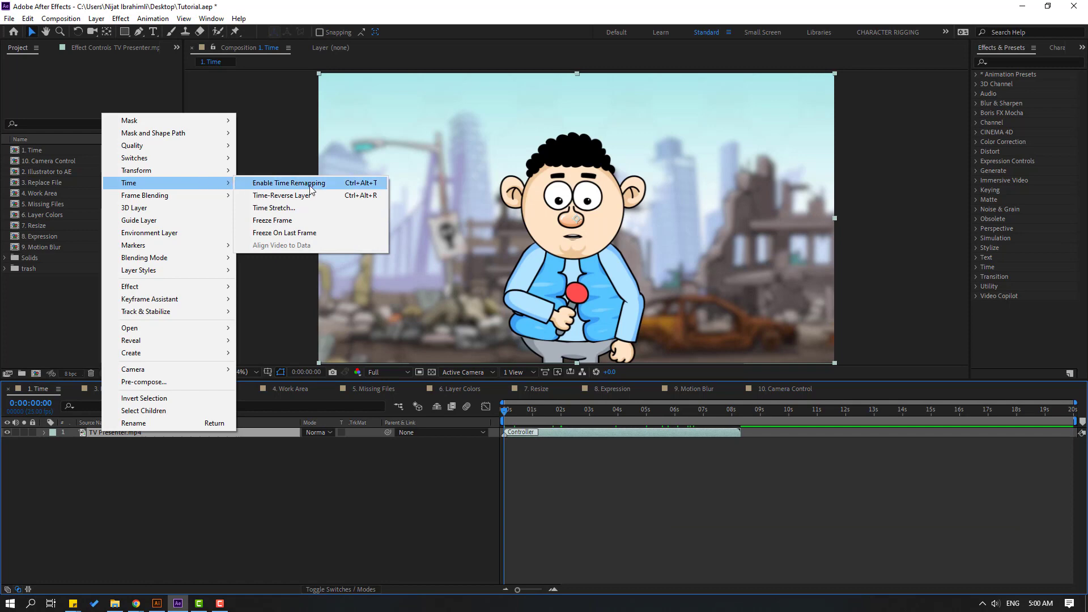
click(311, 188)
Move the end Time Remap keyframe to about 2 seconds to speed up the clip, and preview the playback
drag(749, 440, 538, 486)
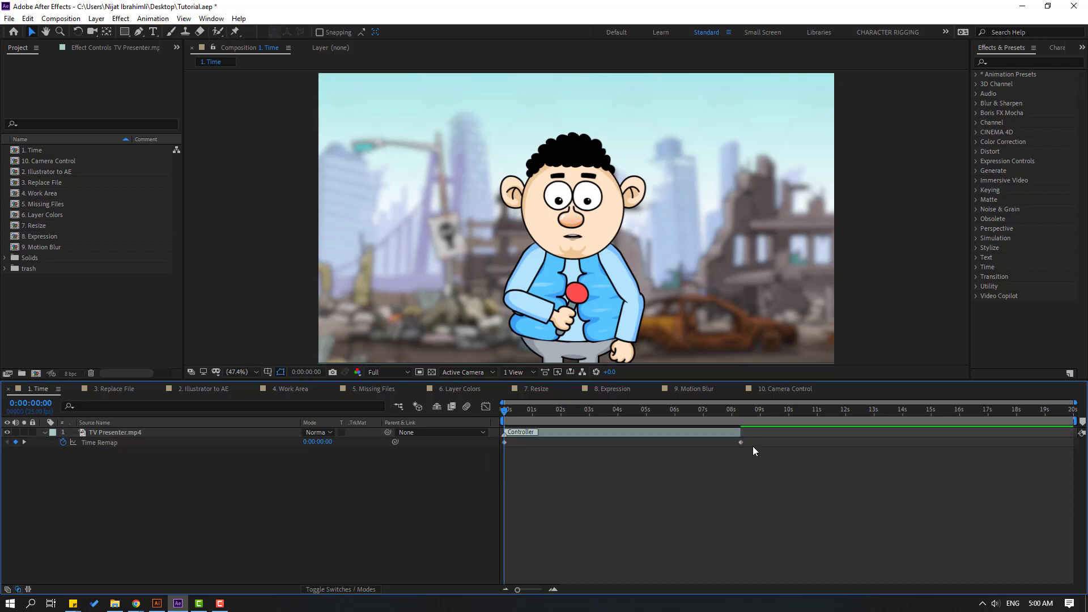
drag(749, 441, 691, 443)
drag(579, 451, 562, 447)
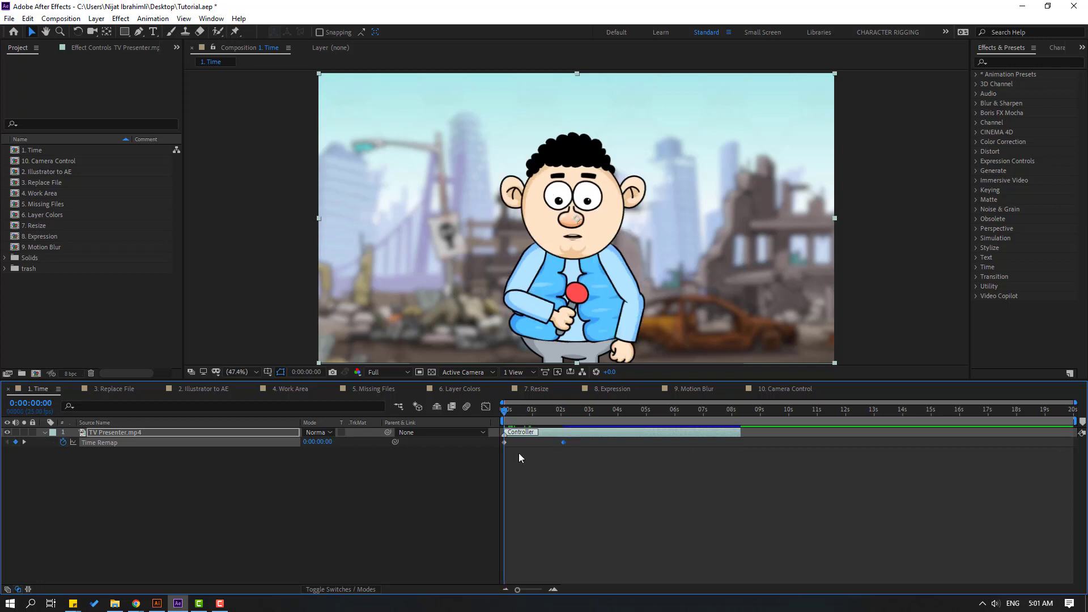
key(space)
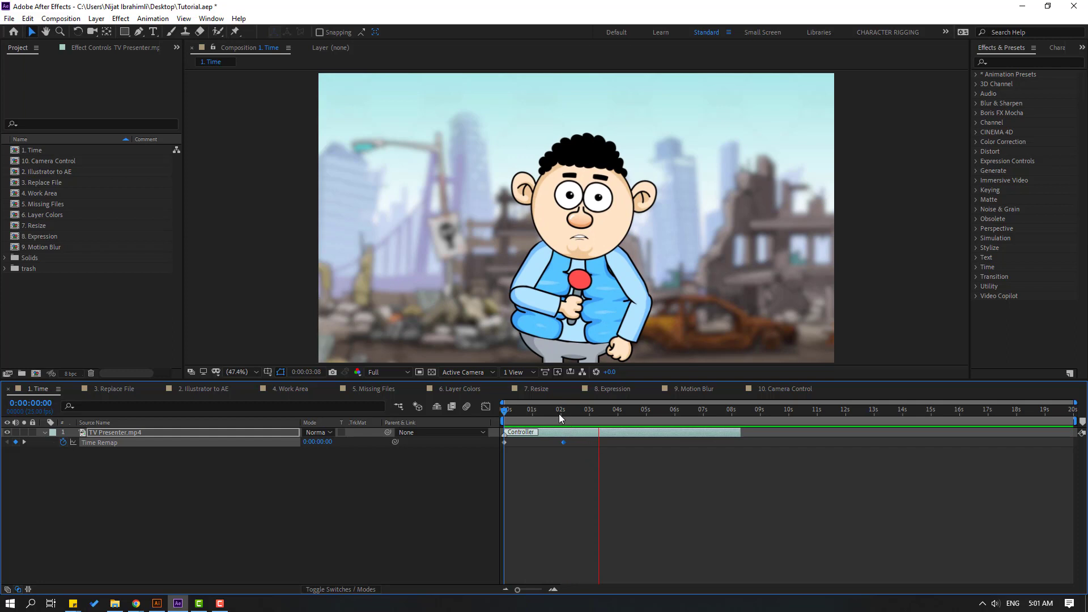
key(space)
Move the end Time Remap keyframe to about 18.5 seconds to slow the clip down, and preview from the start
drag(562, 444, 1030, 444)
click(505, 409)
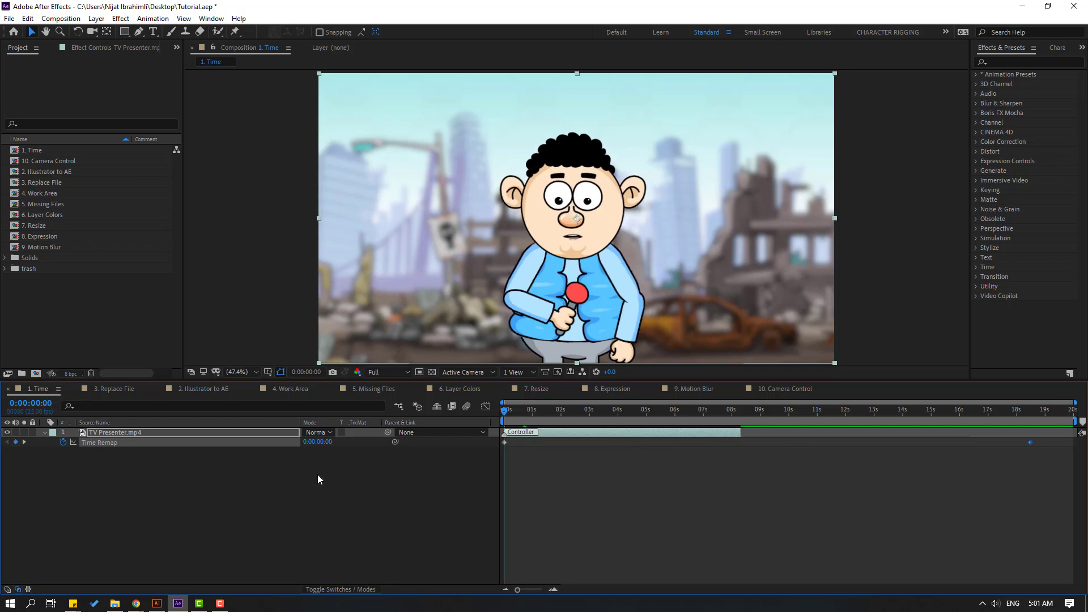
key(space)
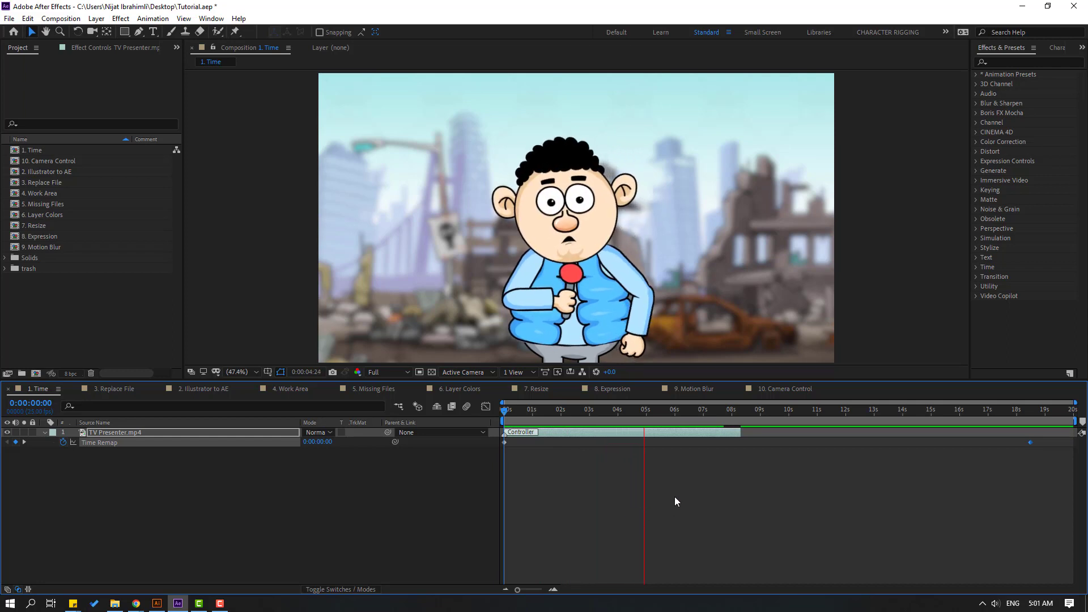
key(space)
Return the end Time Remap keyframe to the end of the clip, and clear the Time Remap property from the layer
drag(1032, 444, 742, 464)
click(746, 496)
key(ctrl+a)
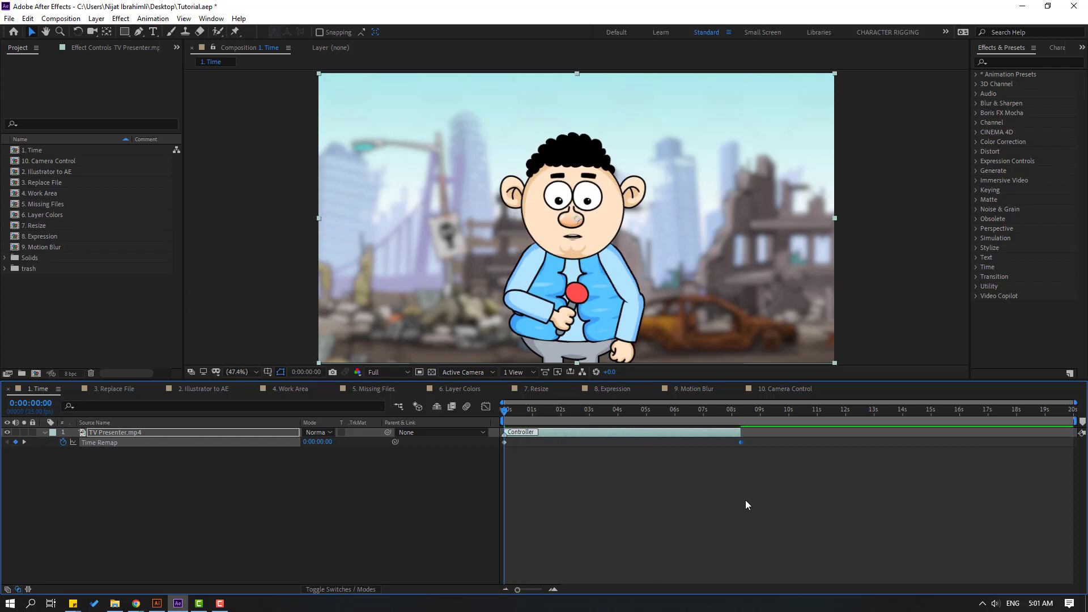
key(u)
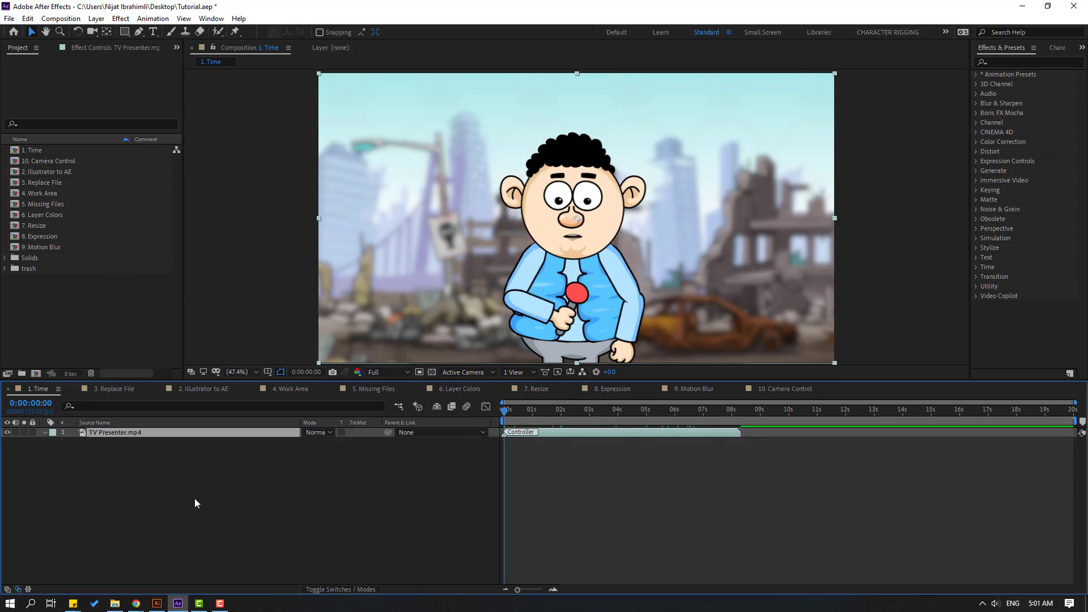
click(134, 464)
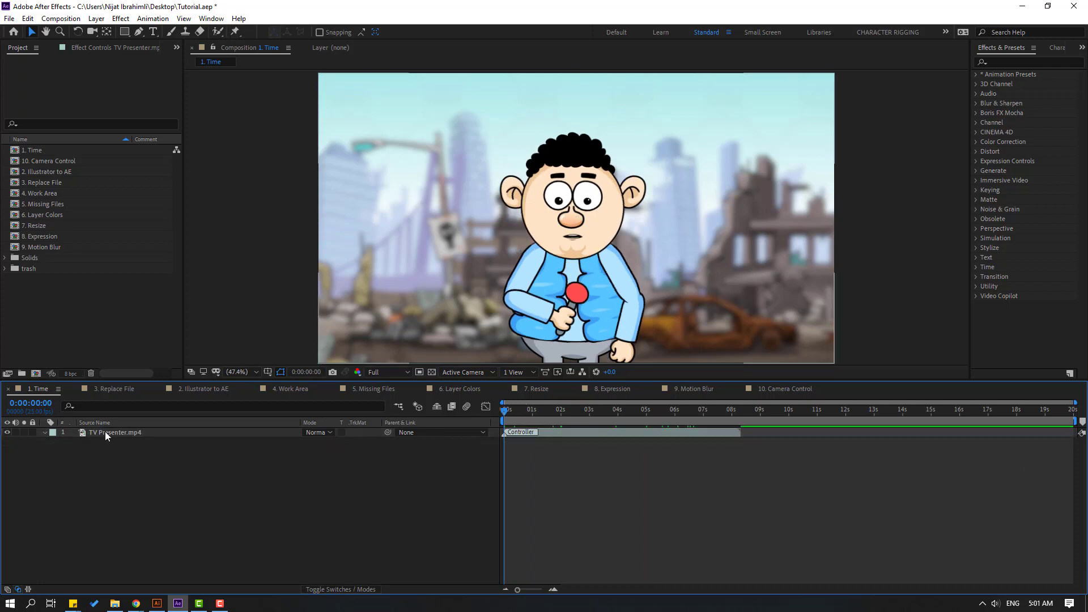
Apply a Time Stretch factor of 150 to the TV Presenter.mp4 layer and preview the slower playback
click(104, 432)
right_click(101, 435)
mouse_move(184, 185)
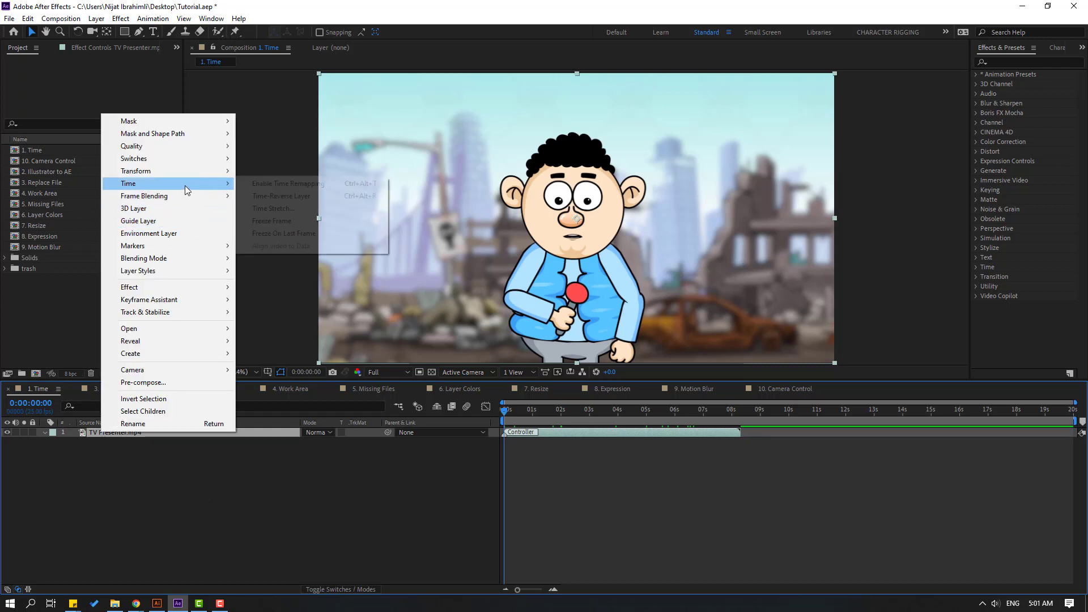
click(287, 210)
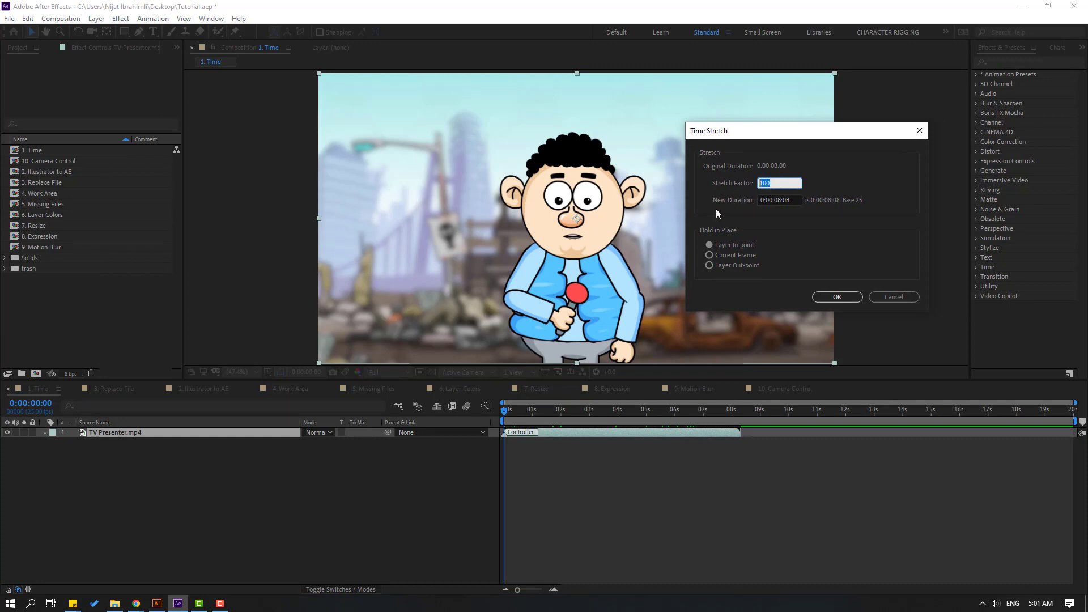
text(150)
click(850, 296)
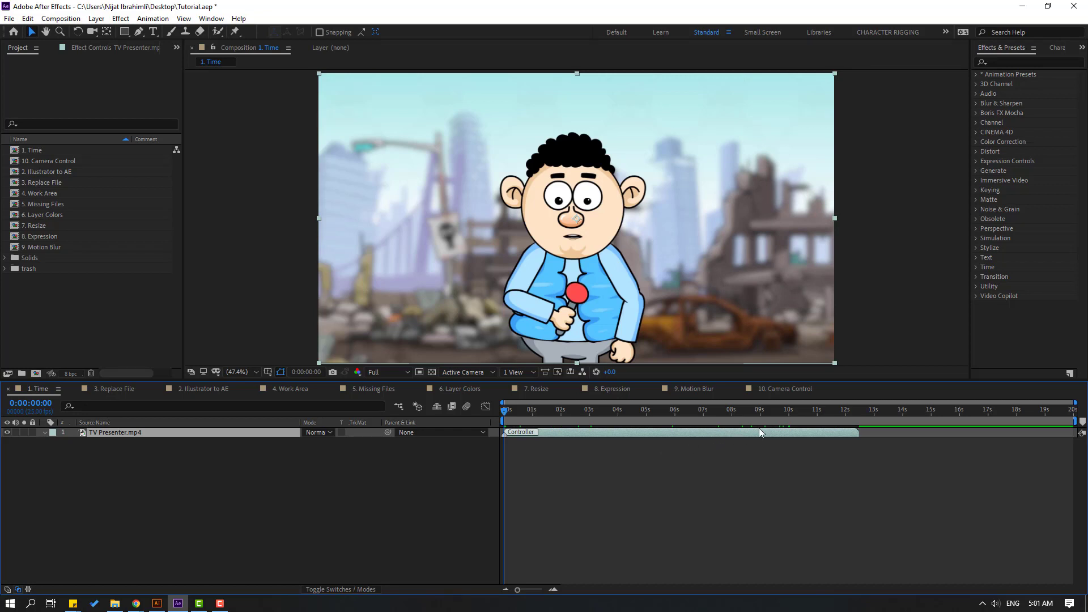
key(space)
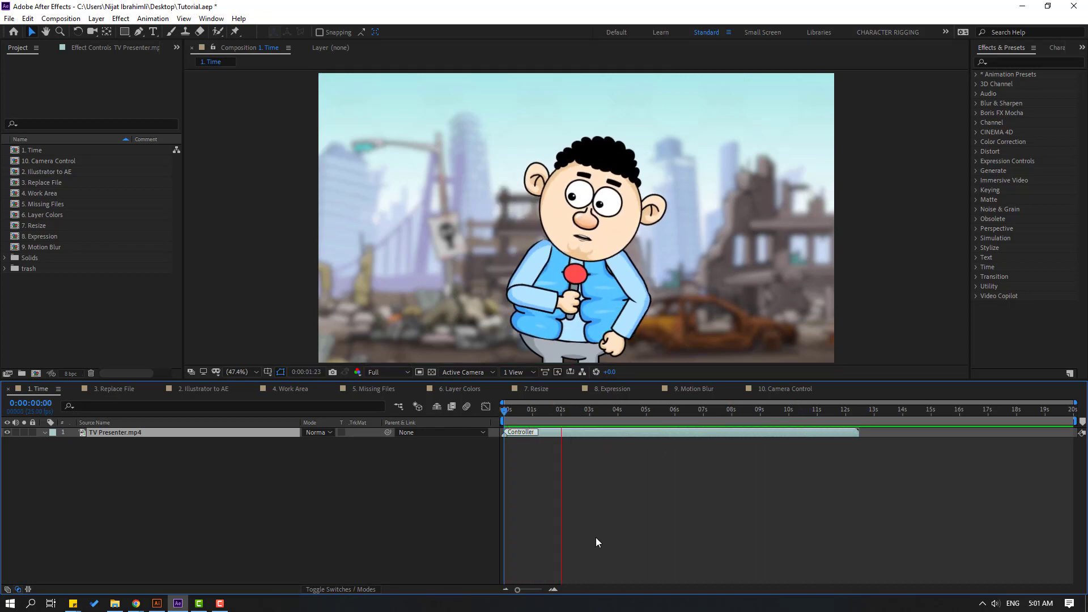
key(space)
Try a Time Stretch factor of 300 on TV Presenter.mp4 with a preview, and undo the time stretching
right_click(121, 434)
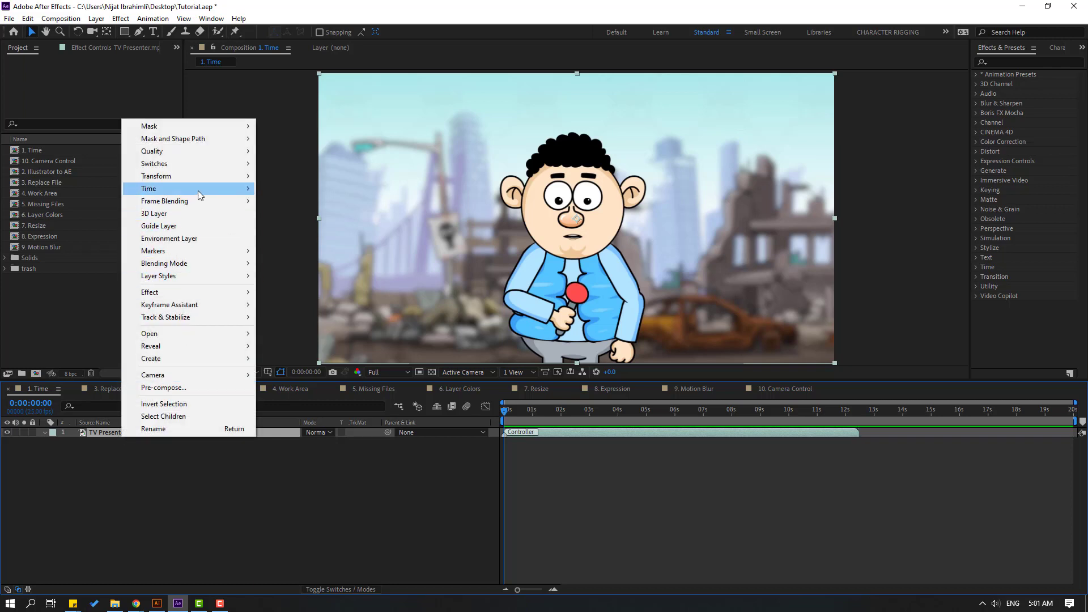
mouse_move(199, 188)
click(294, 214)
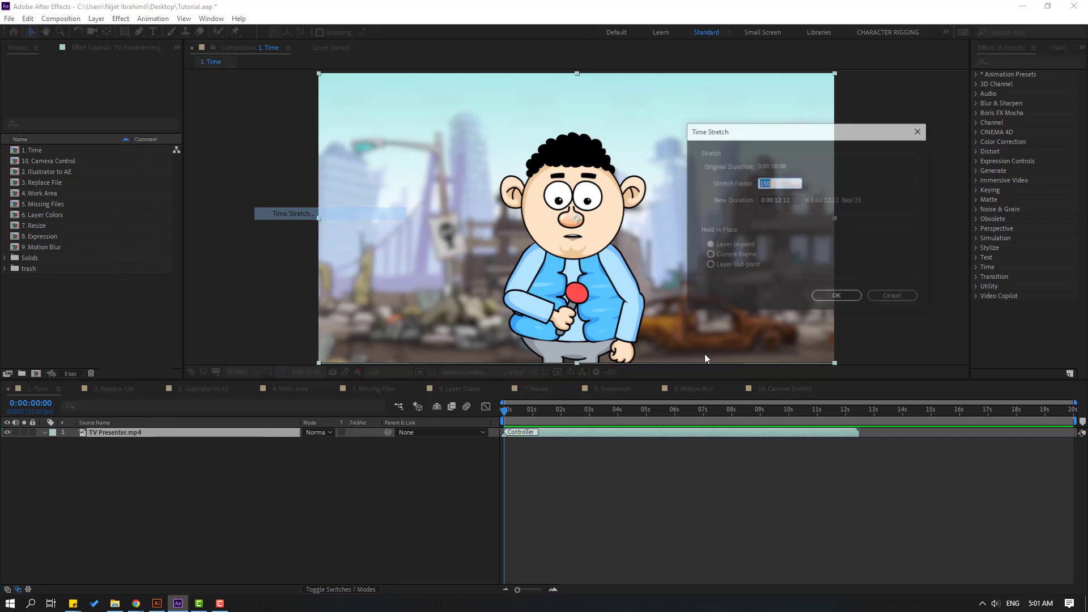
text(300)
click(837, 298)
key(space)
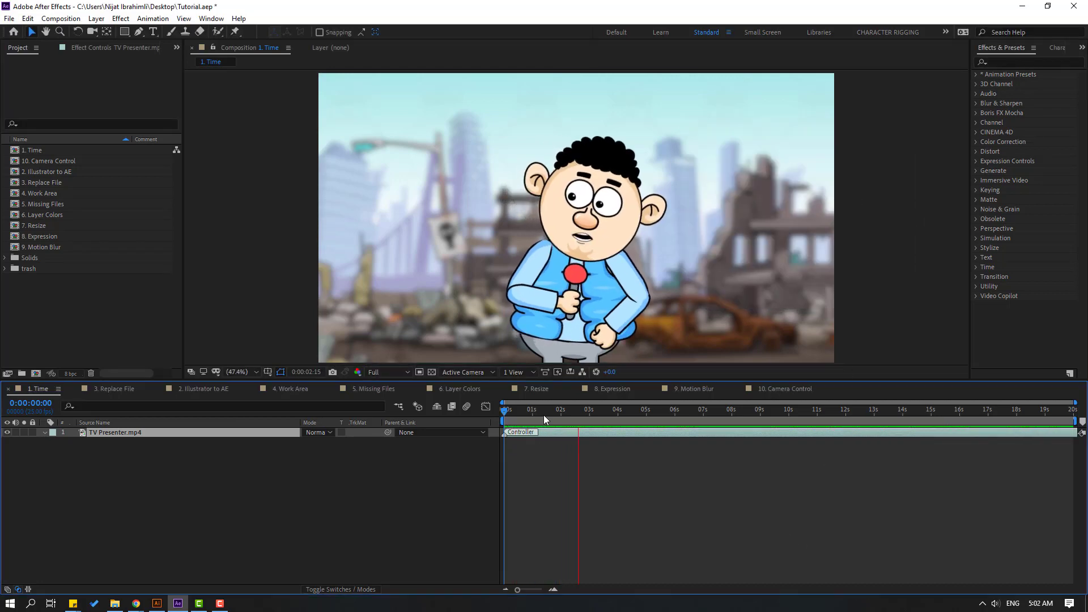
click(543, 414)
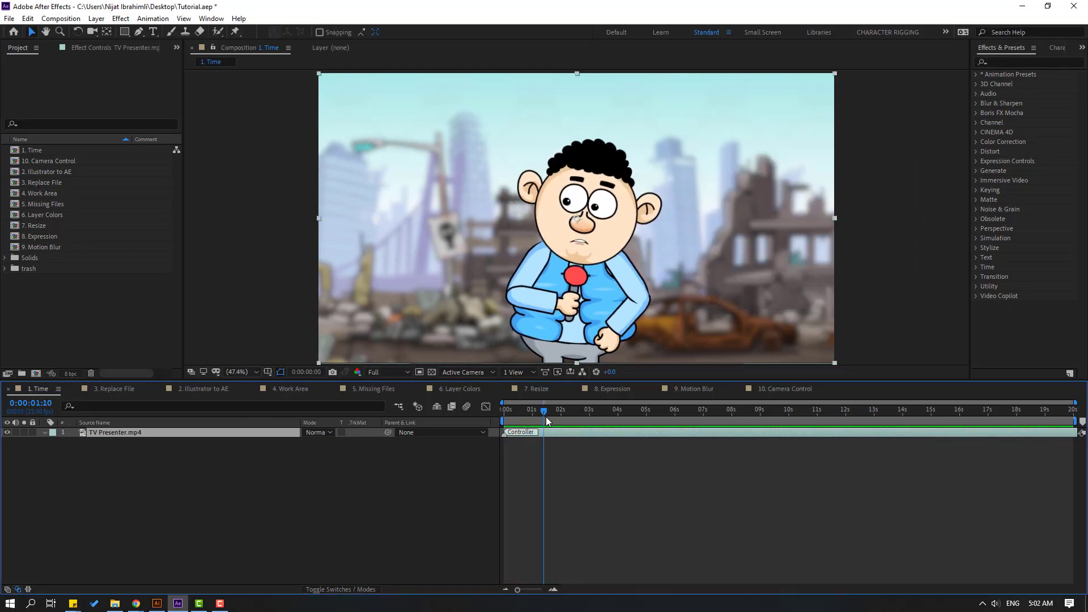
key(ctrl+z)
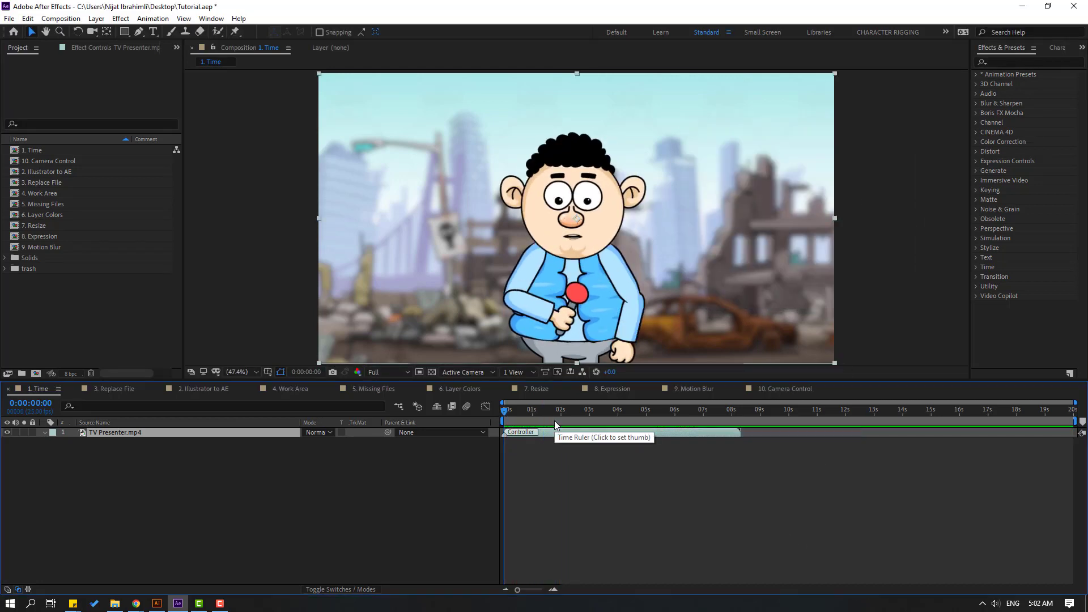
key(Home)
Set the Time Stretch factor of the TV Presenter.mp4 layer to 25 and preview the faster playback
right_click(132, 433)
mouse_move(199, 179)
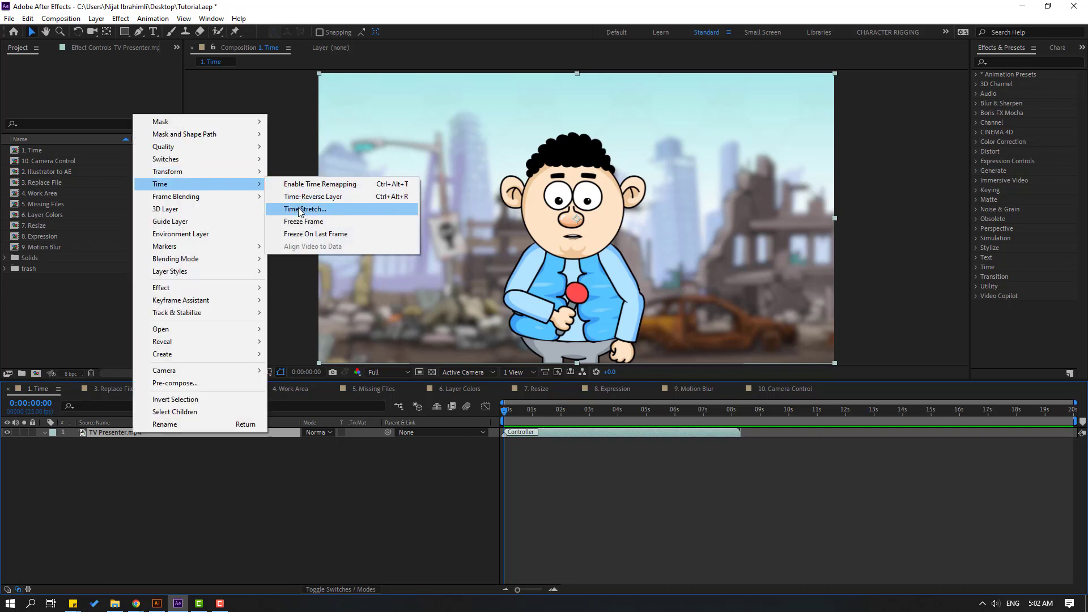
click(300, 209)
drag(780, 134, 810, 132)
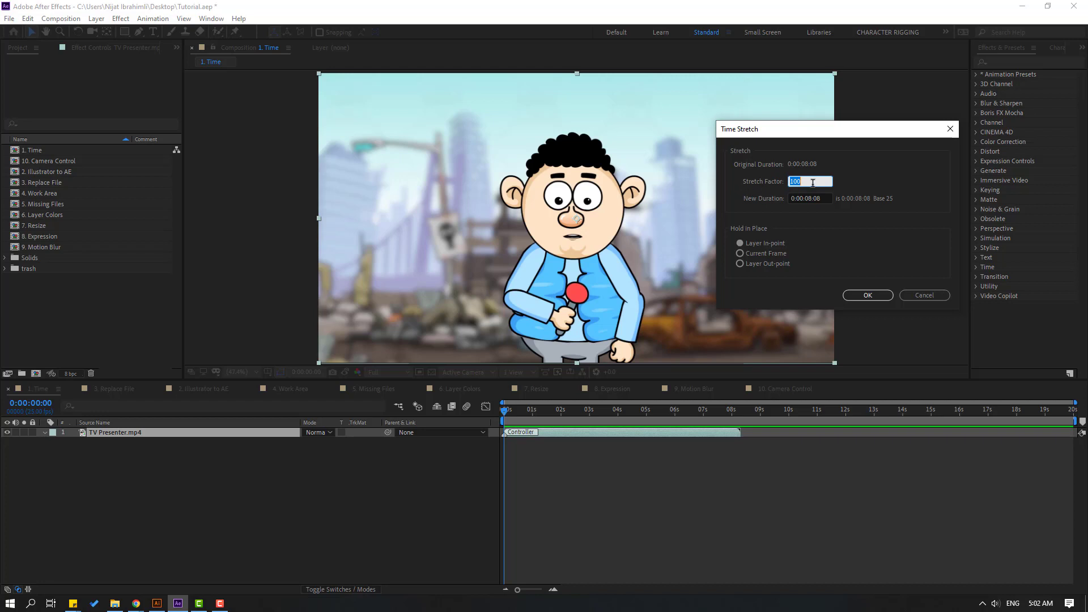
text(25)
click(867, 298)
key(space)
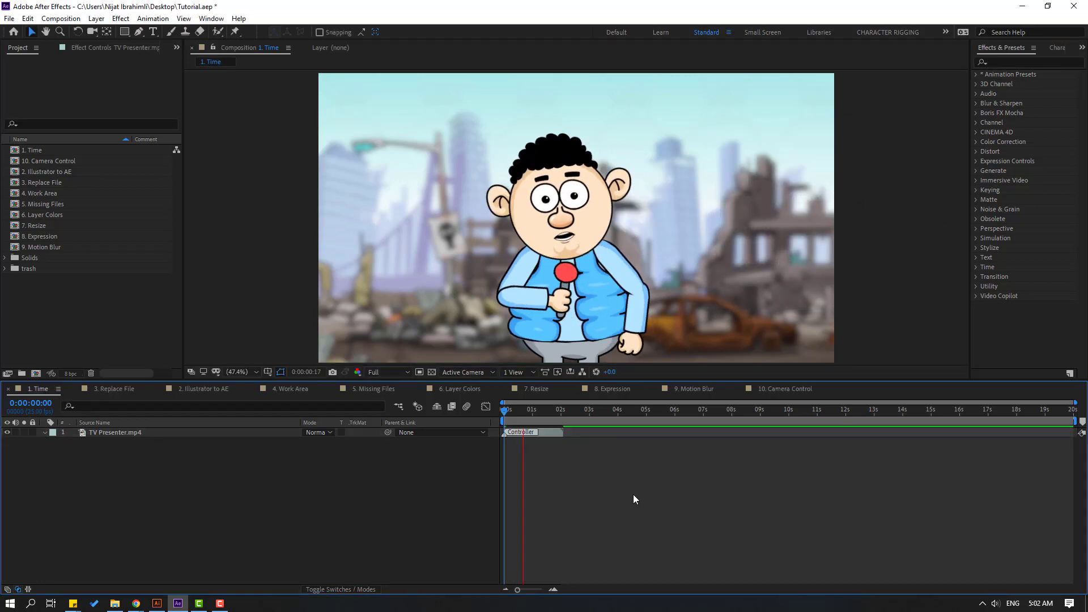
key(space)
key(space)
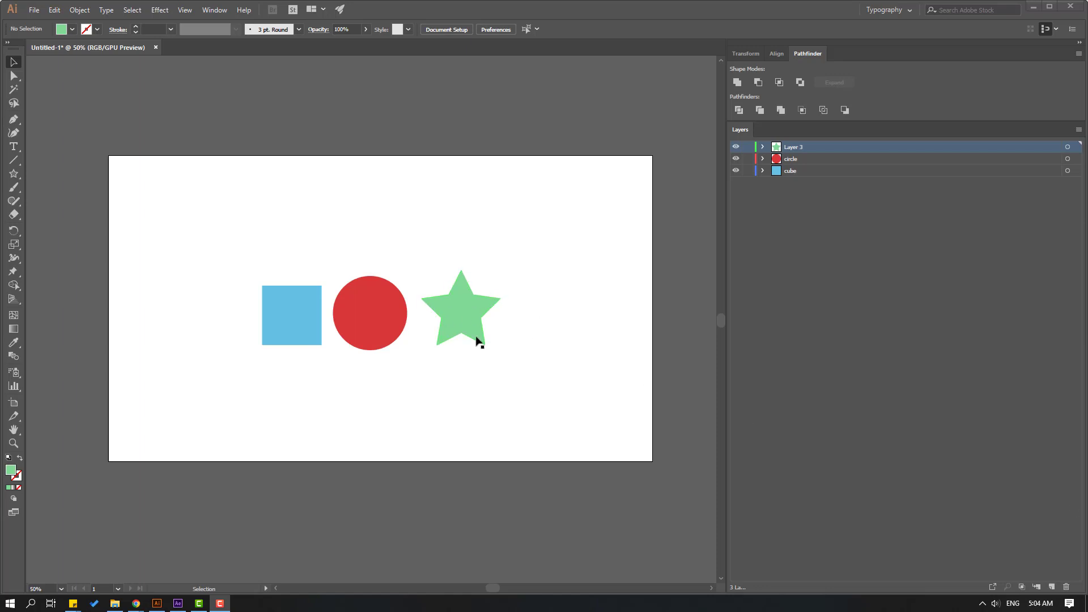
Select the star, circle and square in turn in the Illustrator artwork to check which layer each belongs to
click(445, 303)
click(367, 303)
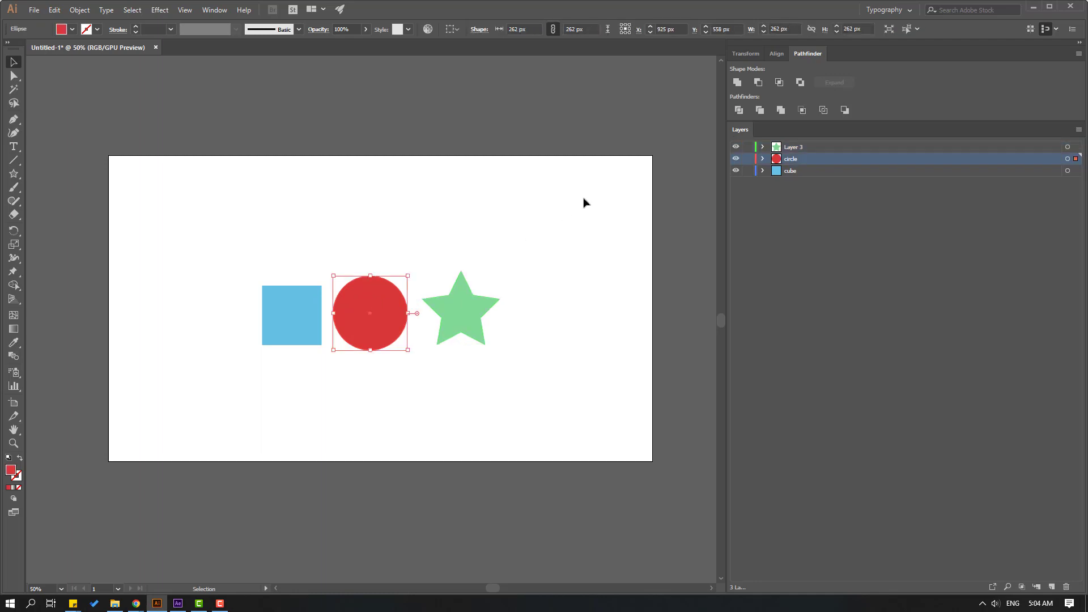
click(293, 304)
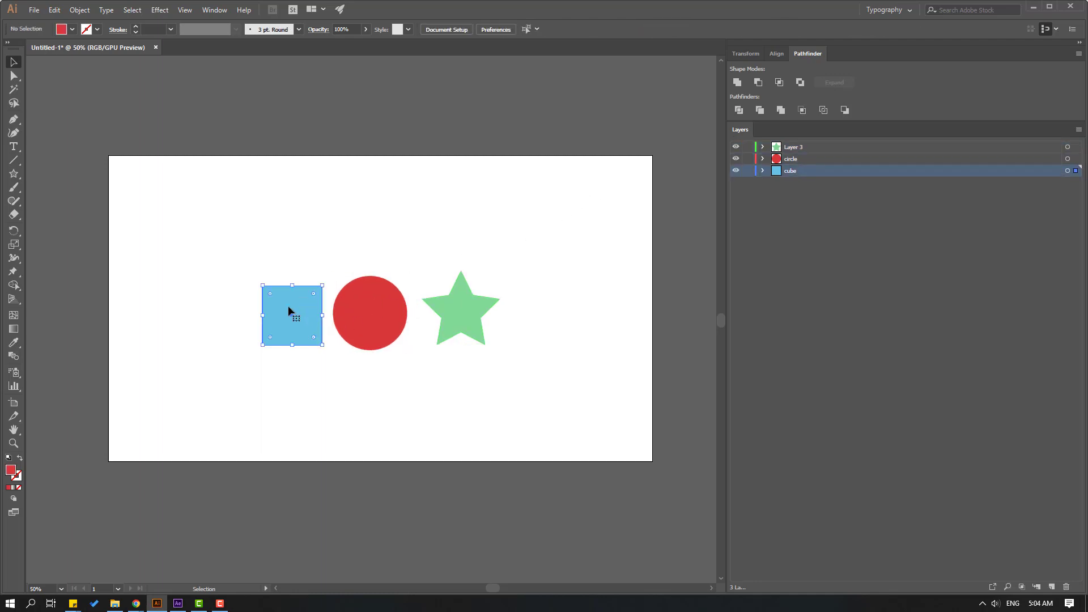
key(a)
key(v)
Switch to After Effects and create a light blue solid named Cube in the 2. Illustrator to AE composition
click(178, 602)
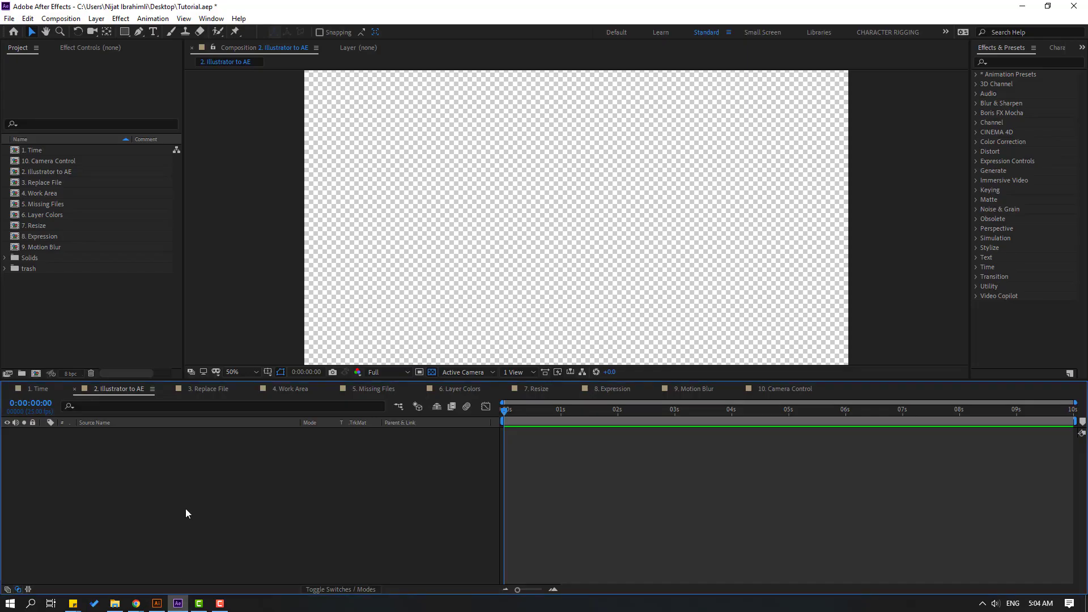
right_click(178, 492)
mouse_move(303, 371)
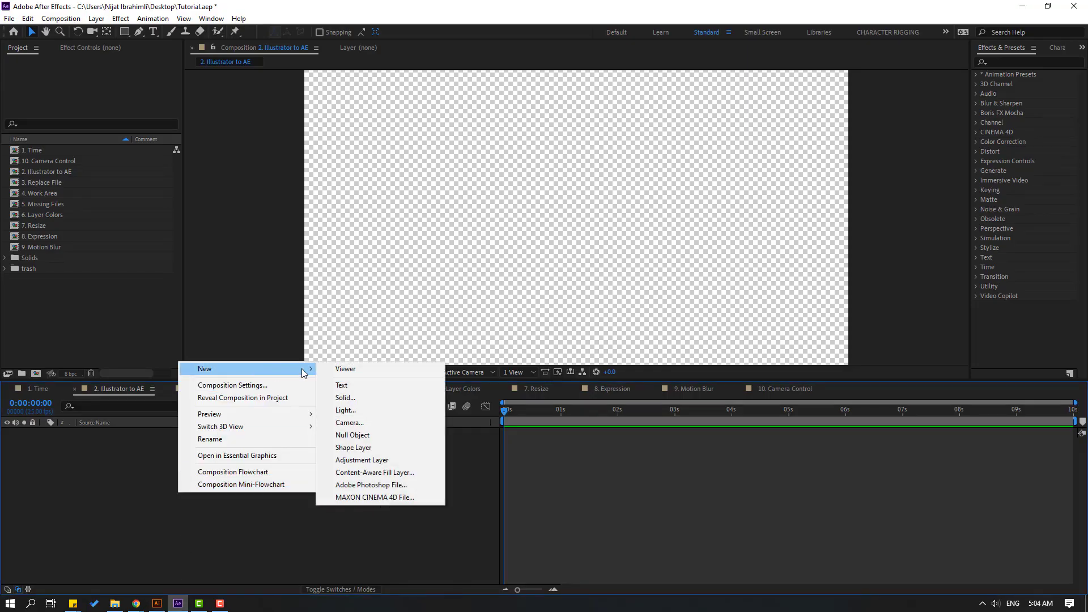
click(345, 396)
text(Cube)
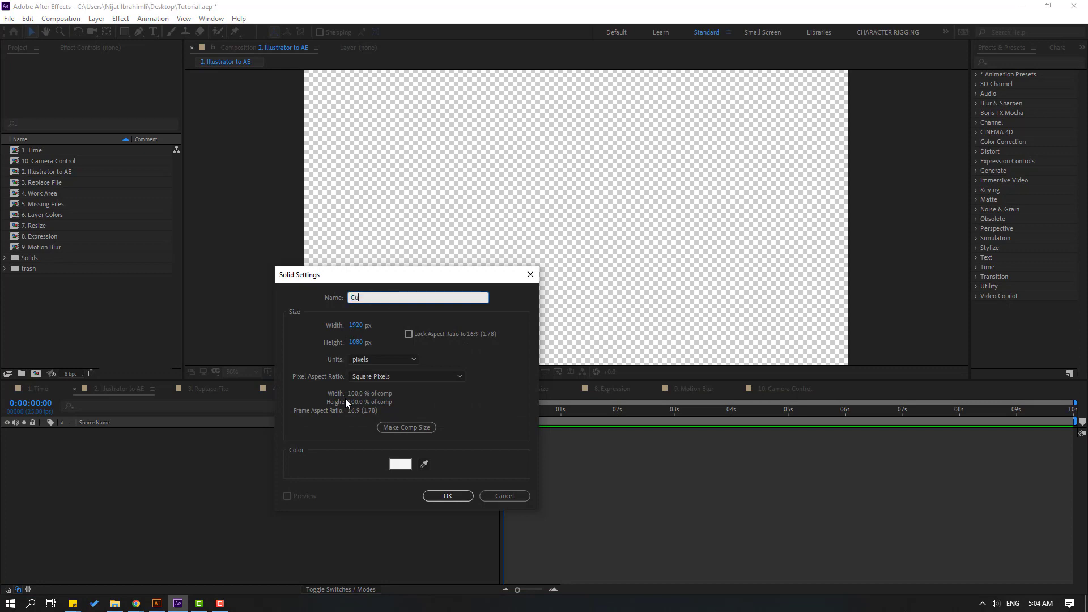
click(401, 465)
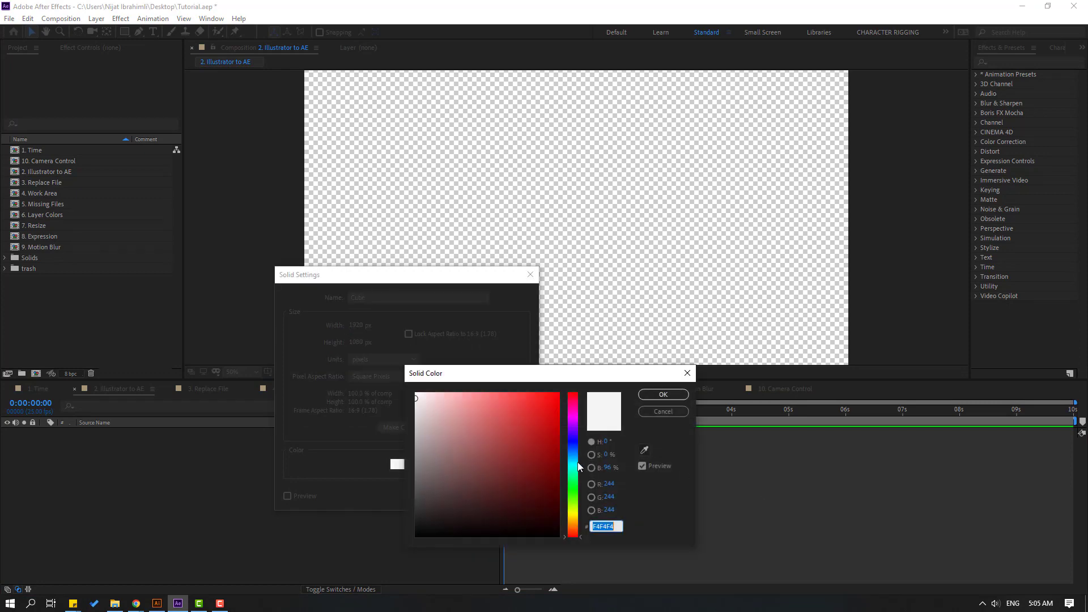
click(528, 393)
click(572, 455)
click(654, 395)
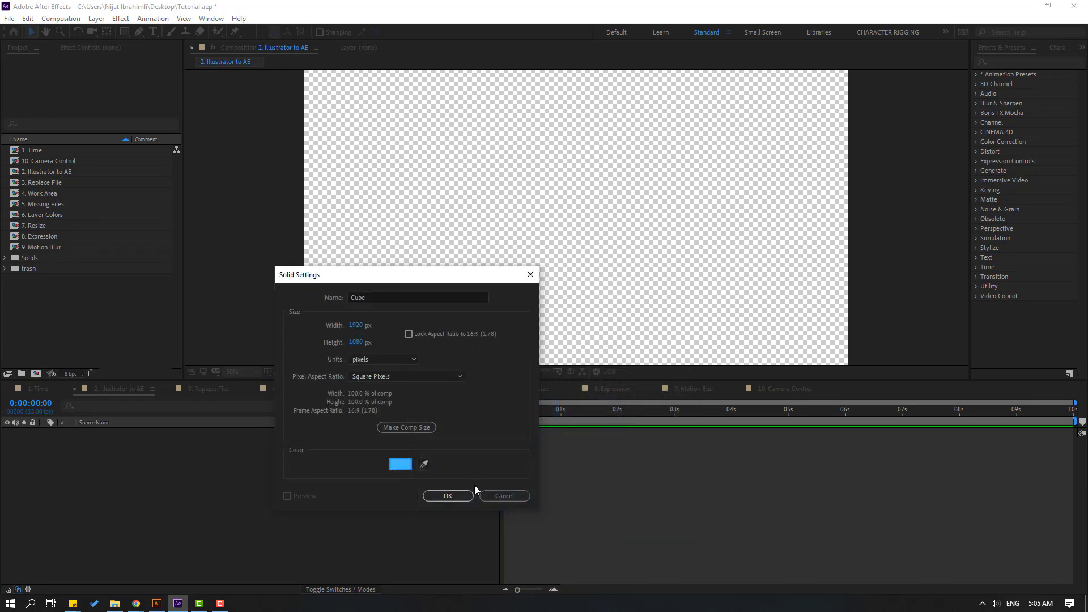
click(446, 496)
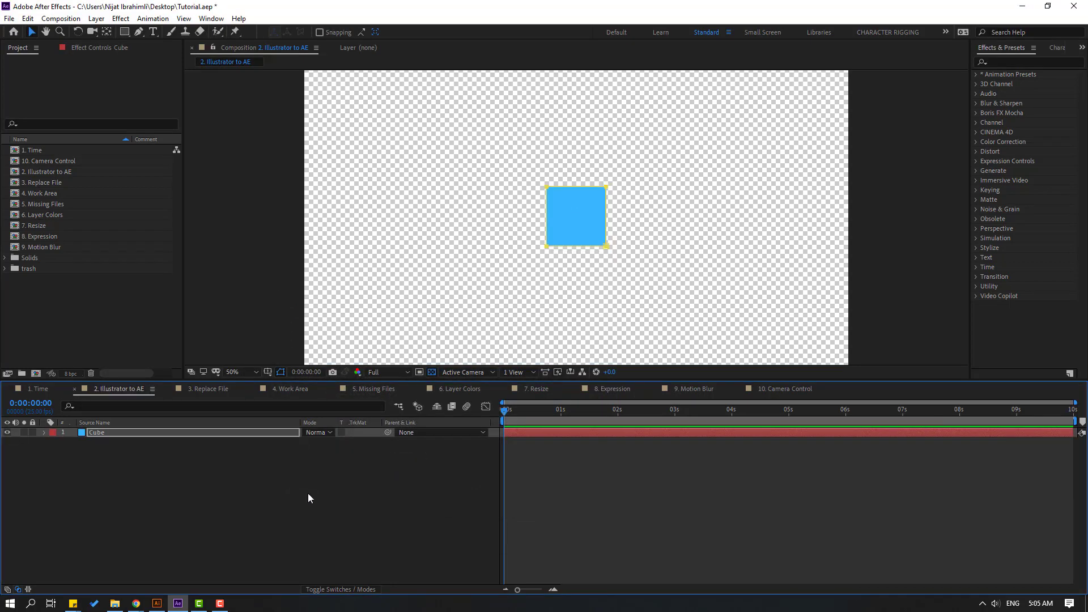
Nudge the blue Cube square horizontally from the centre to the left part of the frame, and deselect it
click(119, 432)
key(shift+Left)
key(shift+Left)
key(shift+Left)
key(shift+Left)
key(shift+Left)
key(shift+Left)
key(shift+Left)
key(shift+Left)
key(shift+Left)
key(shift+Left)
key(shift+Left)
key(shift+Left)
key(shift+Left)
key(shift+Left)
key(shift+Left)
key(shift+Left)
key(shift+Left)
key(shift+Left)
key(shift+Left)
key(shift+Left)
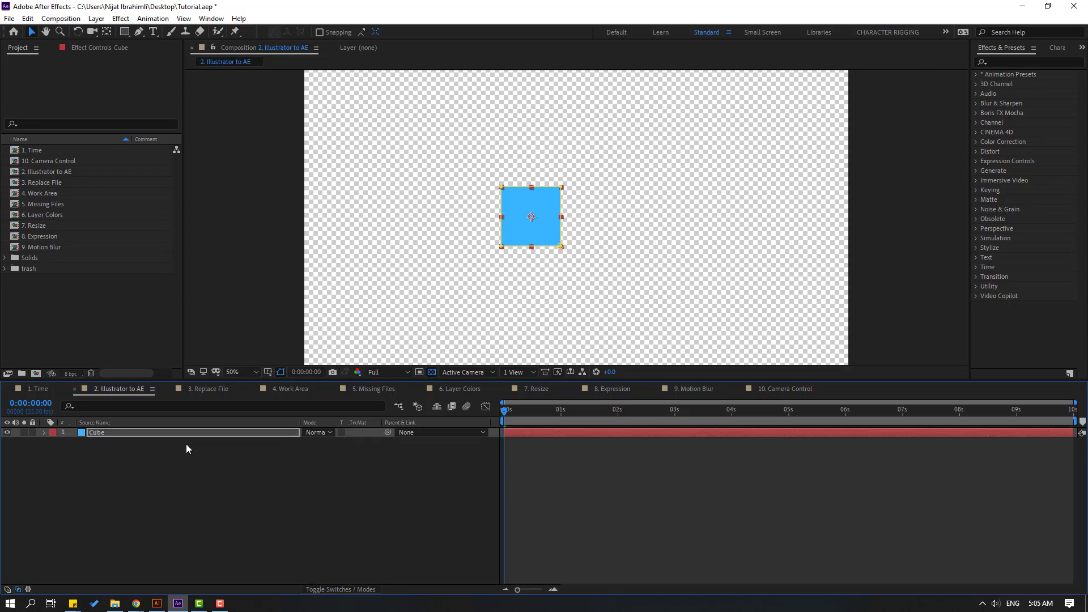
key(shift+Left)
key(shift+Left)
key(shift+Left)
key(shift+Left)
key(shift+Left)
key(shift+Left)
key(shift+Left)
key(shift+Left)
click(182, 488)
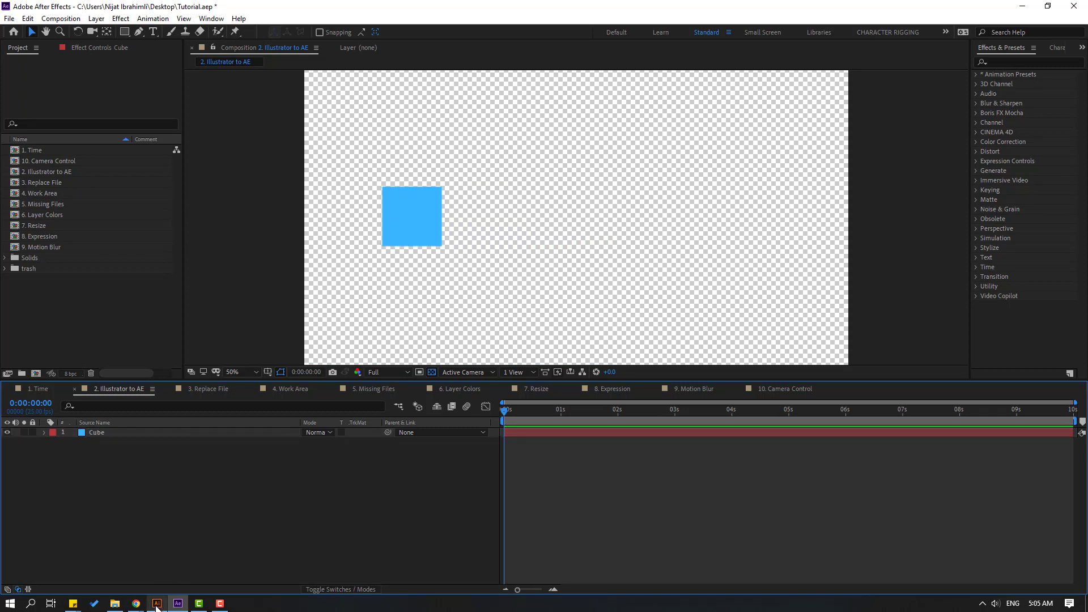
Switch to Illustrator and select and copy the red circle
click(157, 605)
click(389, 474)
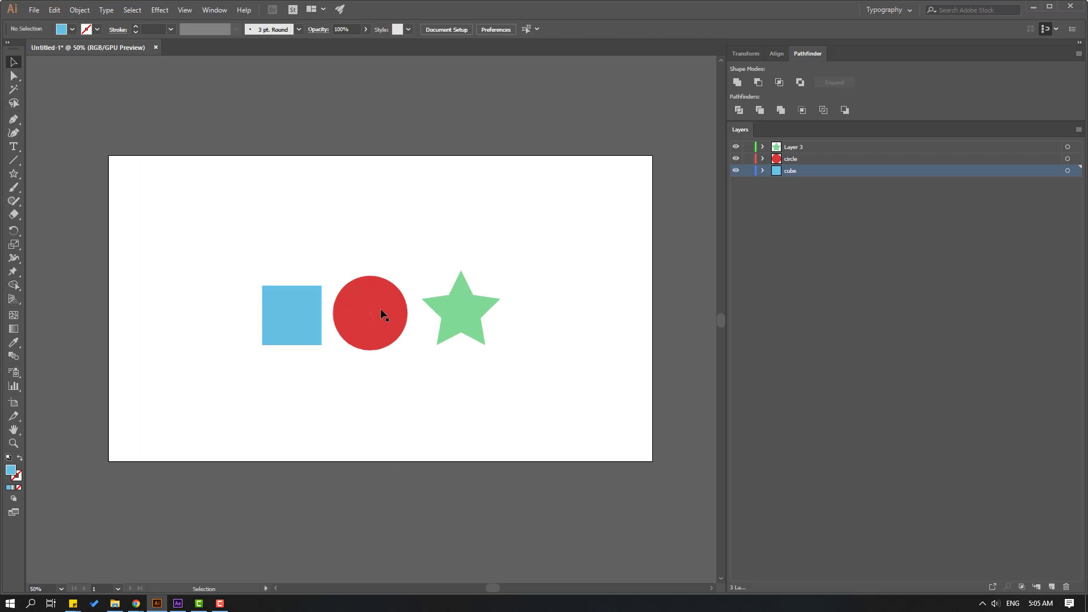
click(379, 306)
key(a)
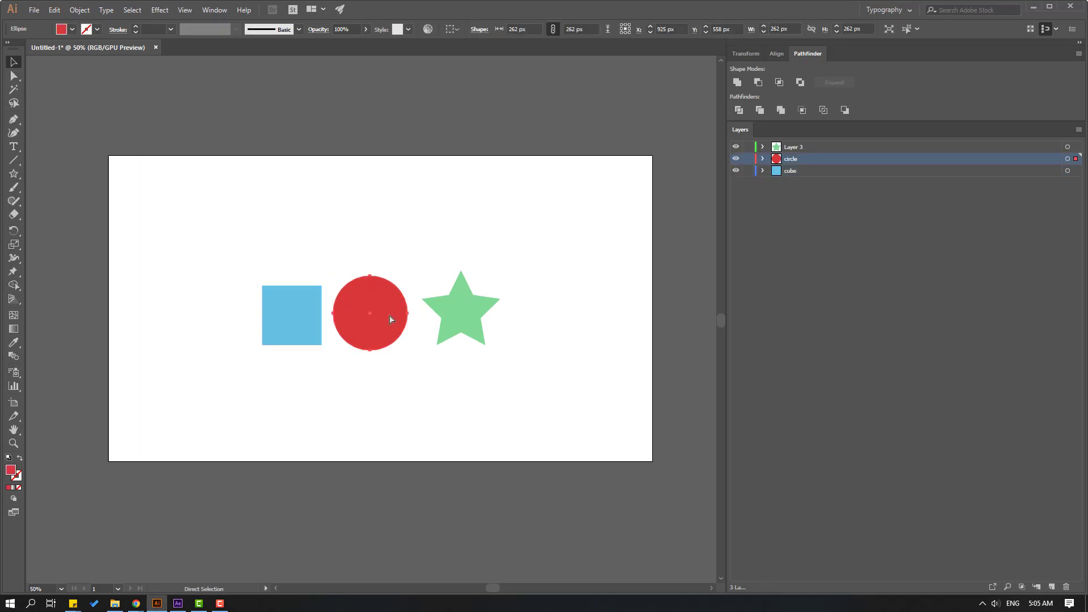
key(v)
Switch to After Effects, create a red solid named Circle masked with the copied circle path, and nudge it slightly towards the blue square
click(178, 603)
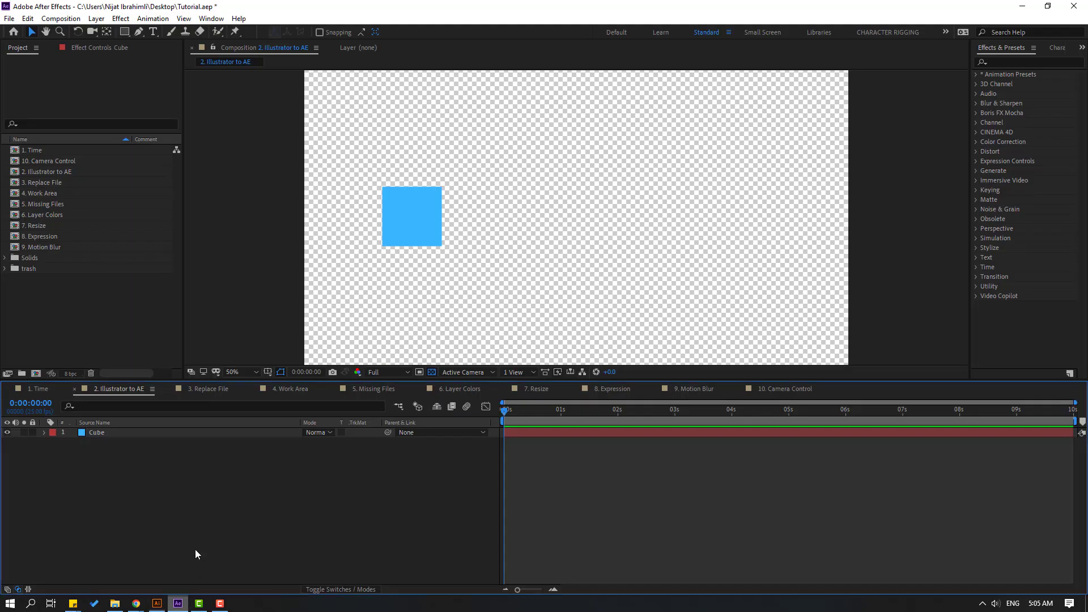
right_click(110, 475)
mouse_move(226, 352)
click(304, 380)
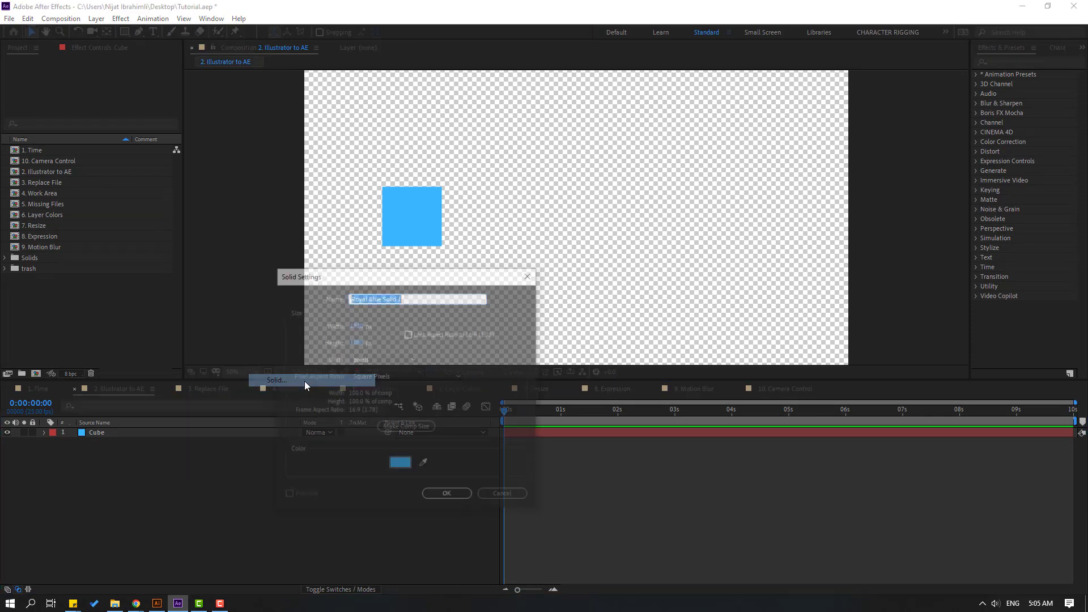
text(Circle)
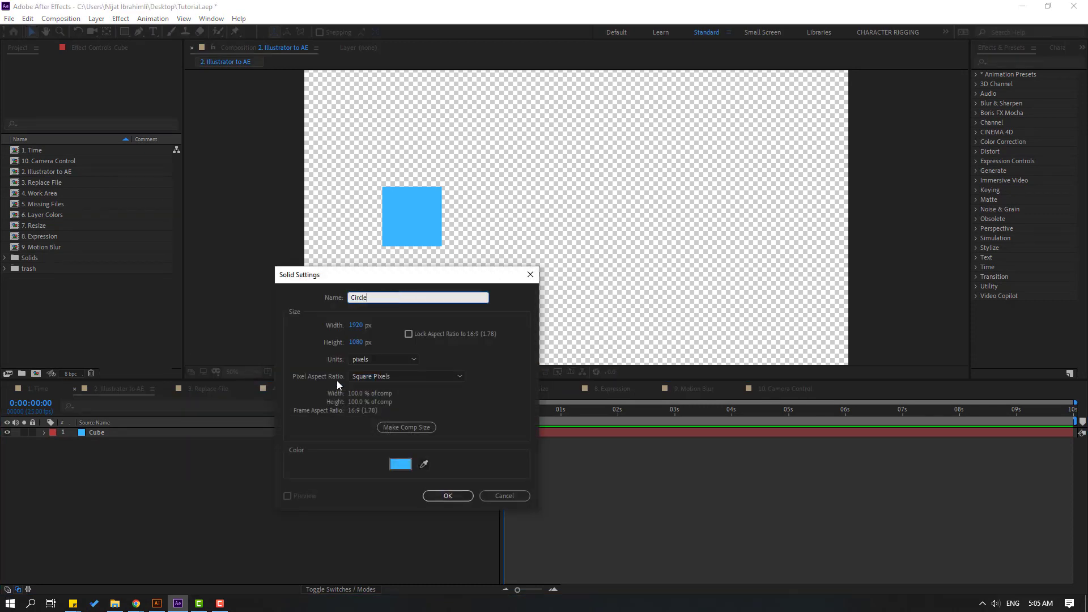
click(399, 464)
click(573, 403)
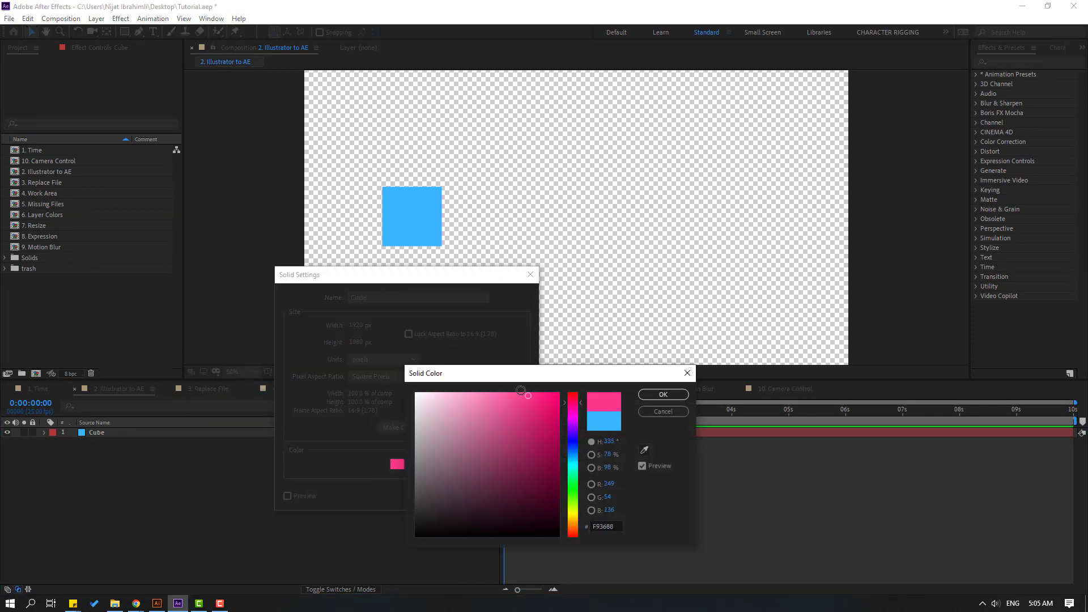
drag(572, 402, 573, 392)
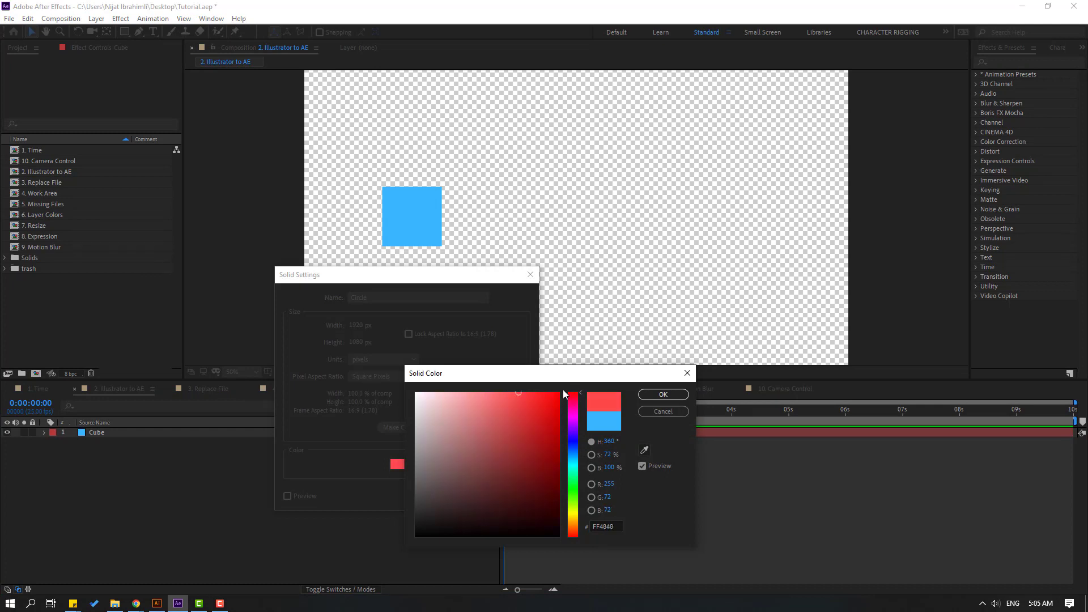
click(654, 397)
click(447, 495)
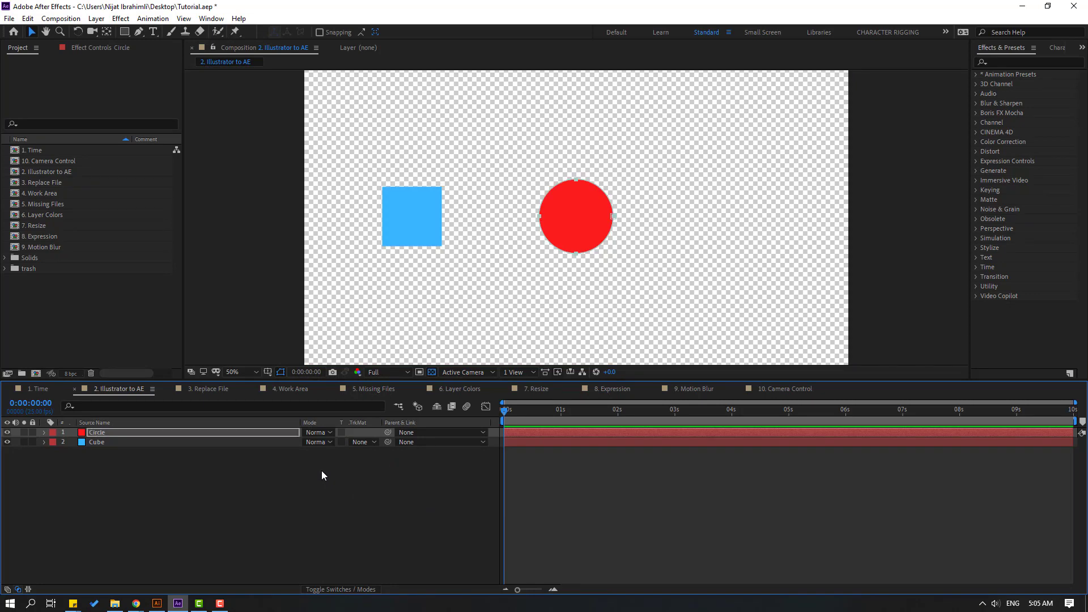
click(324, 478)
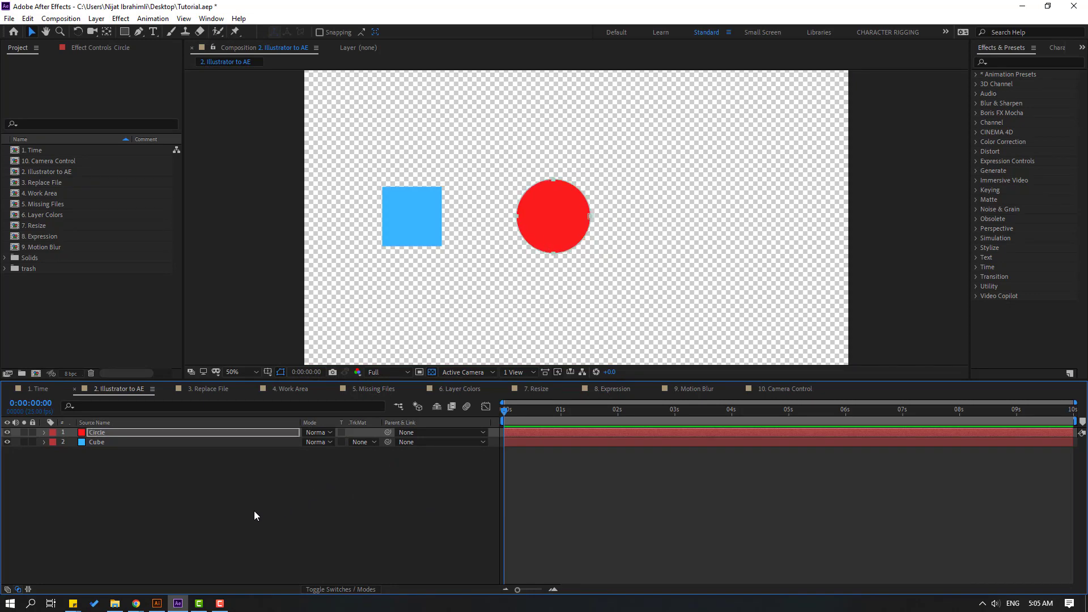
Switch to Illustrator and select and copy the green star
click(158, 603)
click(474, 383)
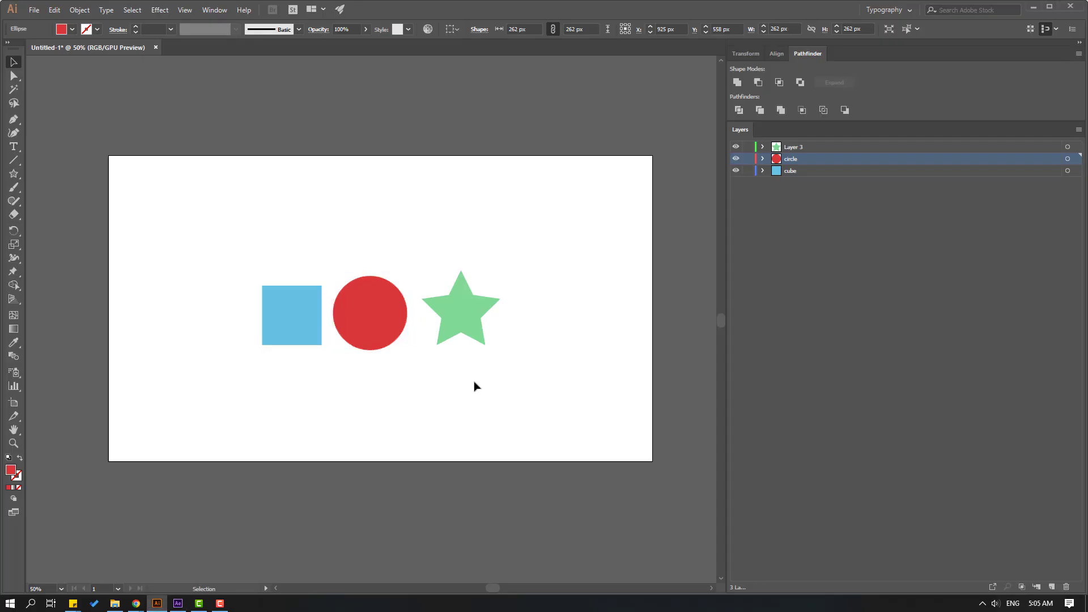
click(485, 324)
click(391, 416)
click(461, 312)
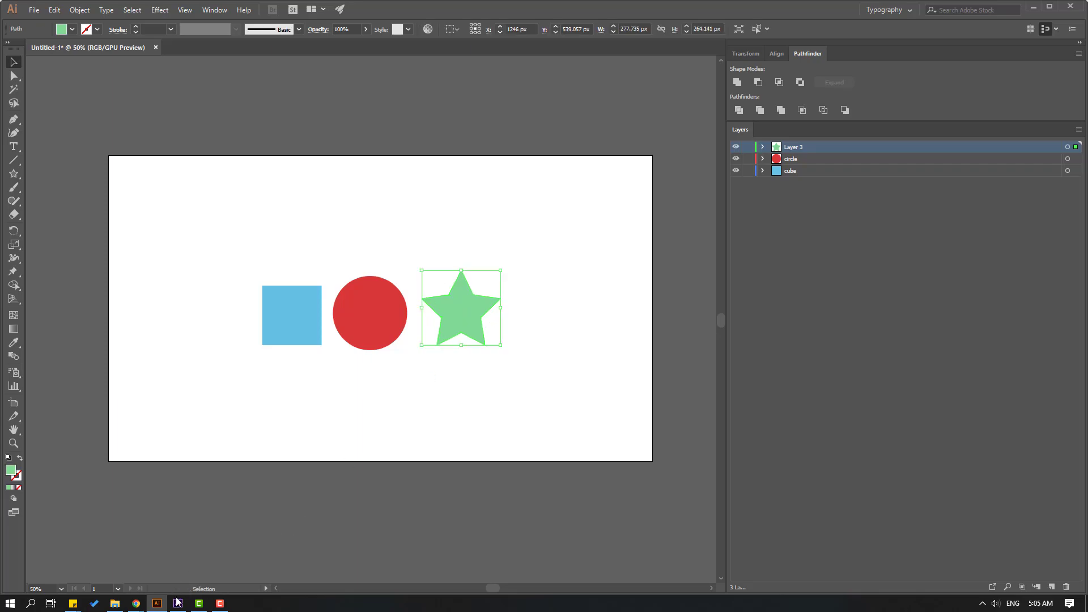
Switch to After Effects, create a light green solid named Star, and paste the copied star path as its mask
click(178, 603)
right_click(242, 472)
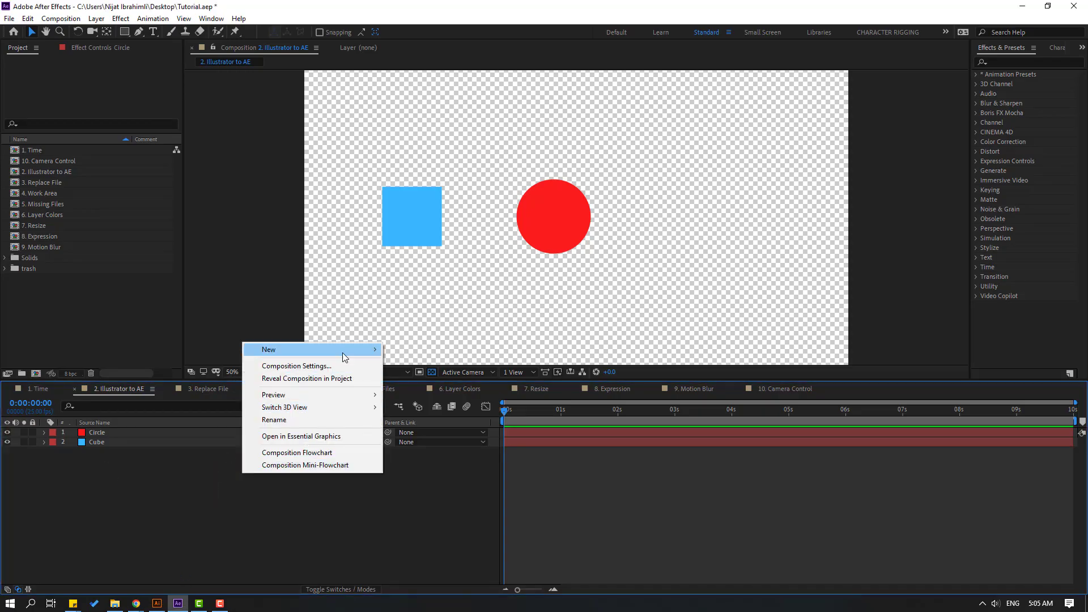
mouse_move(342, 352)
click(421, 380)
text(Star)
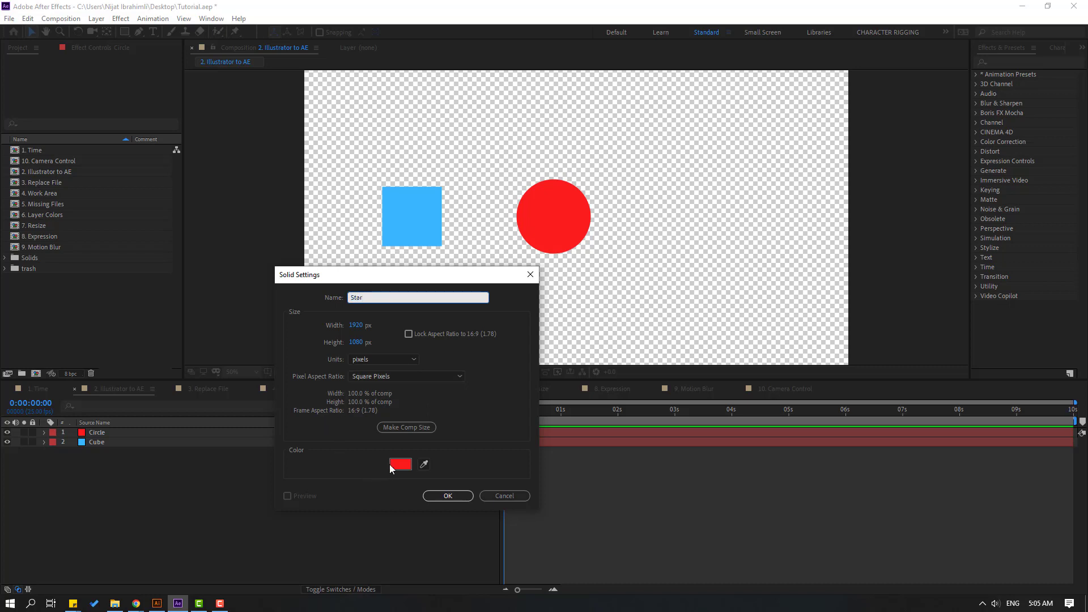
click(391, 467)
click(573, 483)
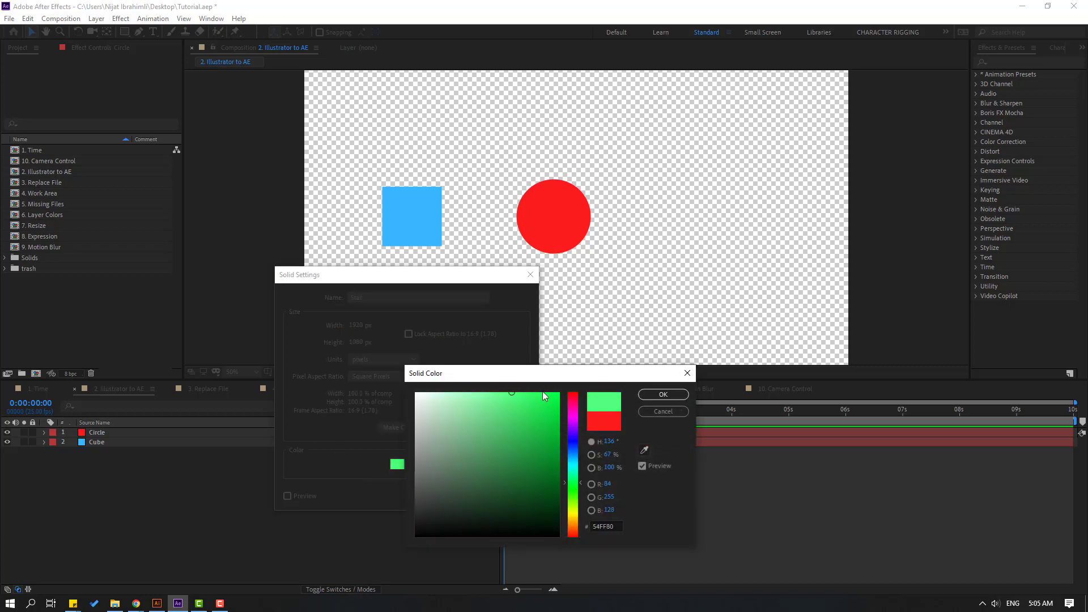
click(663, 394)
click(439, 495)
key(ctrl+v)
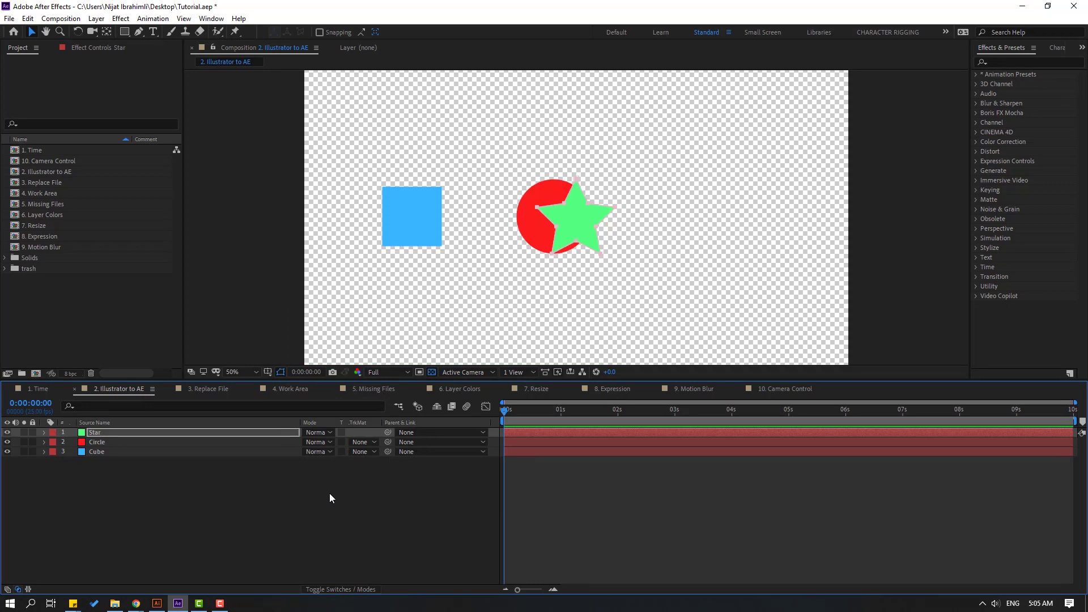
Nudge the Star layer horizontally away from the red circle to the empty right part of the frame, and deselect it
key(shift+Right)
key(shift+Right)
key(shift+Right)
key(shift+Right)
key(shift+Right)
key(shift+Right)
key(shift+Right)
key(shift+Right)
key(shift+Right)
key(shift+Right)
key(shift+Right)
key(shift+Right)
key(shift+Right)
key(shift+Right)
key(shift+Right)
key(shift+Right)
key(shift+Right)
key(shift+Right)
key(shift+Right)
key(shift+Right)
click(321, 484)
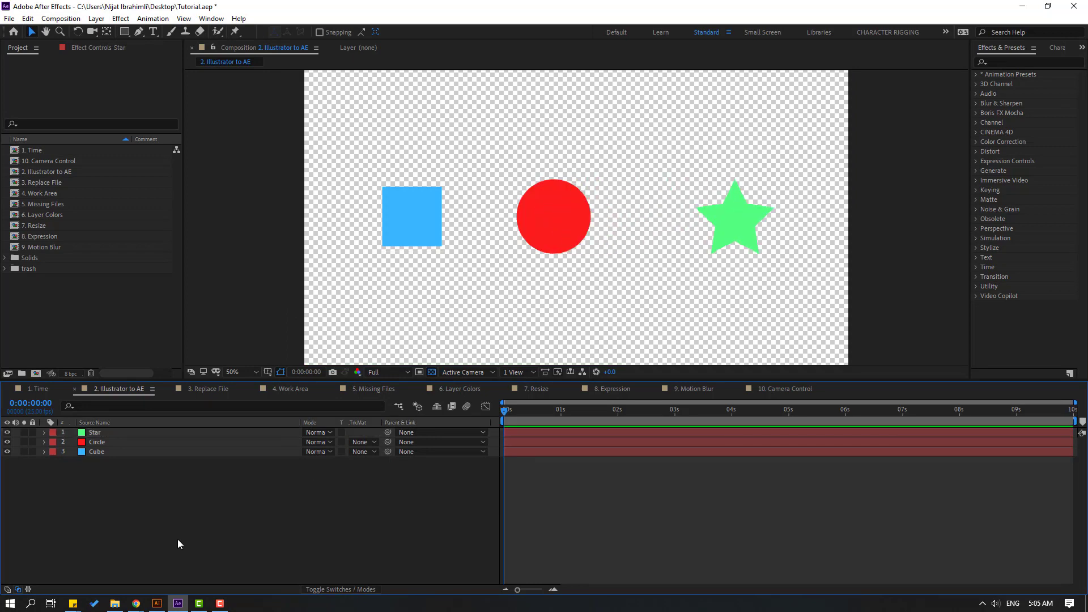
click(157, 604)
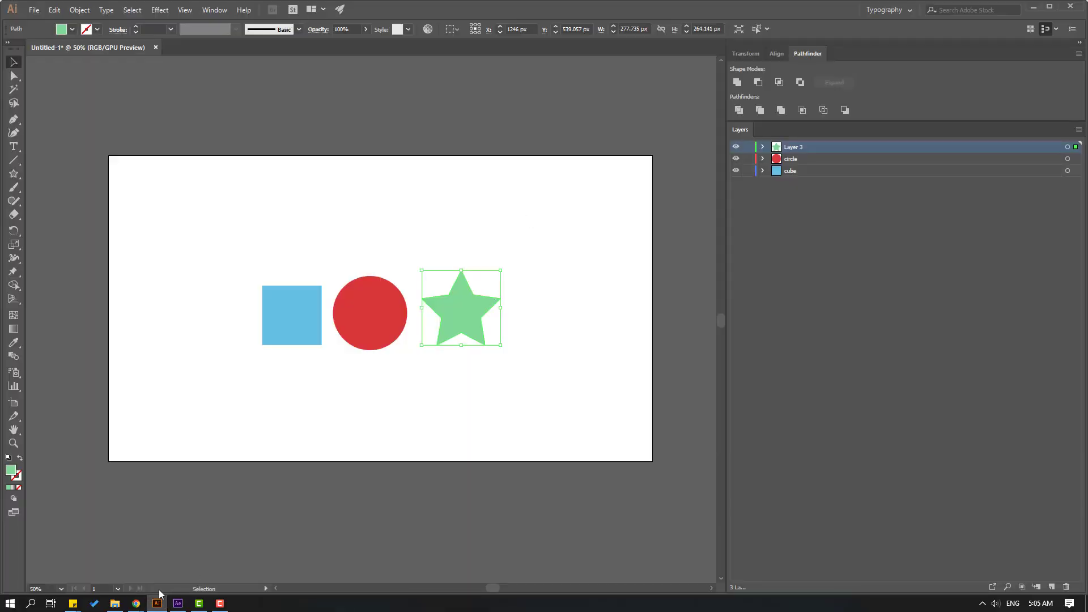
click(178, 603)
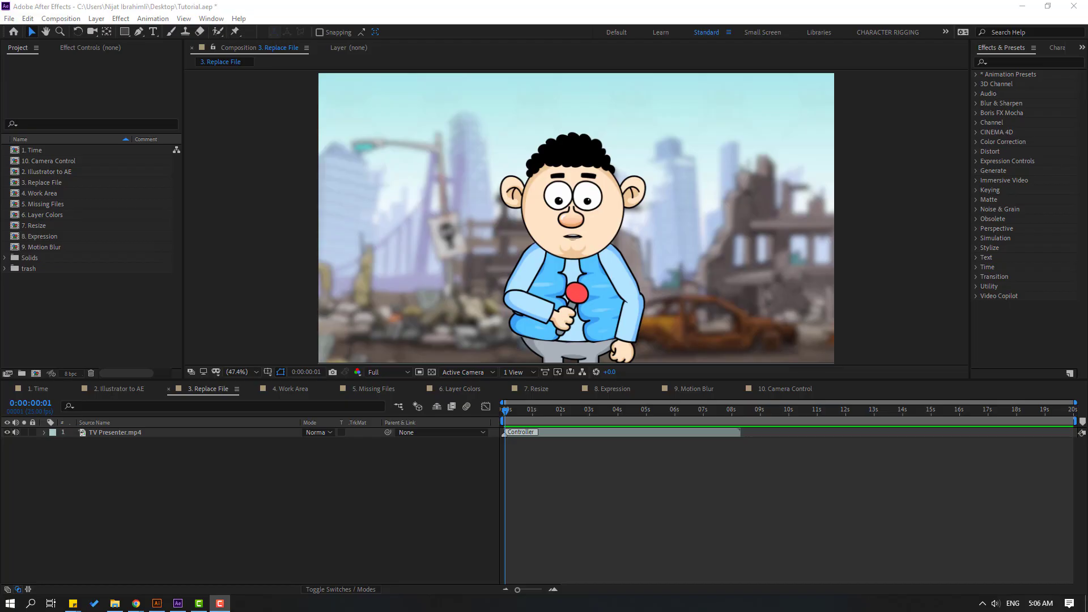
Keyframe the Scale of TV Presenter.mp4 at 100% near the start and at 75% at about 3 seconds
click(111, 432)
key(s)
click(72, 442)
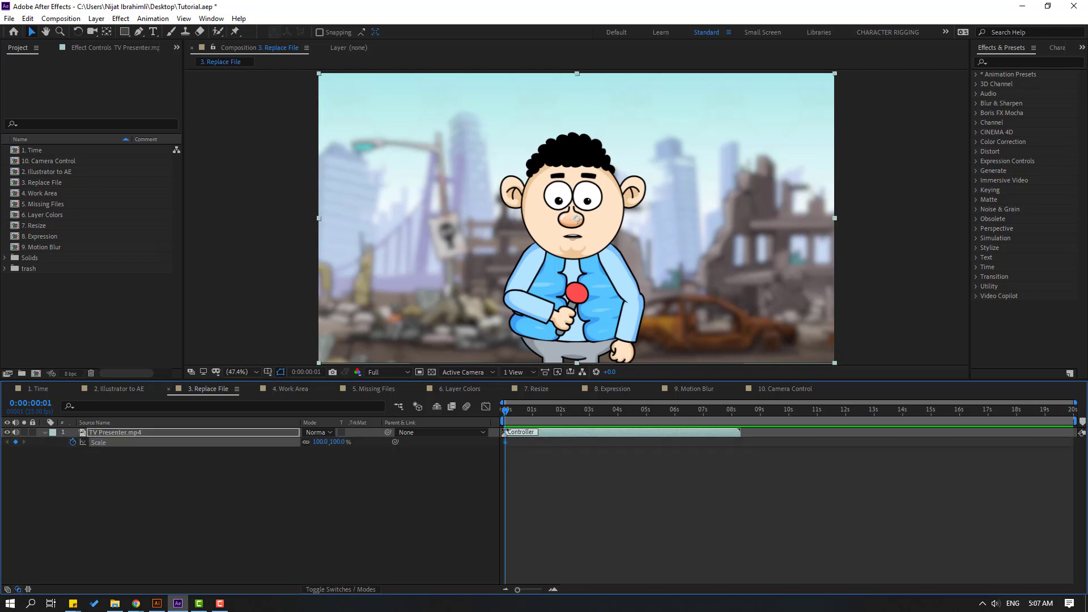
drag(512, 413, 592, 412)
click(322, 442)
text(75)
key(Return)
Add a Scale keyframe of 120% near the end of the TV Presenter.mp4 clip, at about 0:00:08:05
click(637, 409)
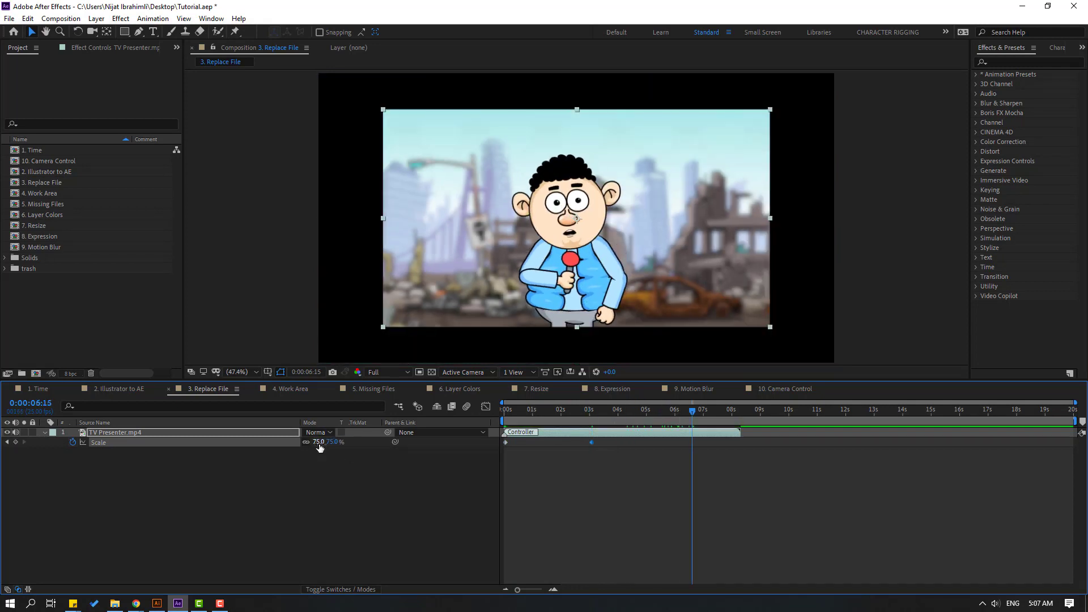
text(120)
key(Return)
Keyframe the clip's Rotation at 0° at the start and tilt it slightly counterclockwise at 0:00:03:01
drag(692, 442, 491, 421)
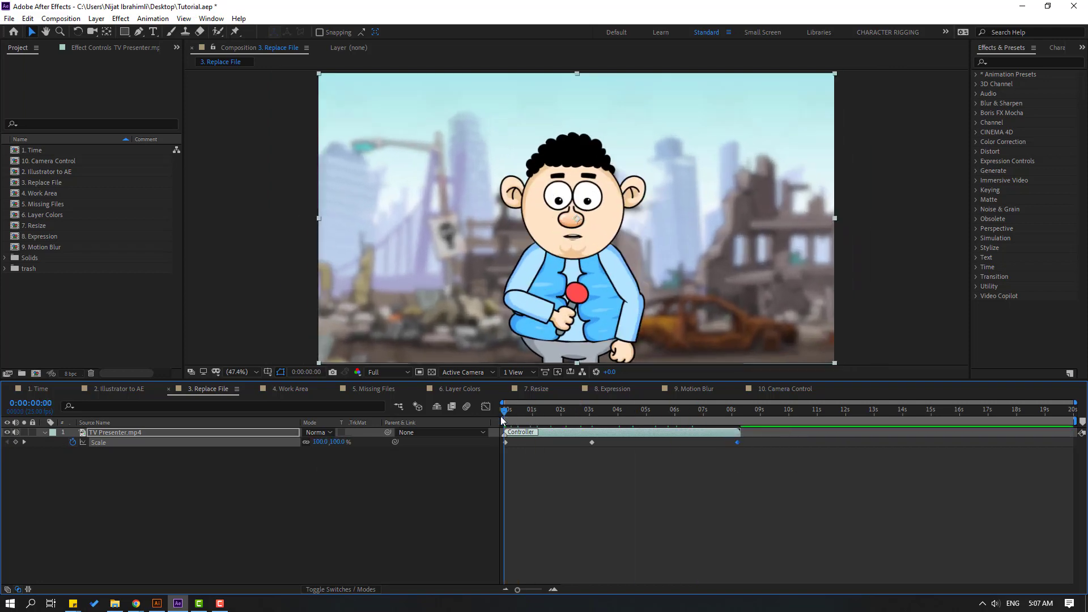
click(136, 436)
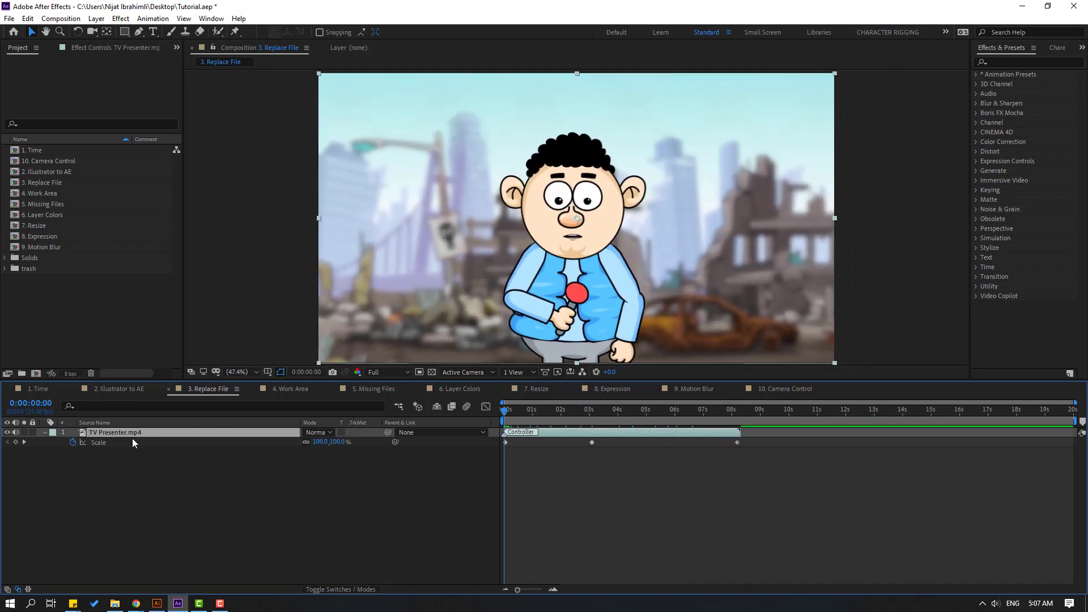
key(shift+r)
click(103, 451)
drag(559, 410, 591, 410)
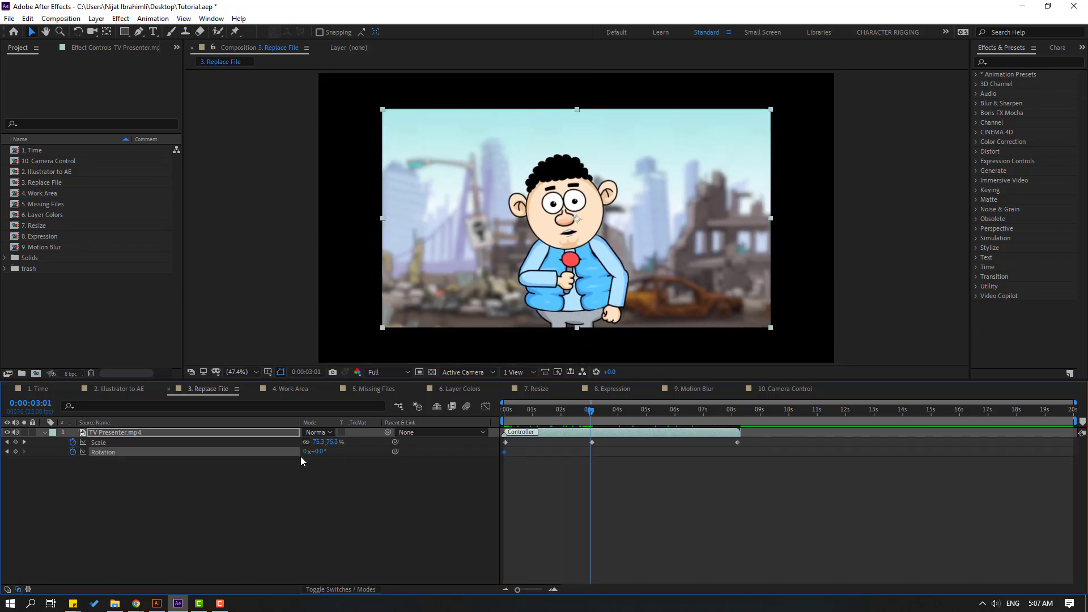
drag(316, 452, 313, 452)
Add a Rotation keyframe at about 0:00:08:05 that tilts the clip slightly clockwise, and deselect the layer
drag(600, 419, 736, 416)
drag(315, 457, 321, 457)
click(322, 514)
Shorten the work area to the end of the TV Presenter.mp4 clip and preview the scale and rotation animation
drag(1078, 433, 741, 431)
key(space)
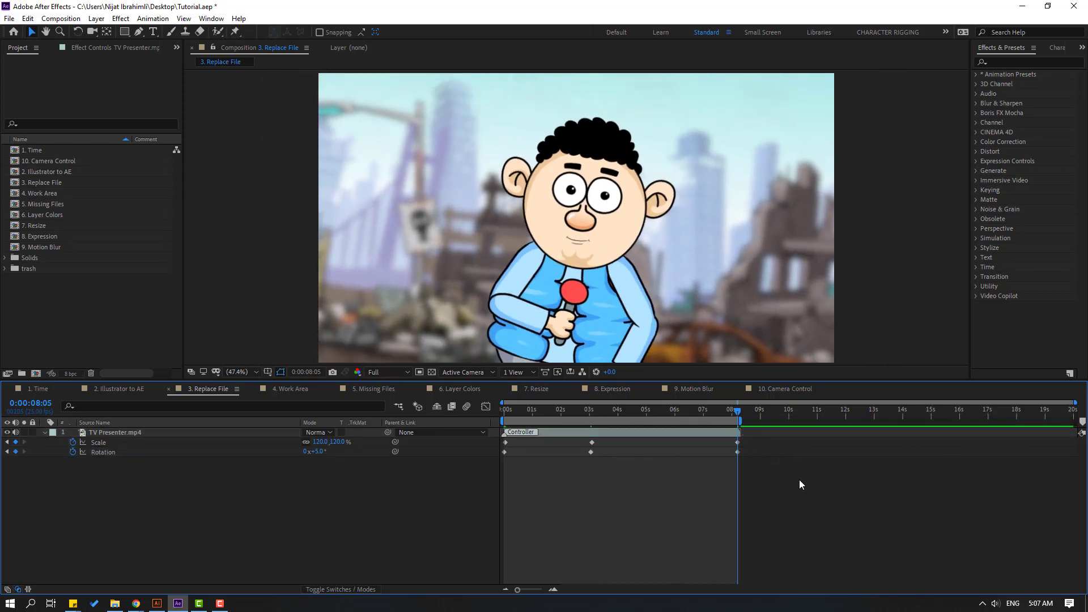
click(579, 412)
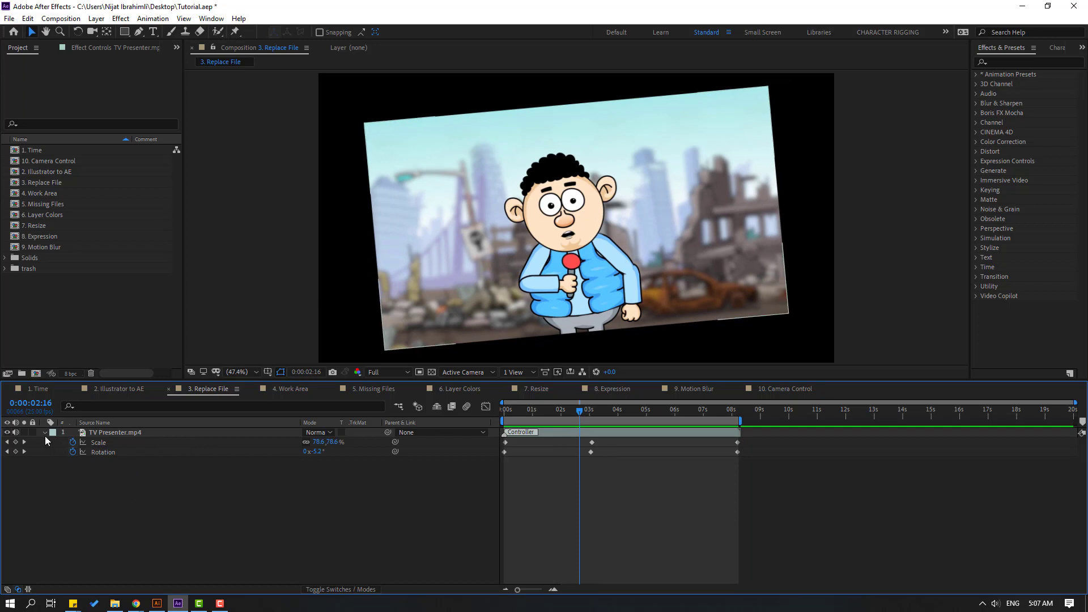
Replace the source of the TV Presenter.mp4 layer with Shopping Objects.mp4 from the trash folder, keeping its keyframes
click(94, 434)
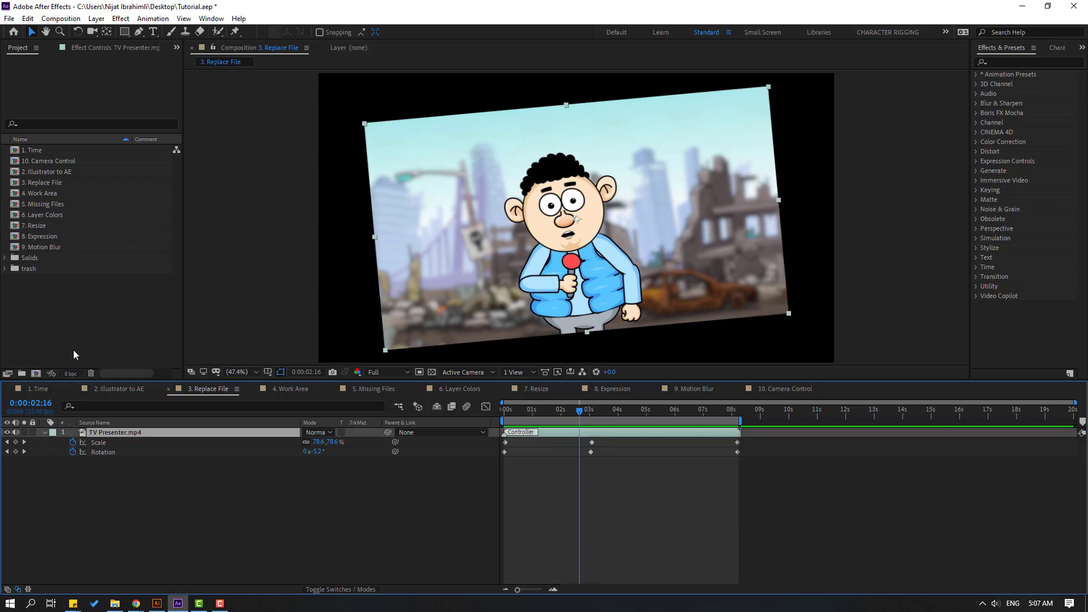
click(5, 269)
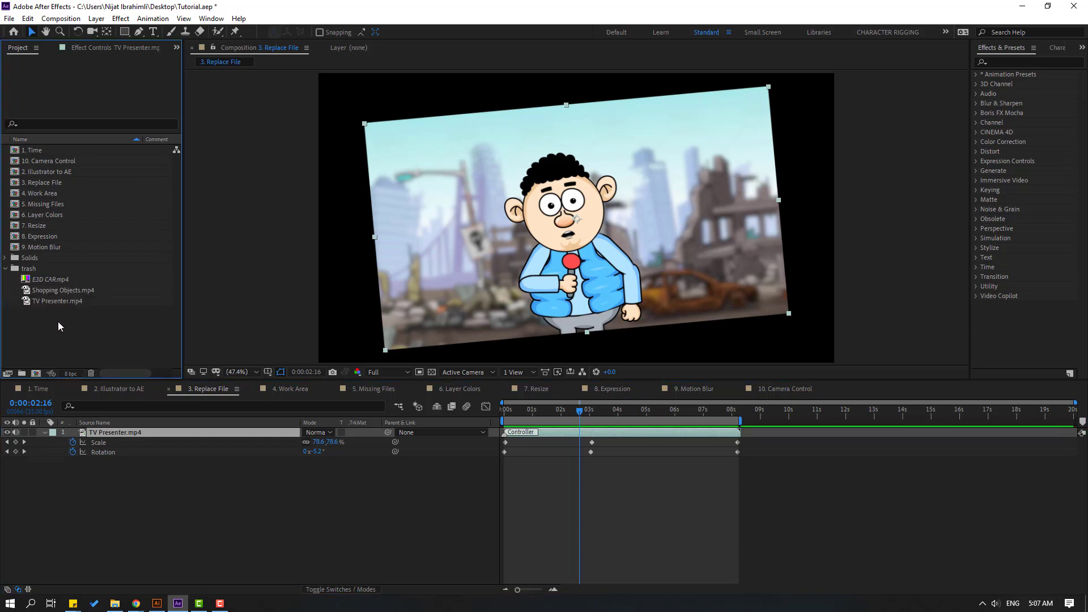
click(71, 290)
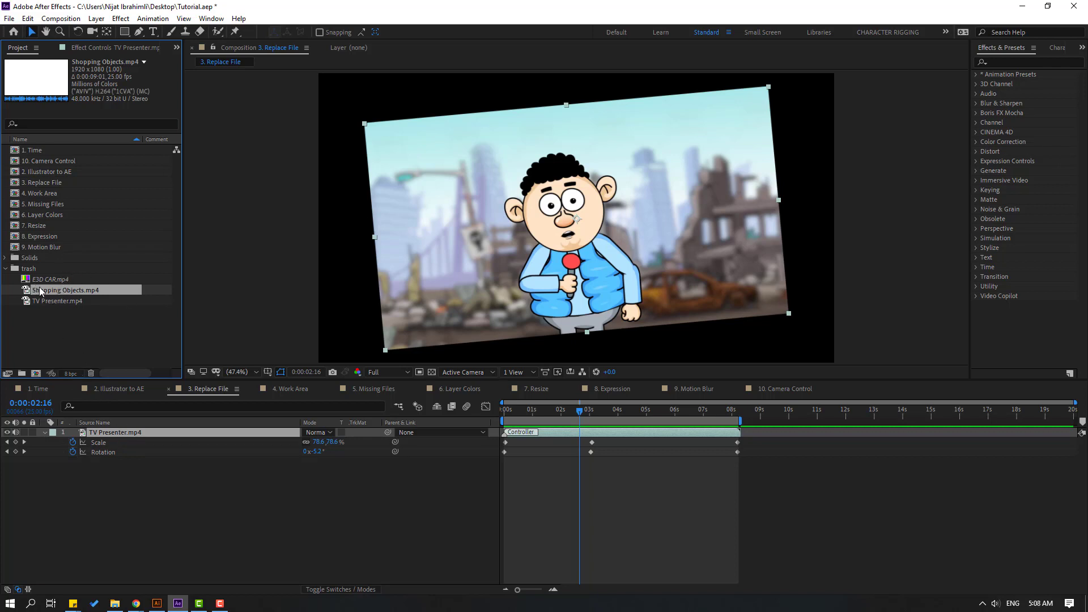
drag(37, 288, 114, 432)
Reveal the replaced layer's keyframes and preview its animation from the start of the composition
drag(576, 409, 503, 425)
key(u)
key(space)
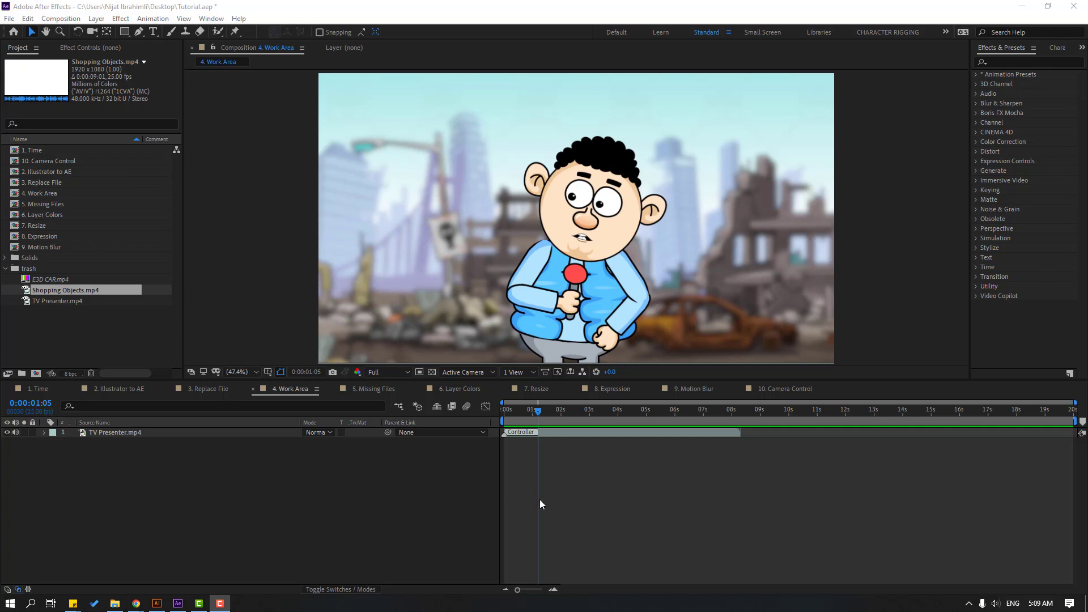
In the 4. Work Area composition, shorten the work area to the end of the TV Presenter.mp4 clip
drag(541, 419, 671, 415)
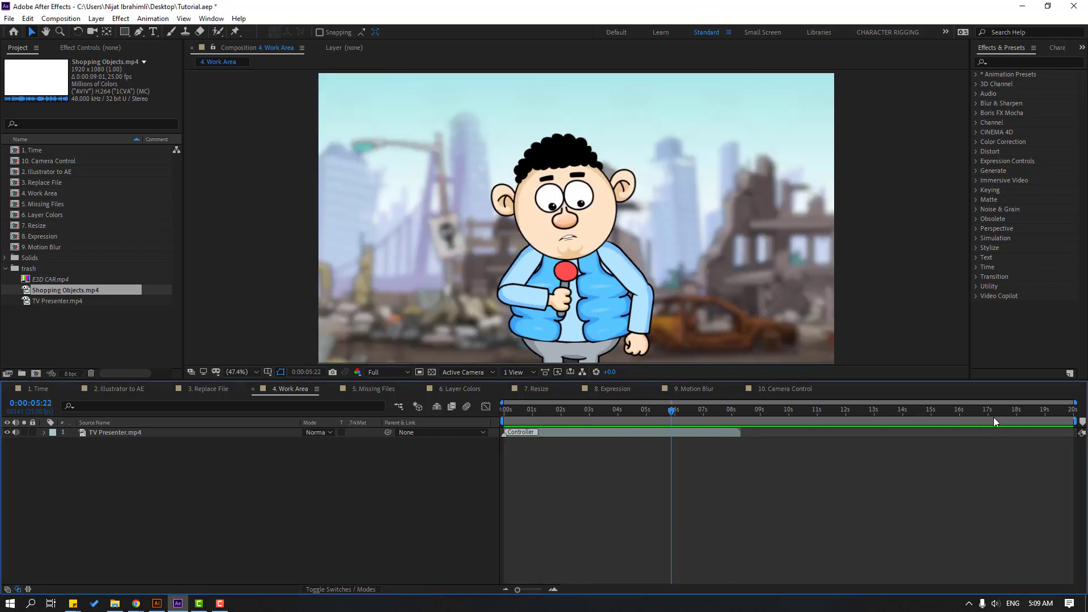
drag(1071, 426, 586, 414)
click(718, 410)
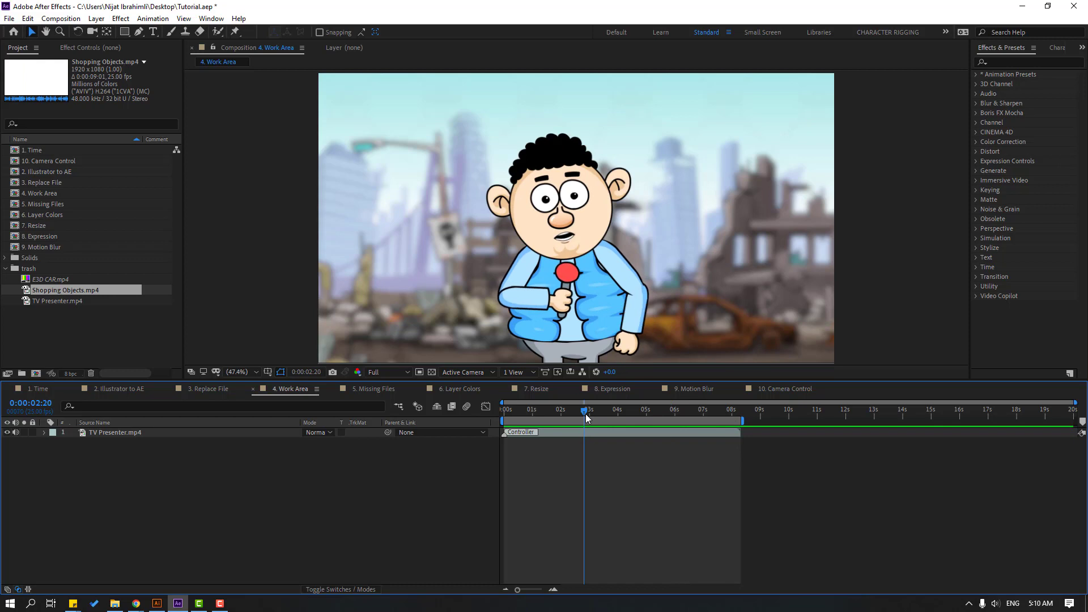
Trim the 4. Work Area composition to its work area and preview it from the start
right_click(632, 422)
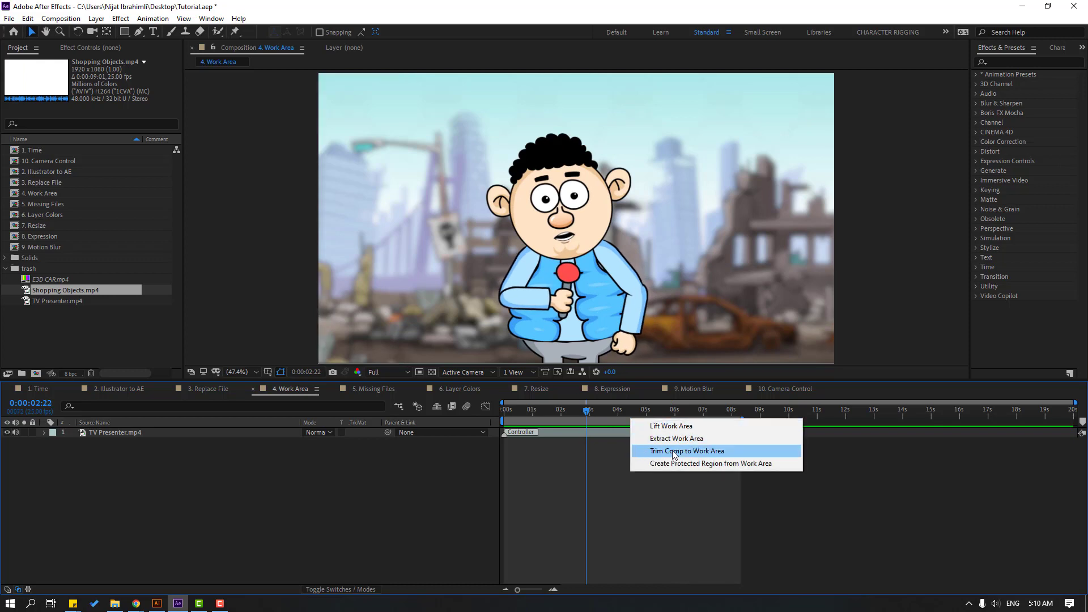
click(725, 451)
drag(712, 410, 484, 437)
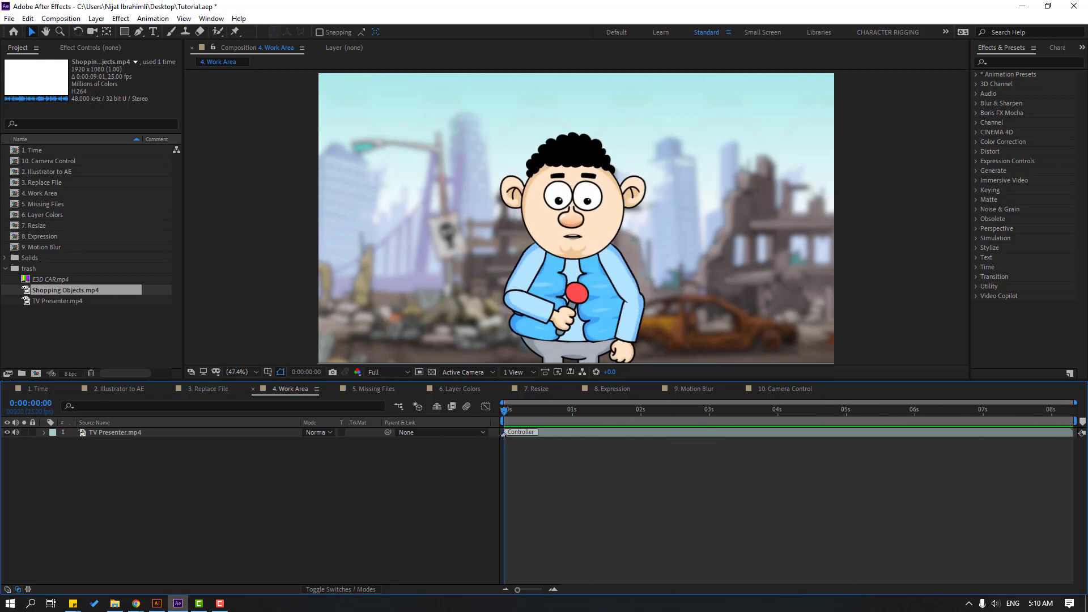
key(space)
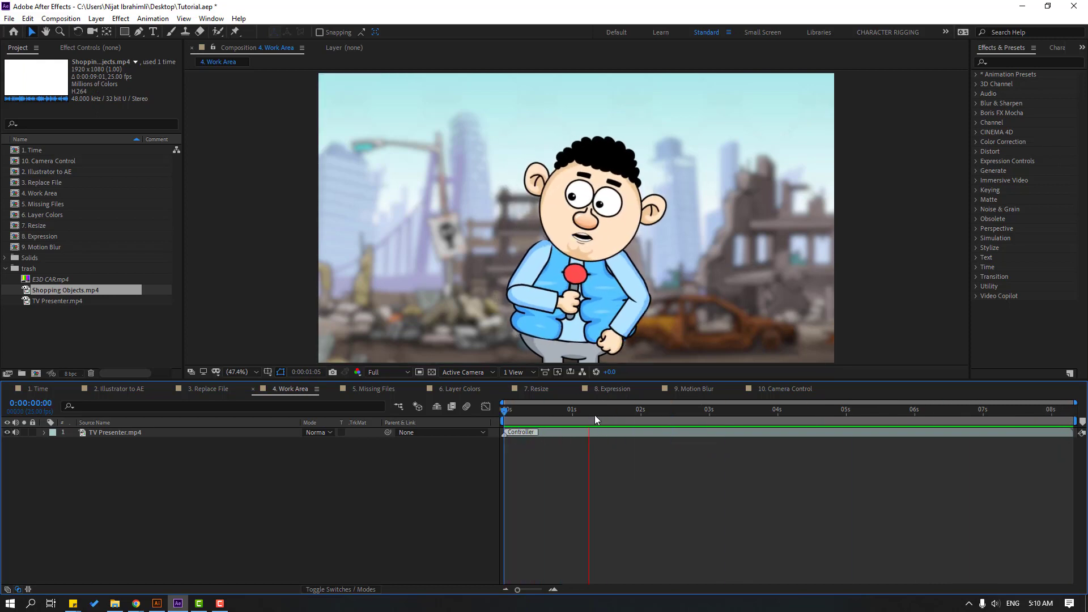
click(599, 413)
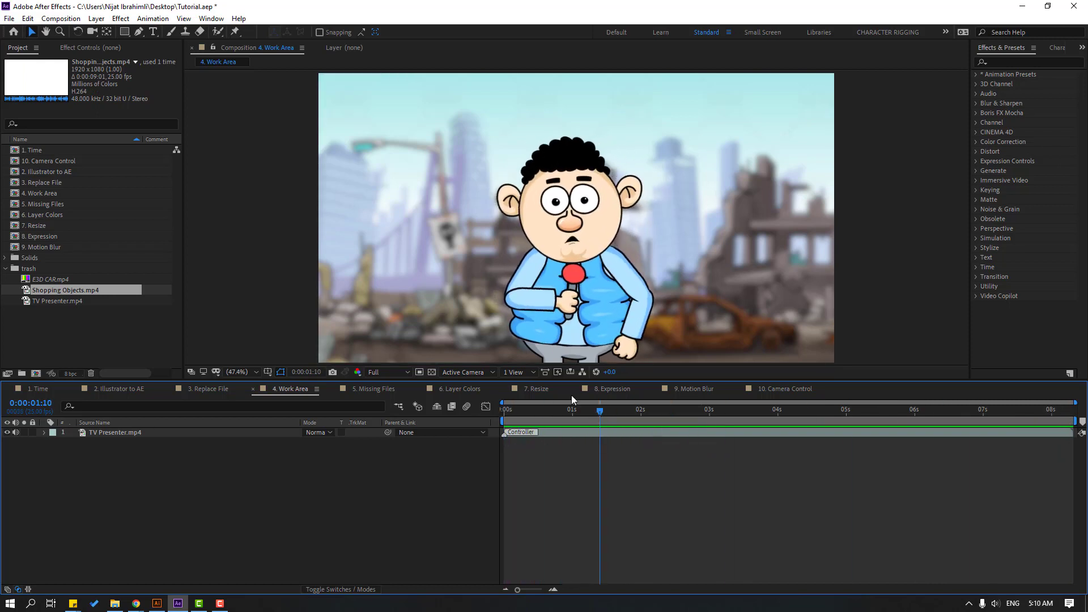
Add the 4. Work Area composition to the render queue and keep its render time span at Work Area Only
click(59, 18)
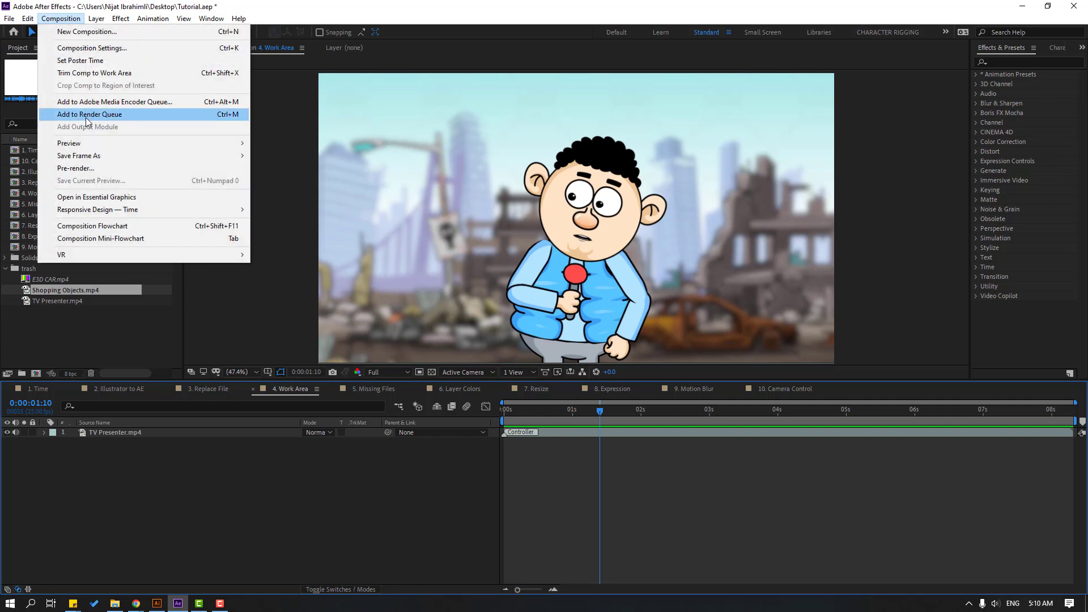
click(122, 115)
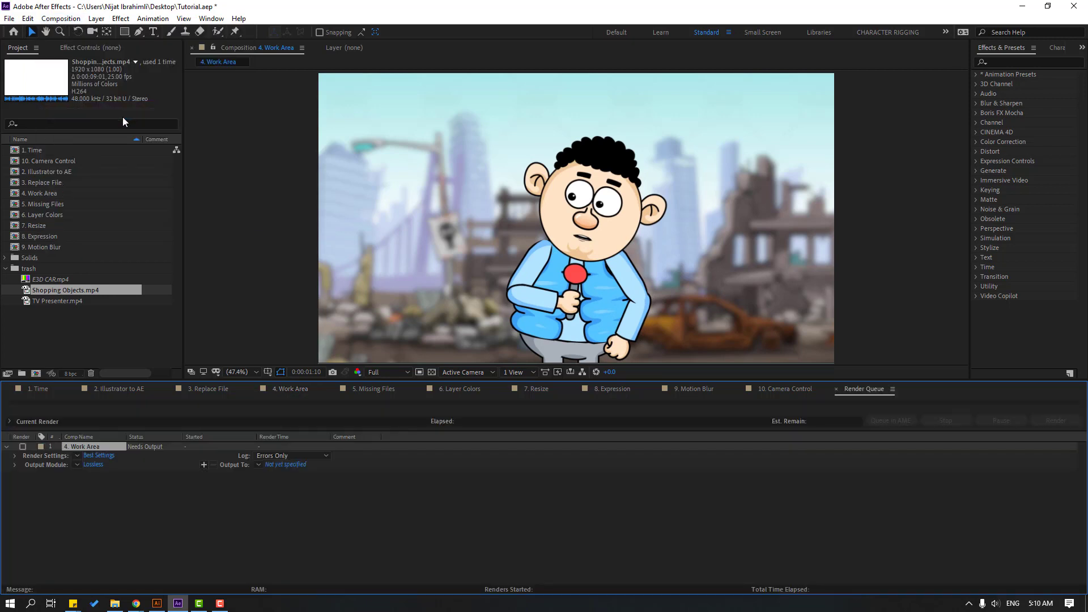
click(98, 455)
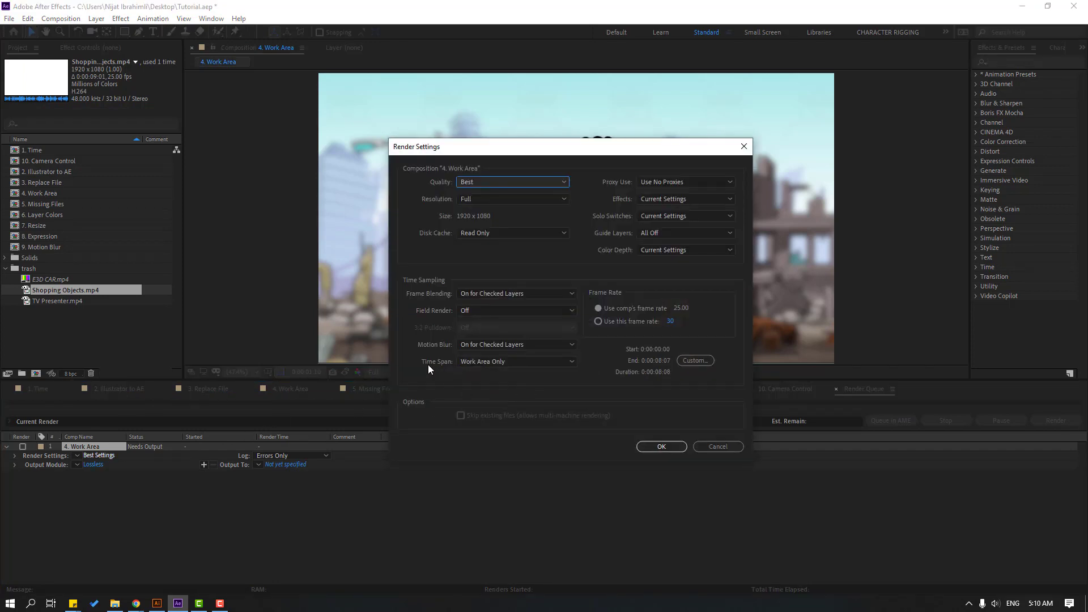
click(488, 363)
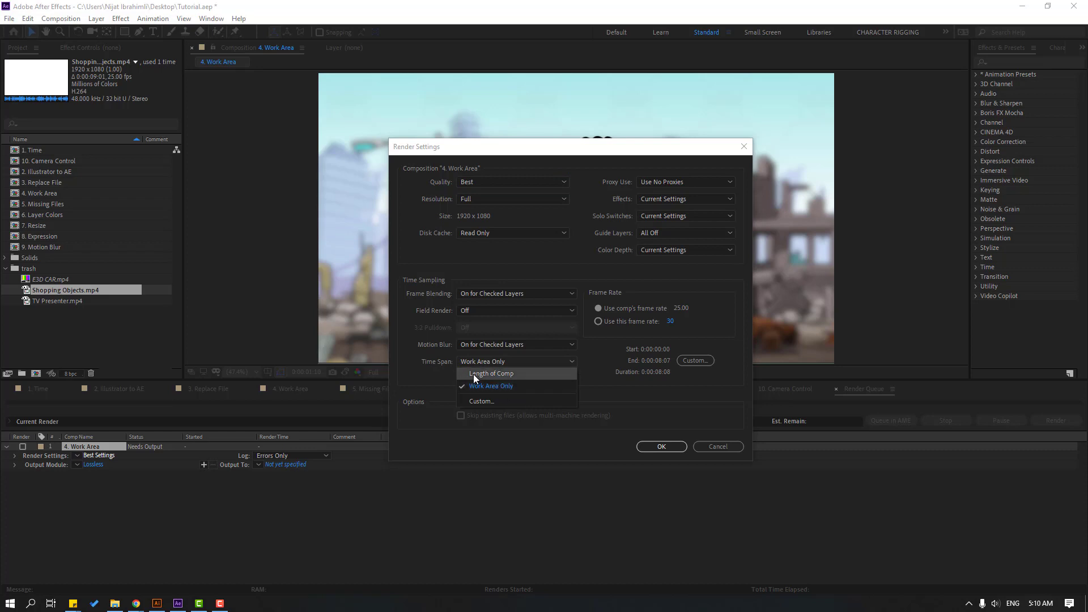
click(512, 388)
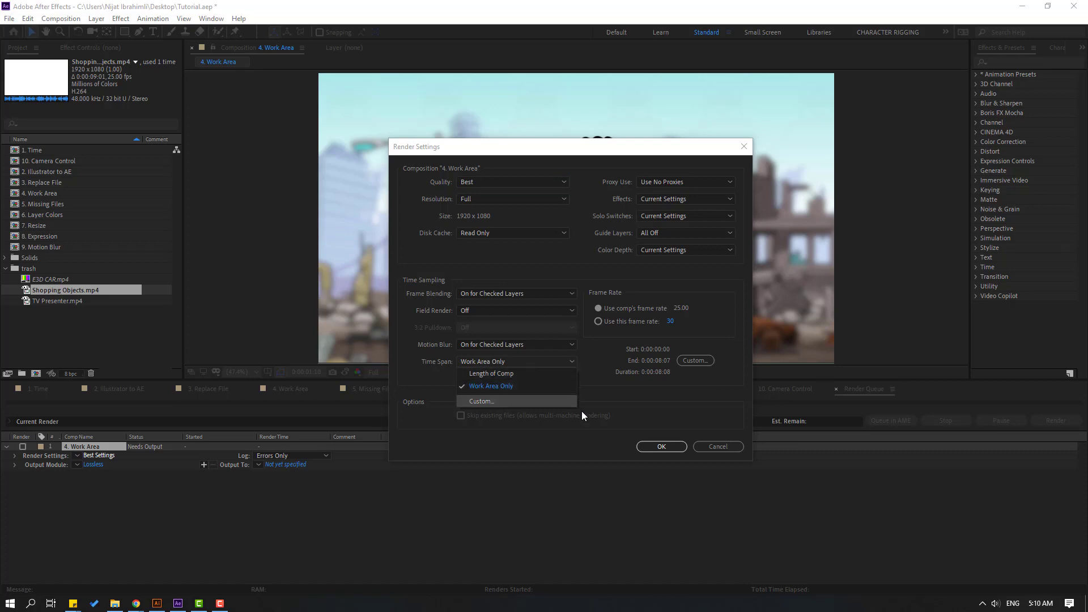
click(656, 448)
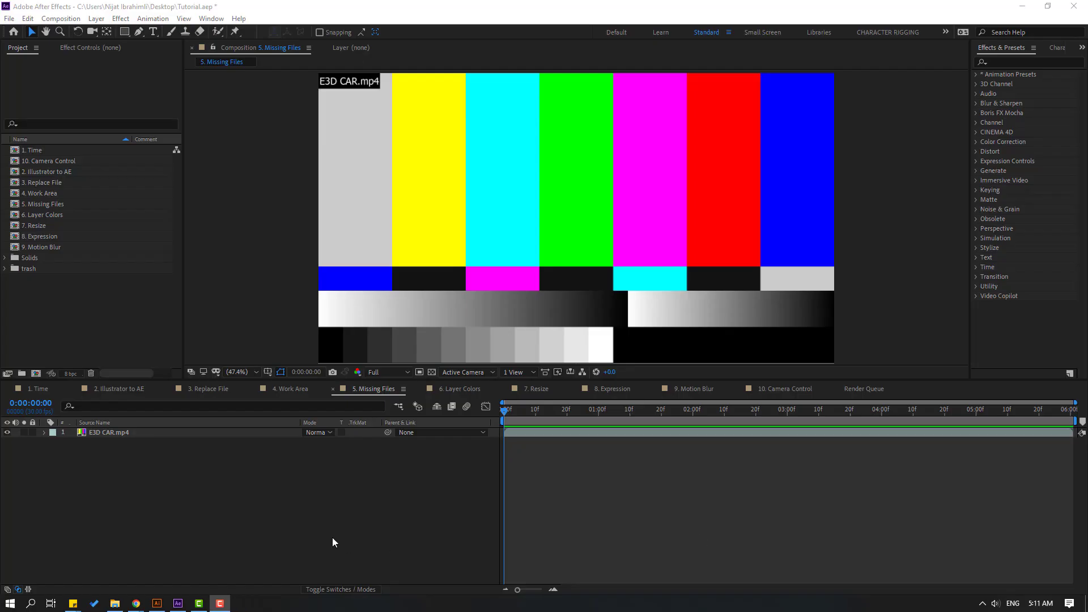
In the 5. Missing Files composition, reveal the source of the E3D CAR.mp4 layer in the project
click(115, 433)
drag(508, 429, 158, 475)
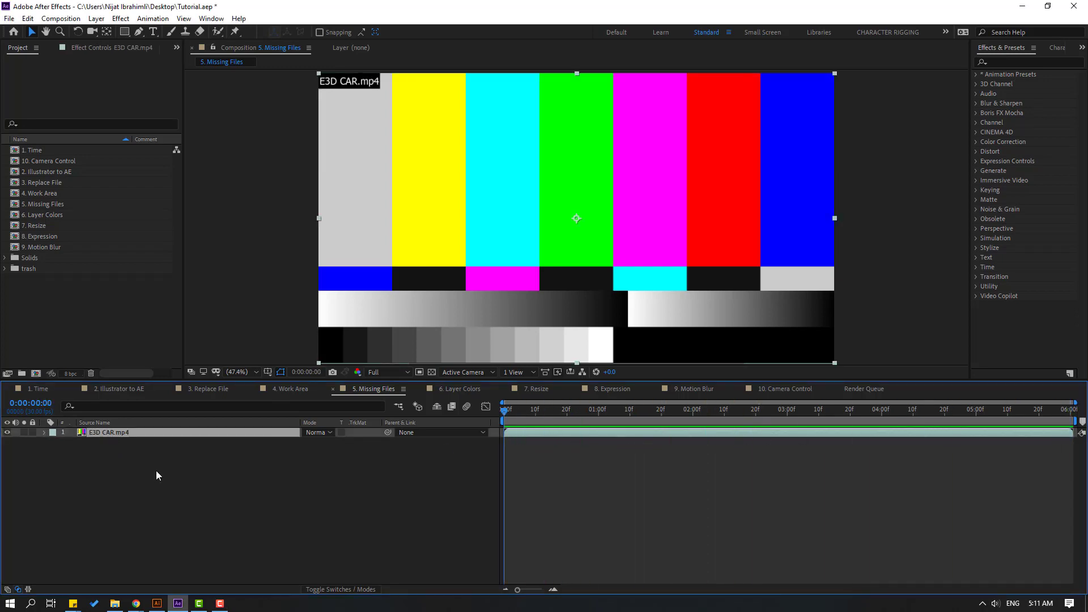
right_click(104, 433)
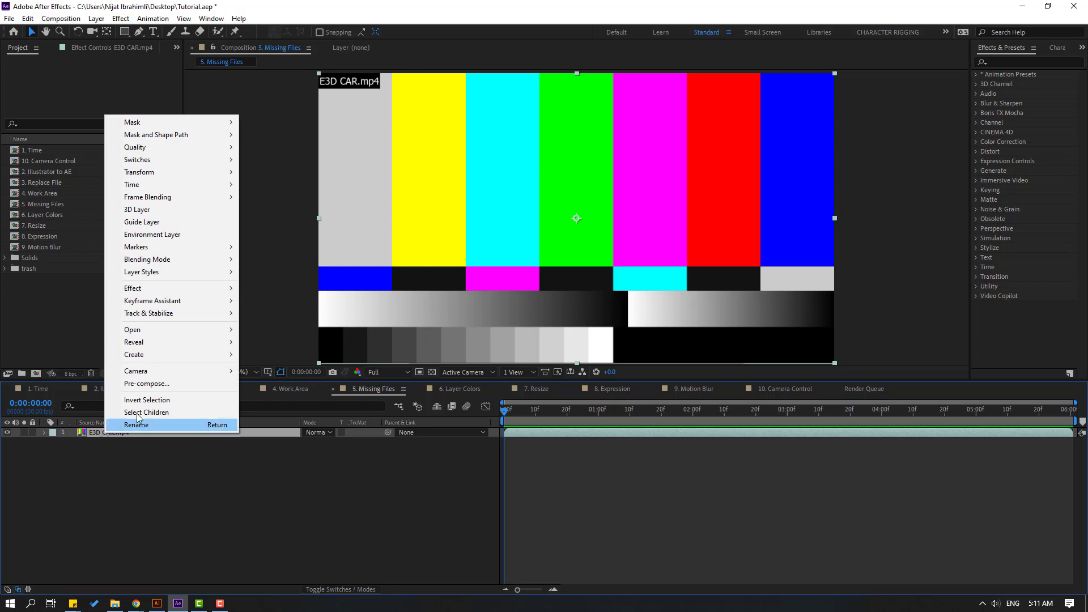
mouse_move(158, 369)
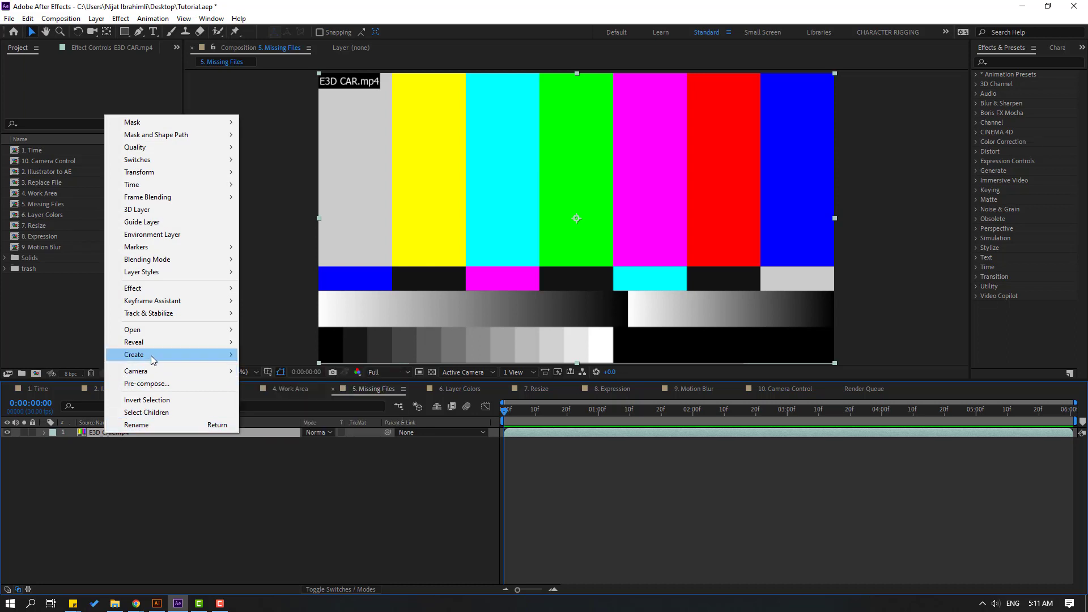
mouse_move(139, 344)
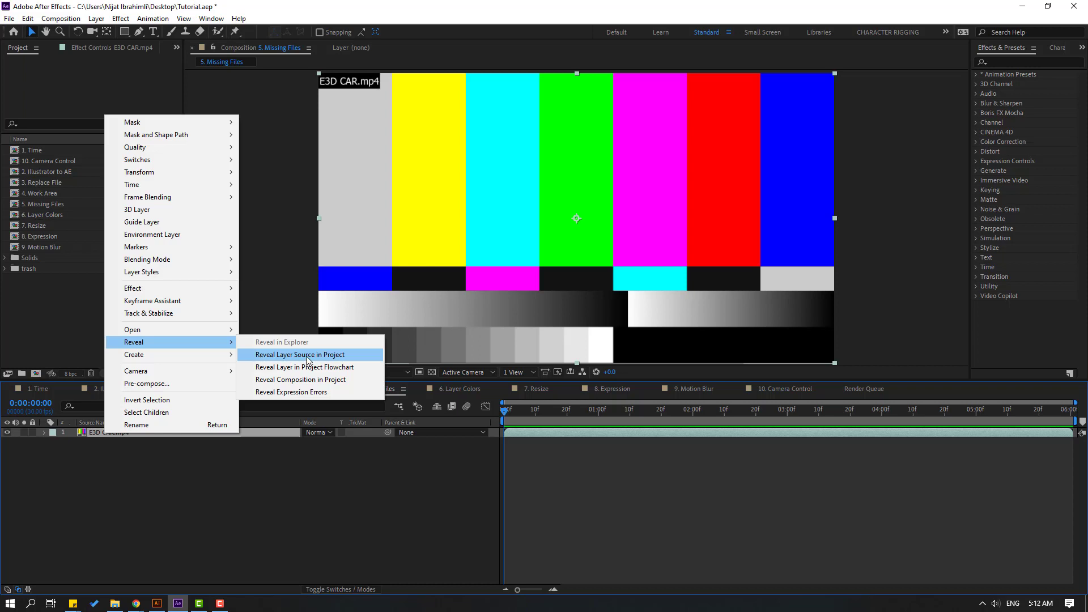
click(324, 355)
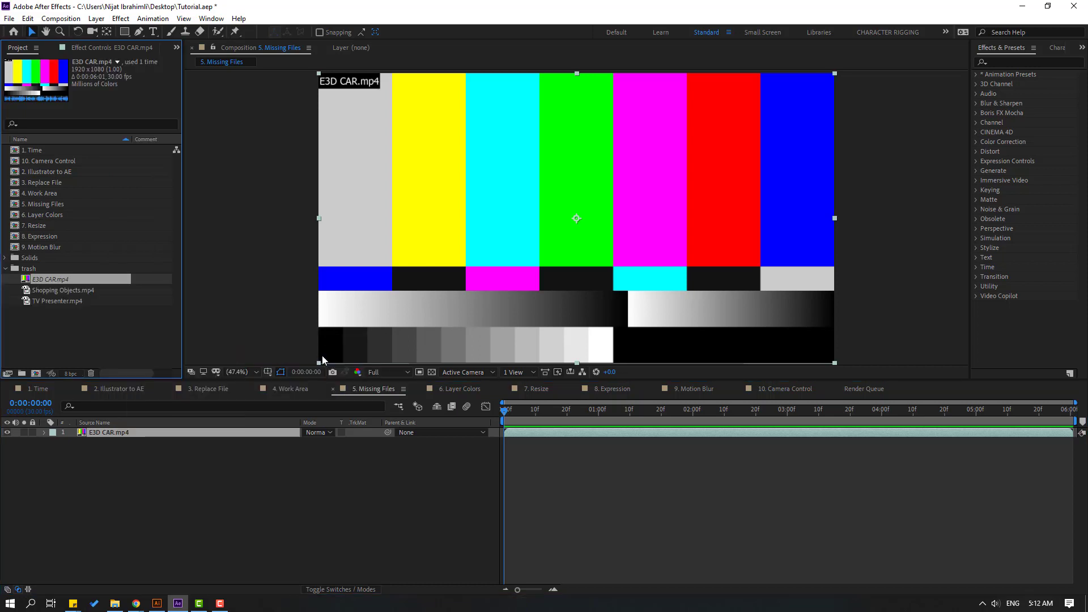
Replace the missing E3D CAR.mp4 footage with the E3D DCAR file from the Stock folder and preview the composition
right_click(45, 280)
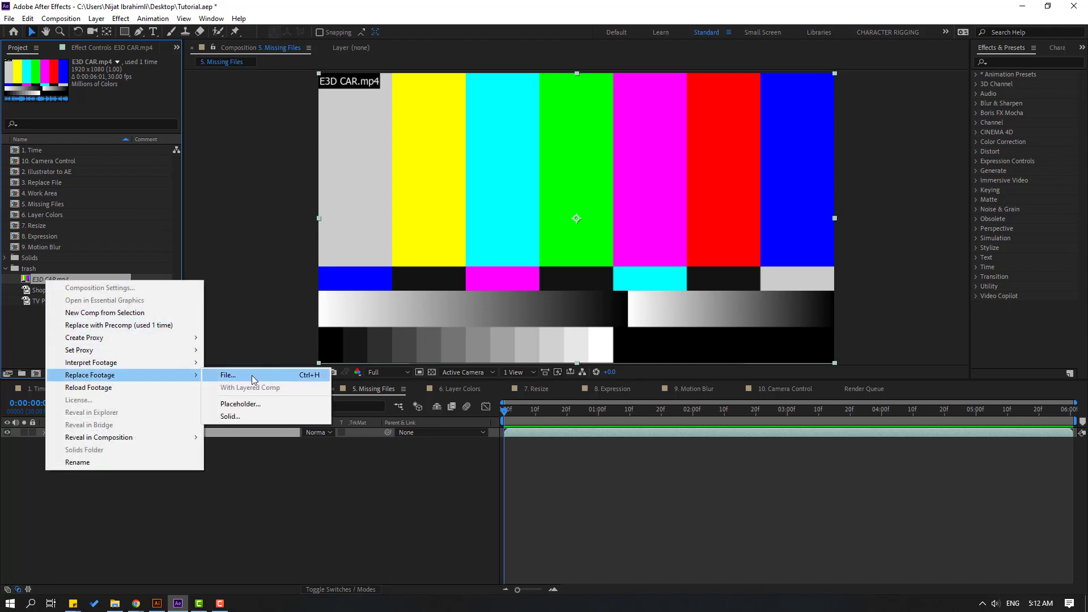
click(253, 378)
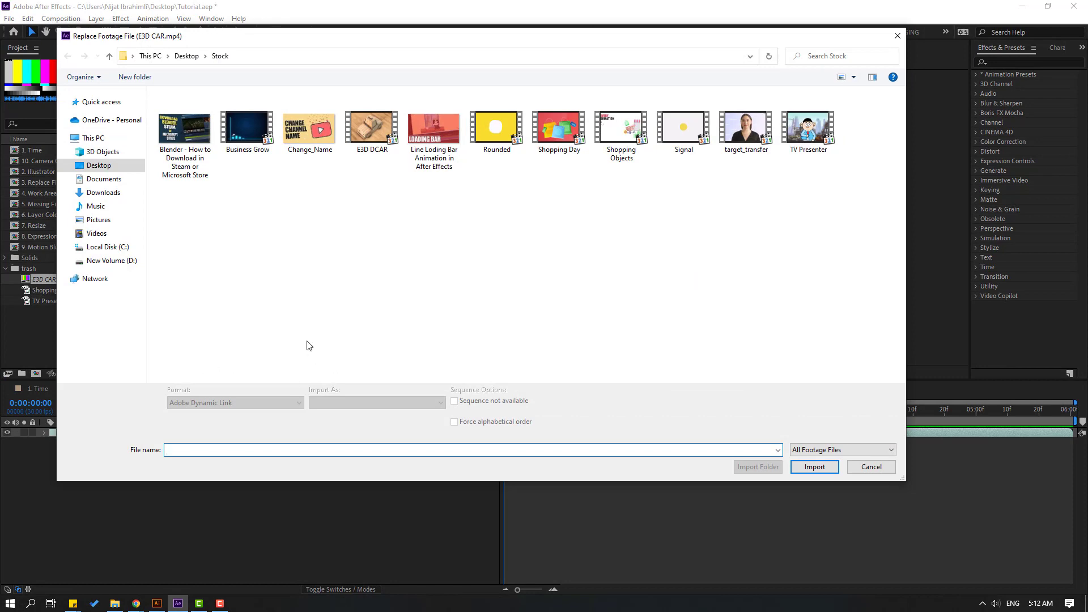
click(367, 142)
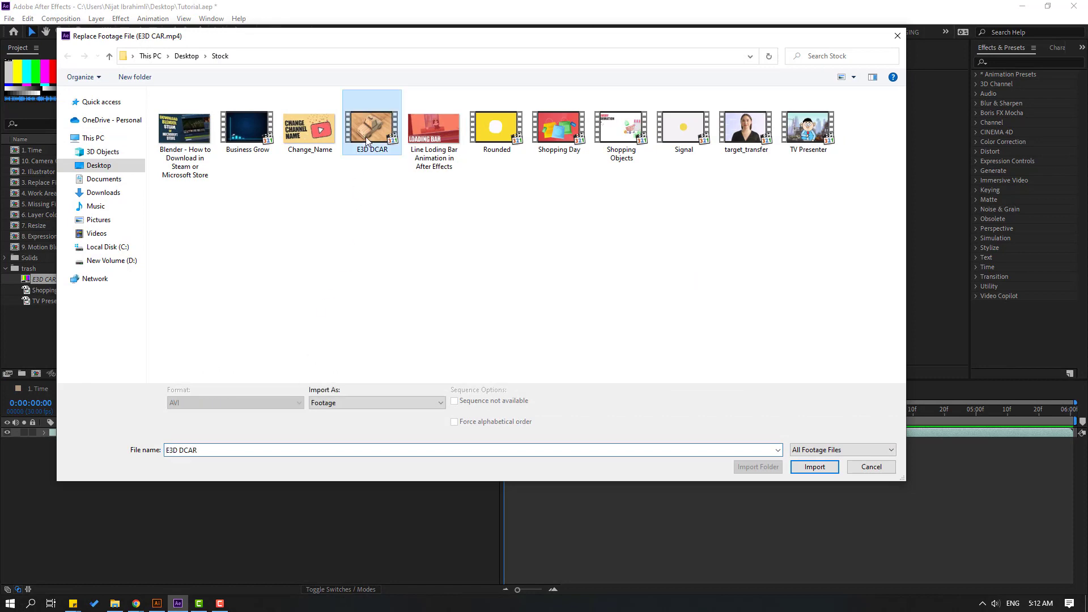
click(814, 467)
key(space)
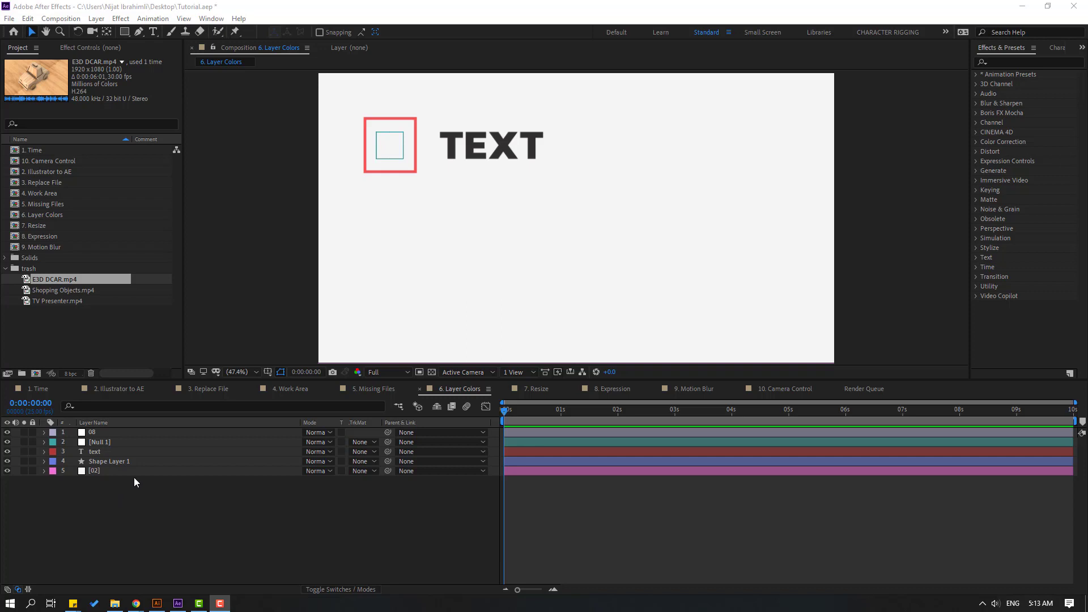
In the 6. Layer Colors composition, set the label colour of layers 08, text and 02 to Blue
click(99, 471)
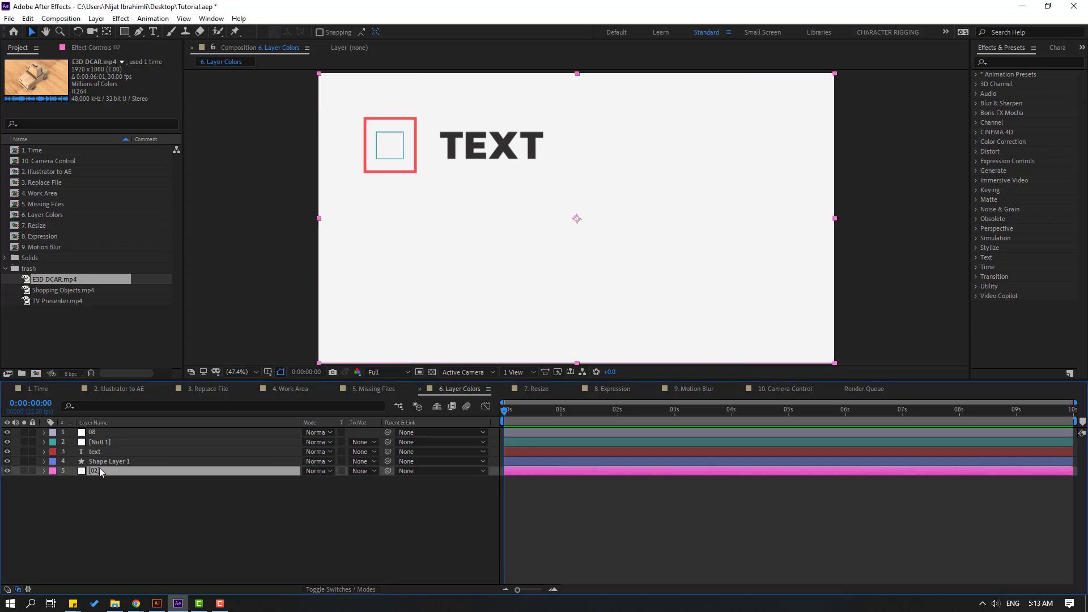
ctrl+click(99, 453)
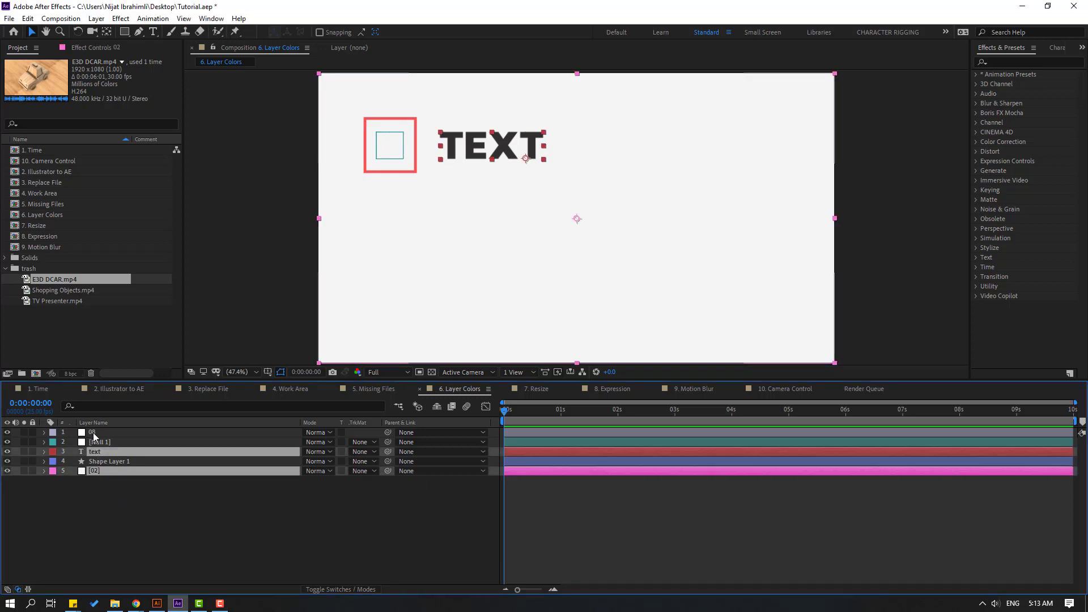
ctrl+click(95, 433)
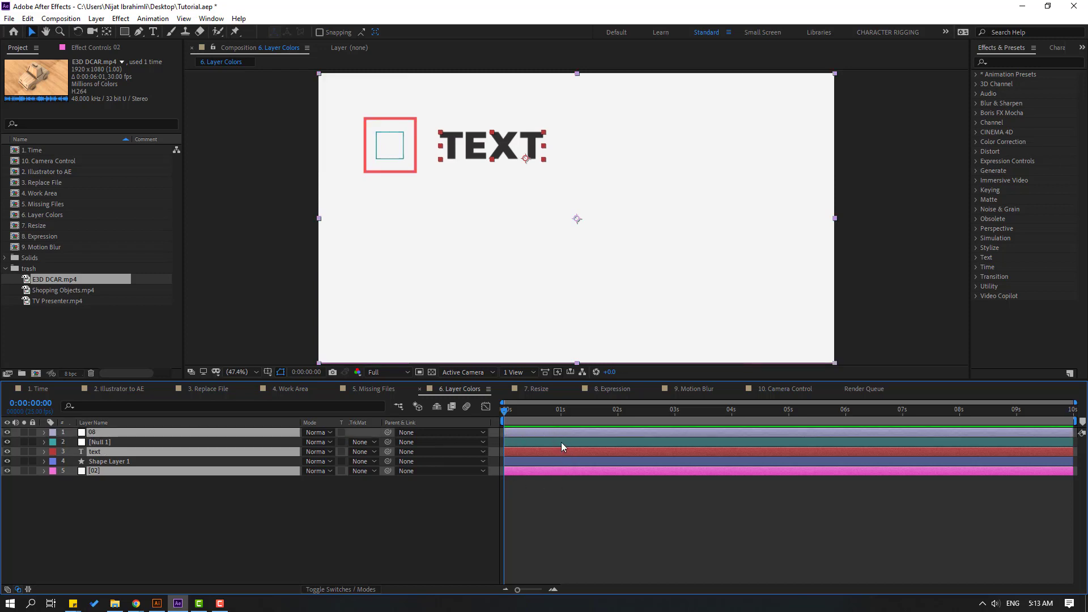
click(53, 434)
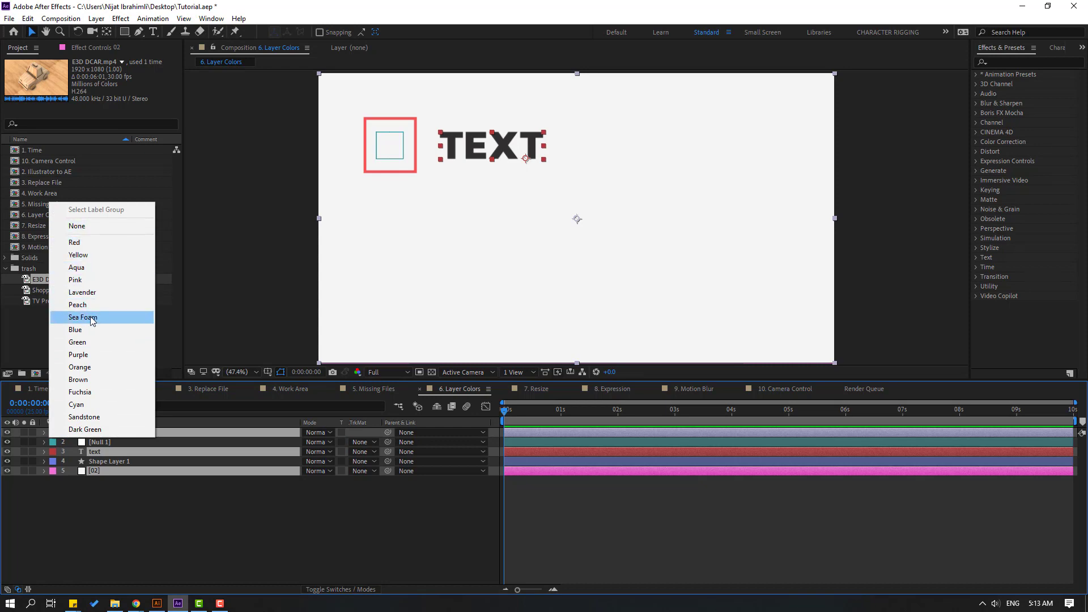
click(81, 330)
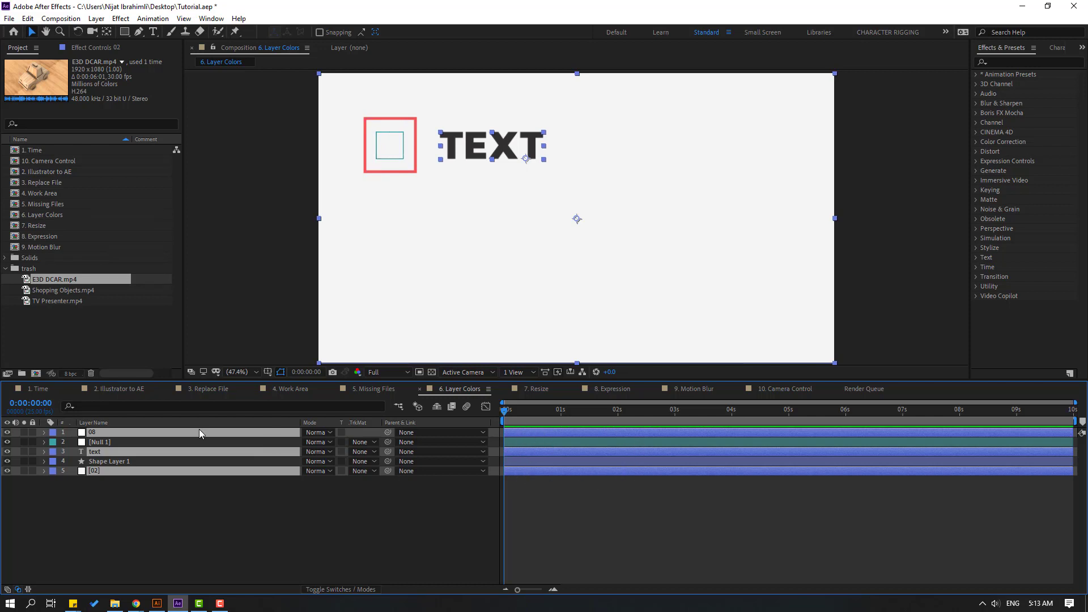
Set the label colour of the Null 1 and Shape Layer 1 layers to Red, and return to the composition's start
click(107, 442)
ctrl+click(113, 461)
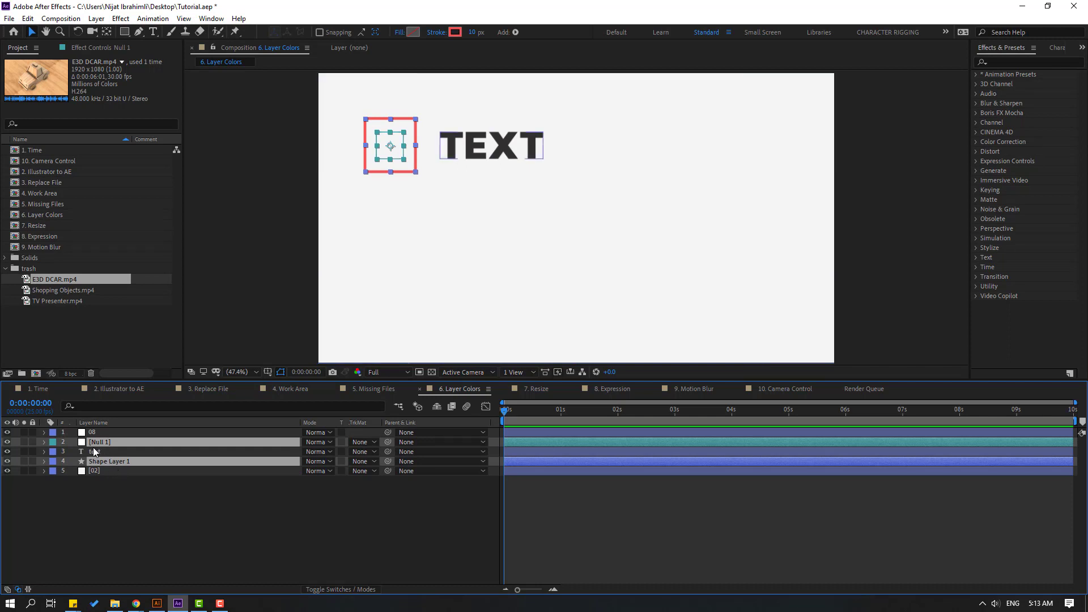
click(52, 443)
click(75, 254)
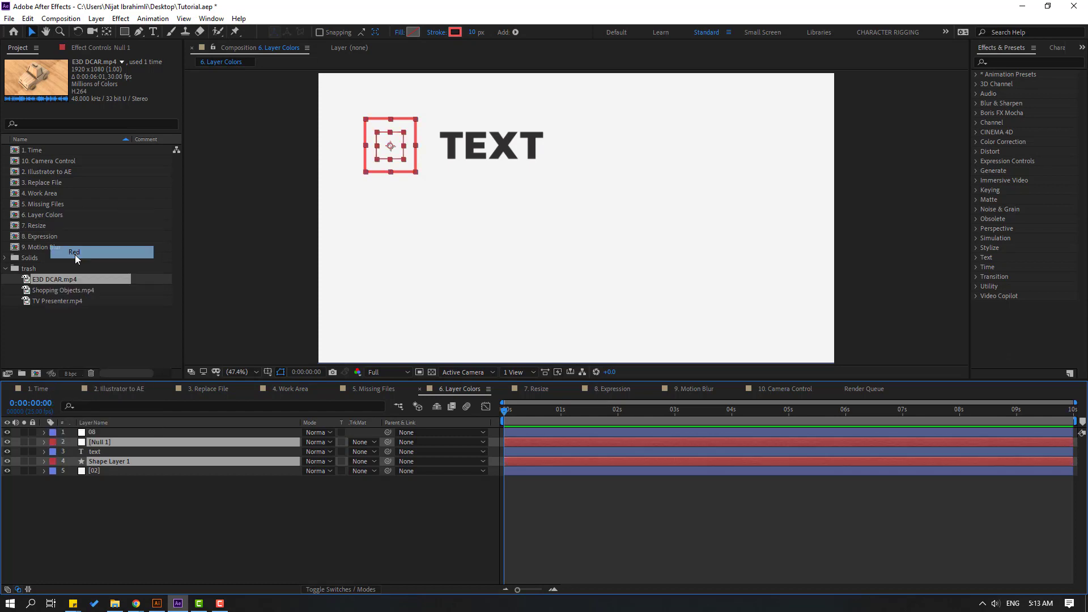
drag(504, 411, 547, 439)
key(Home)
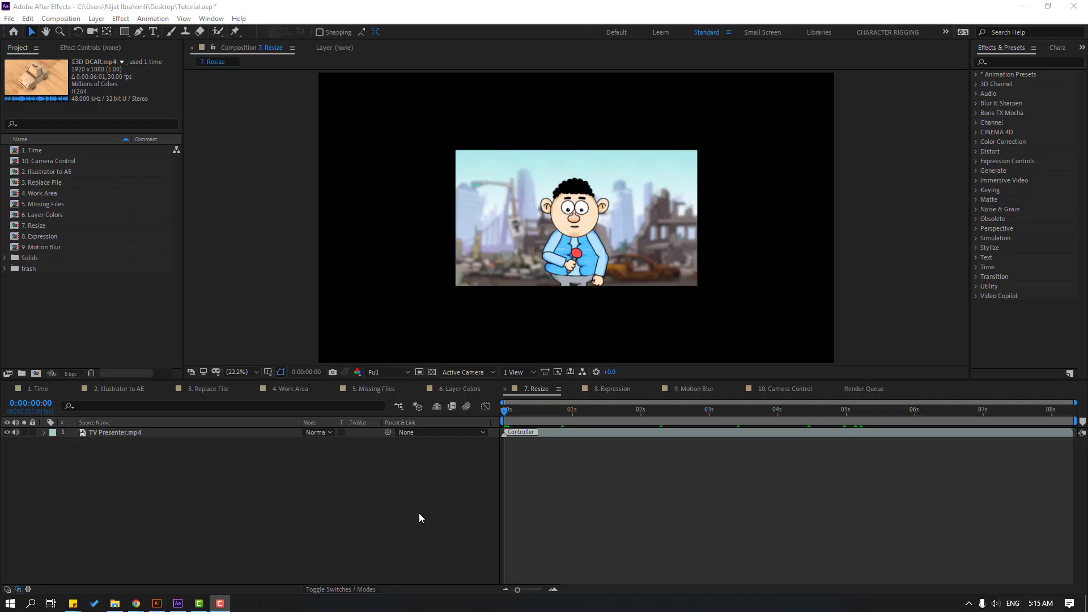
Check the width and height of the 7. Resize composition in its settings without changing them
click(131, 491)
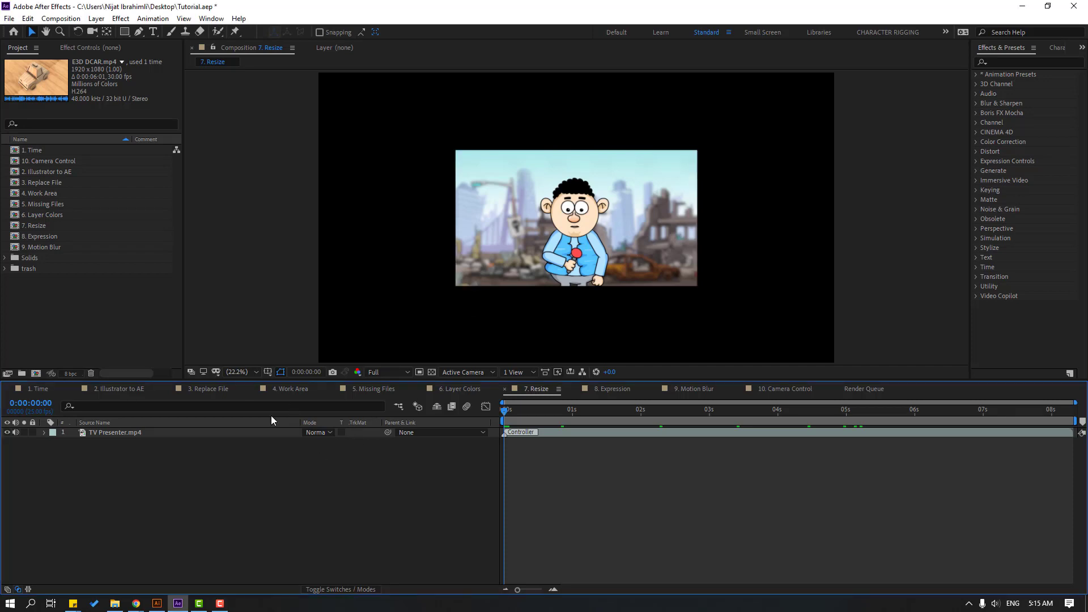
right_click(105, 480)
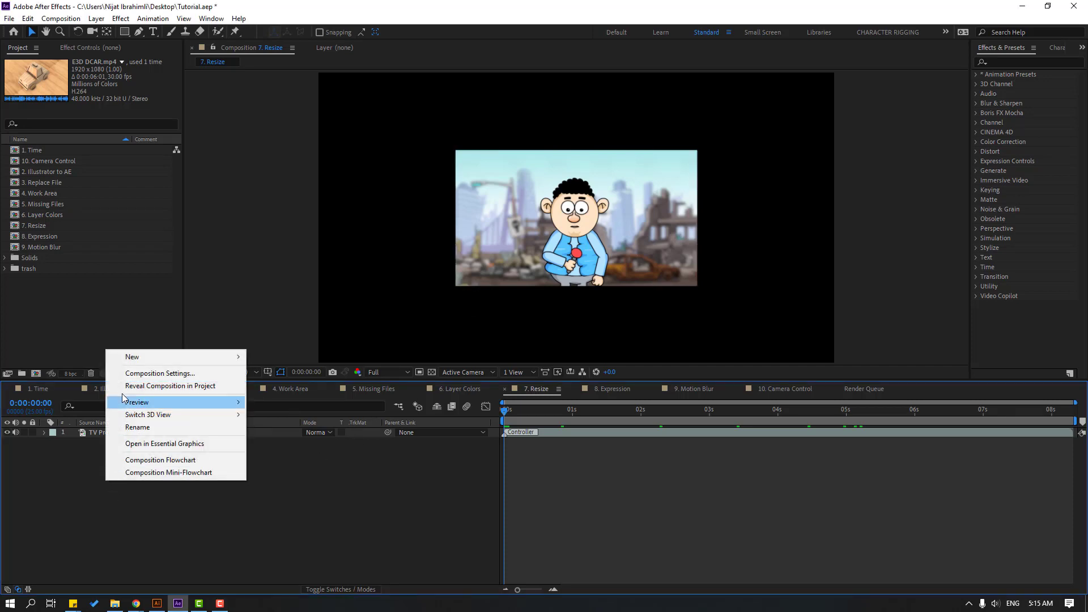
click(193, 373)
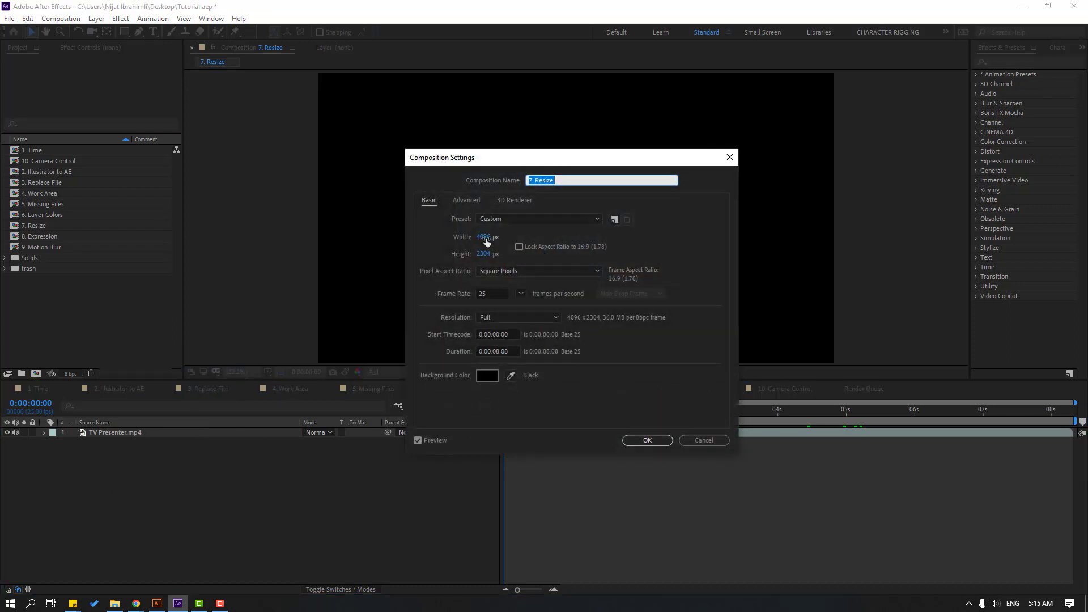
drag(591, 165, 571, 169)
drag(639, 163, 661, 190)
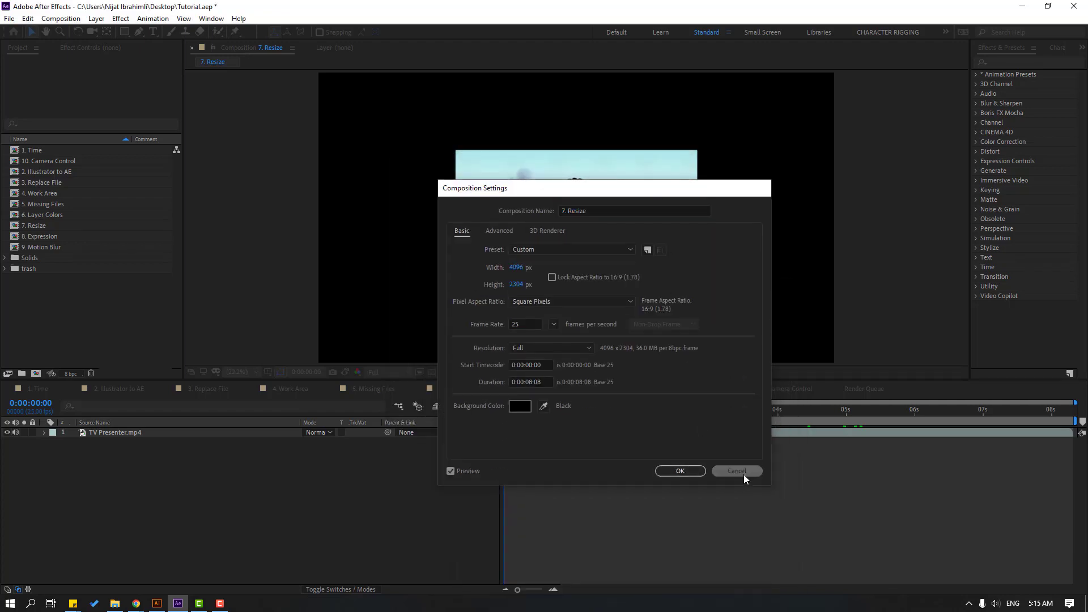
click(743, 475)
Fit the TV Presenter.mp4 layer to the composition size and scrub through the result from the start
click(116, 434)
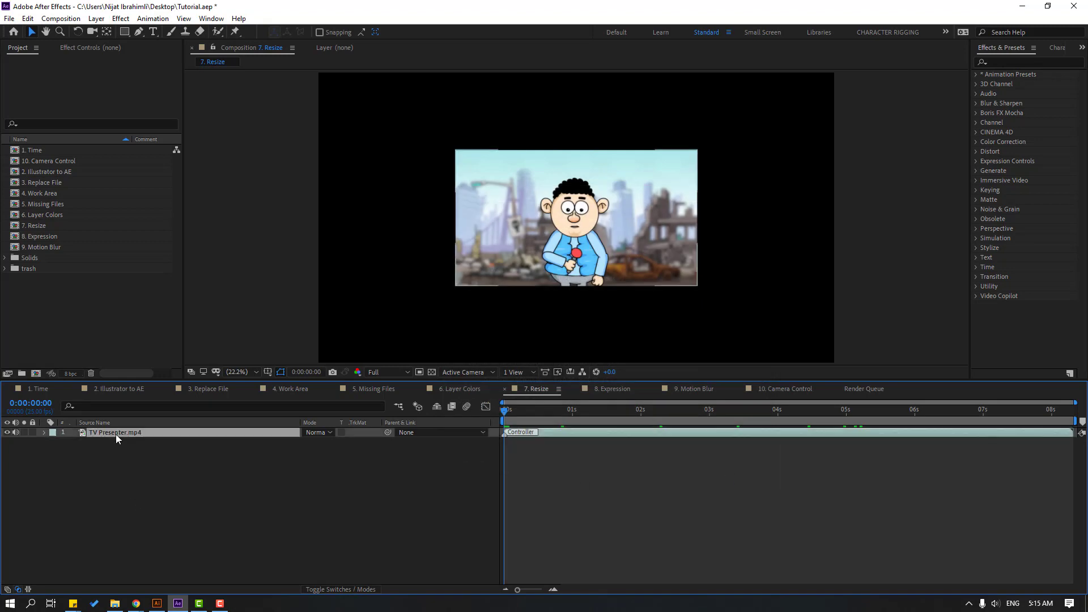
right_click(115, 433)
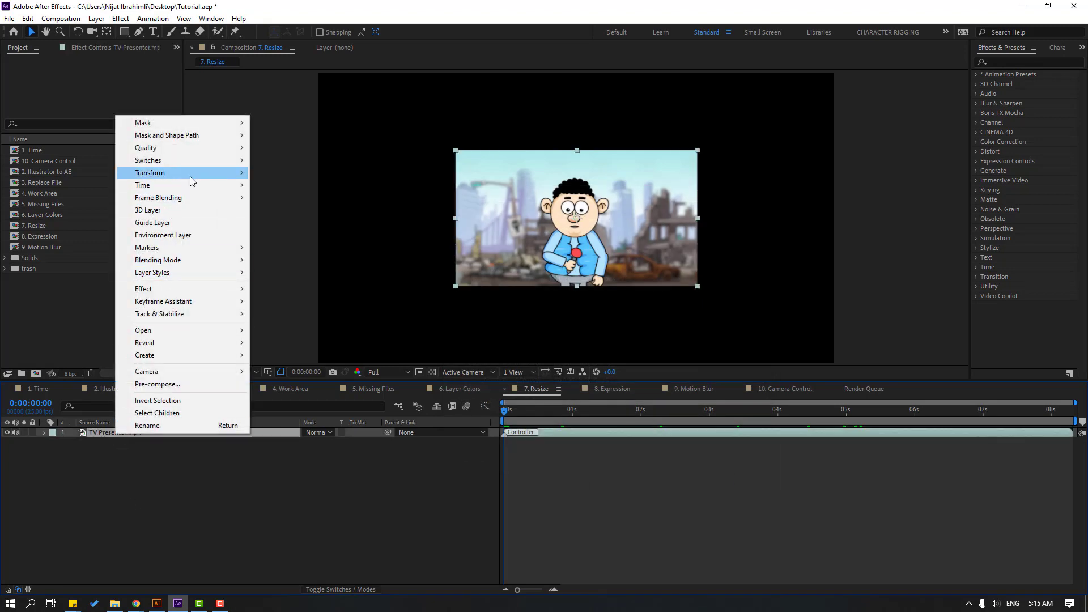
mouse_move(187, 174)
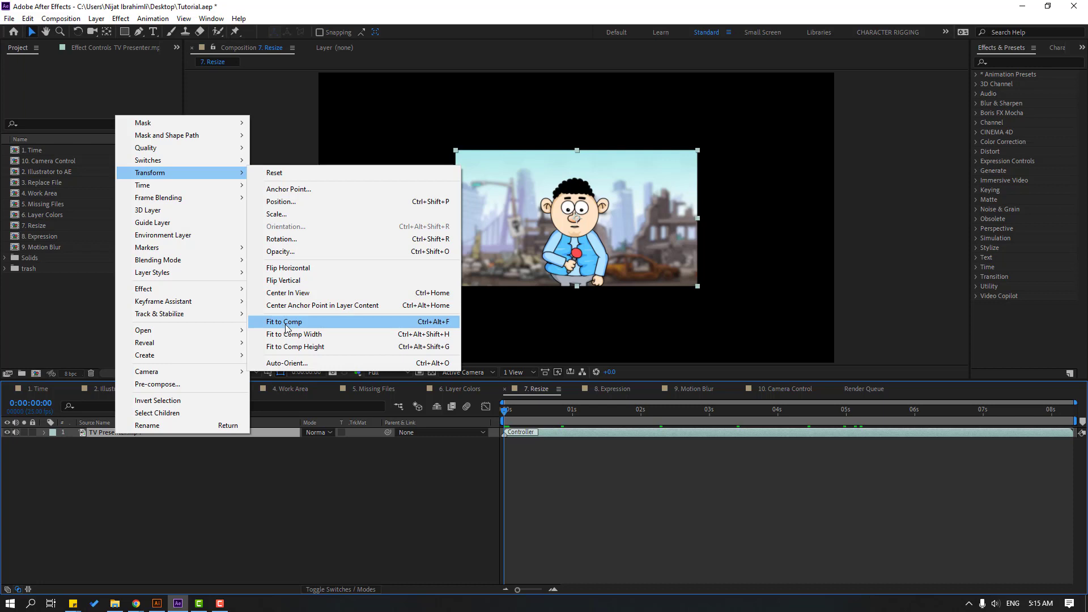
click(444, 321)
drag(504, 410, 520, 437)
key(Home)
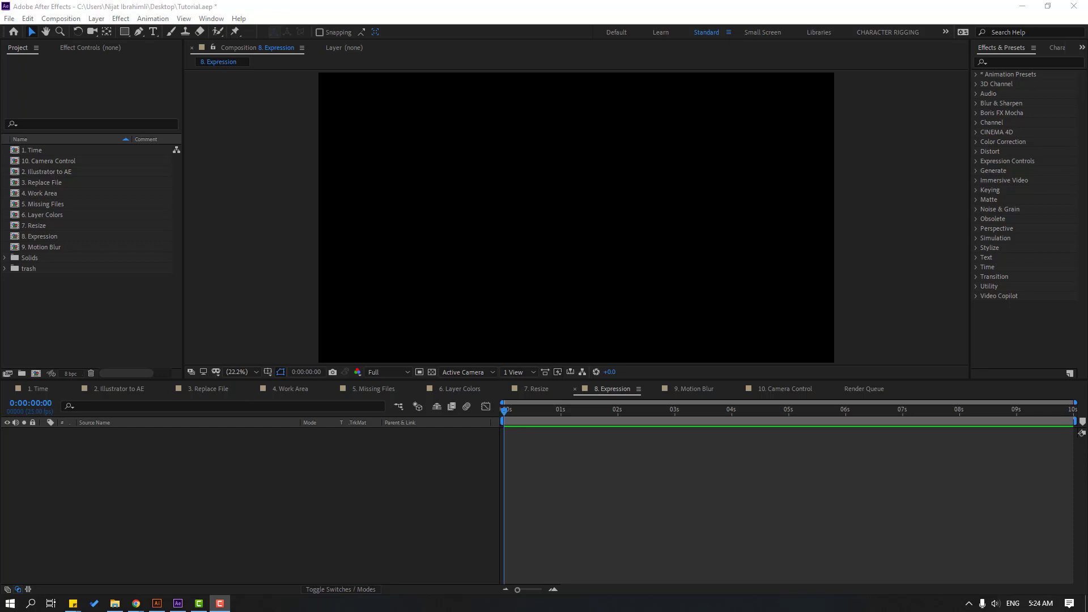
Create a green solid named CUBE in the 8. Expression composition and shrink it to a small square at the centre
right_click(226, 353)
mouse_move(338, 363)
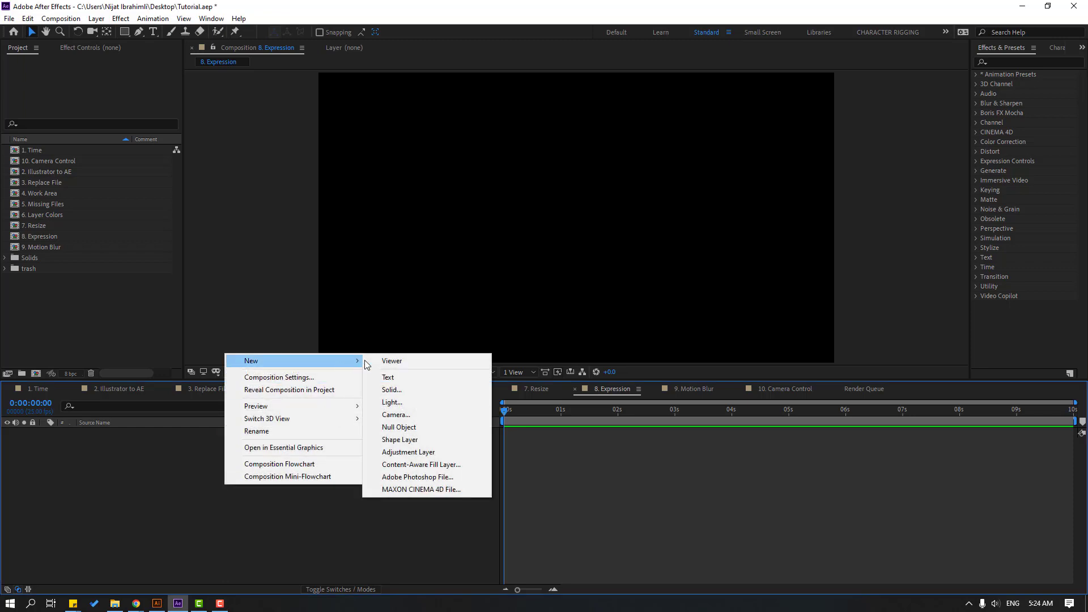
click(405, 389)
click(433, 495)
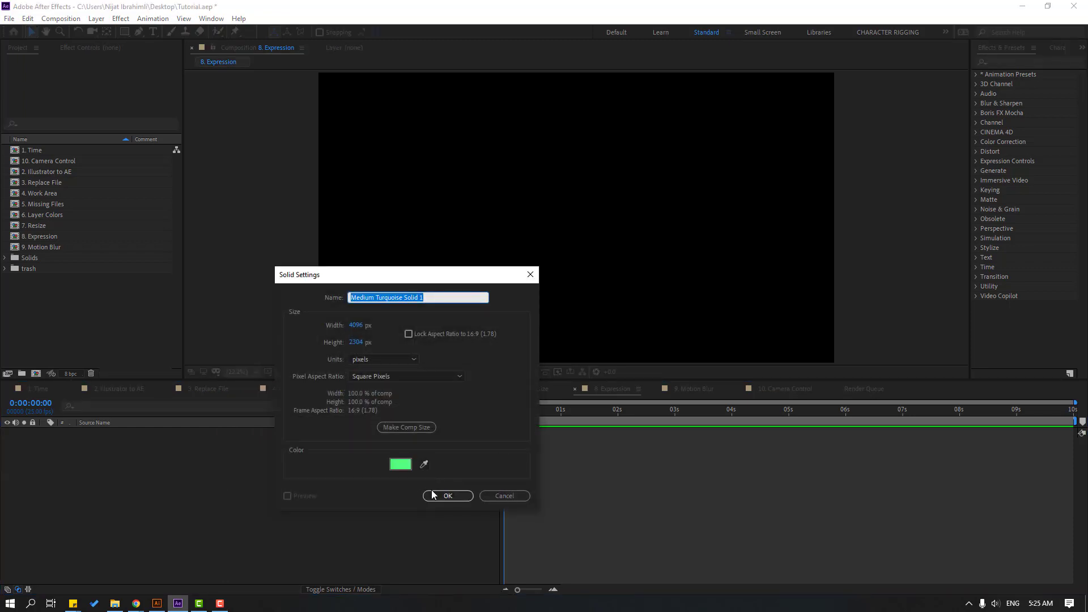
text(CUBE)
click(447, 495)
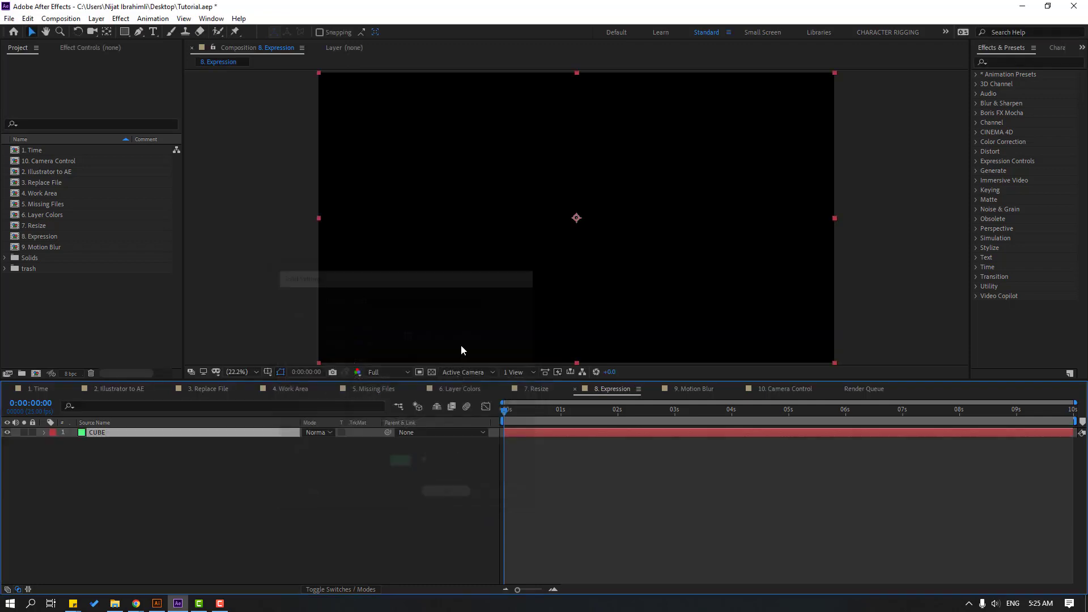
drag(318, 72, 542, 183)
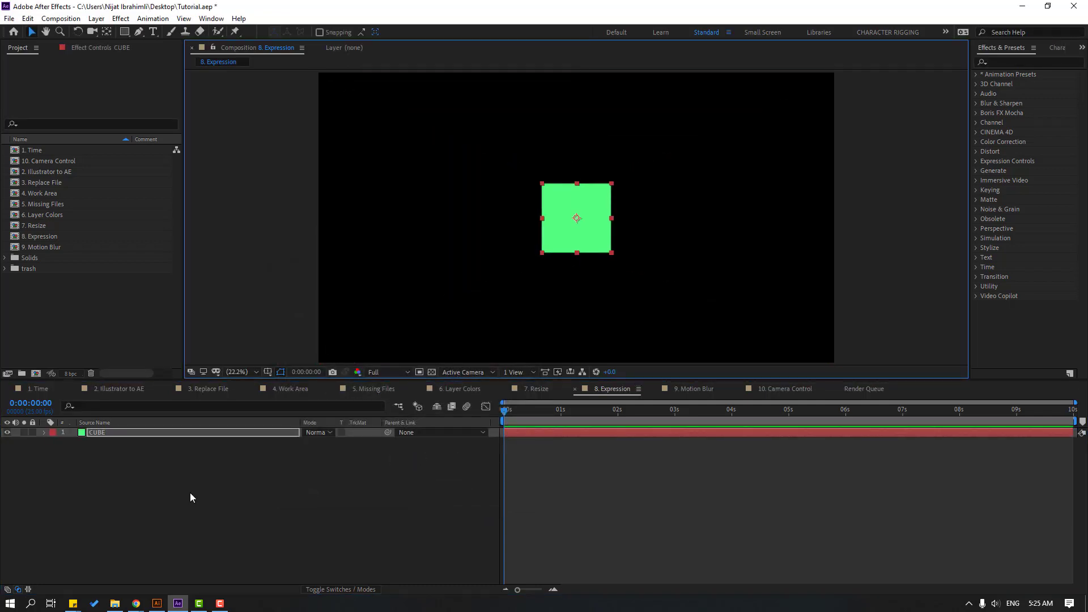
Add an expression to the CUBE layer's Rotation property and look through the available expression language categories
click(161, 488)
click(97, 436)
key(r)
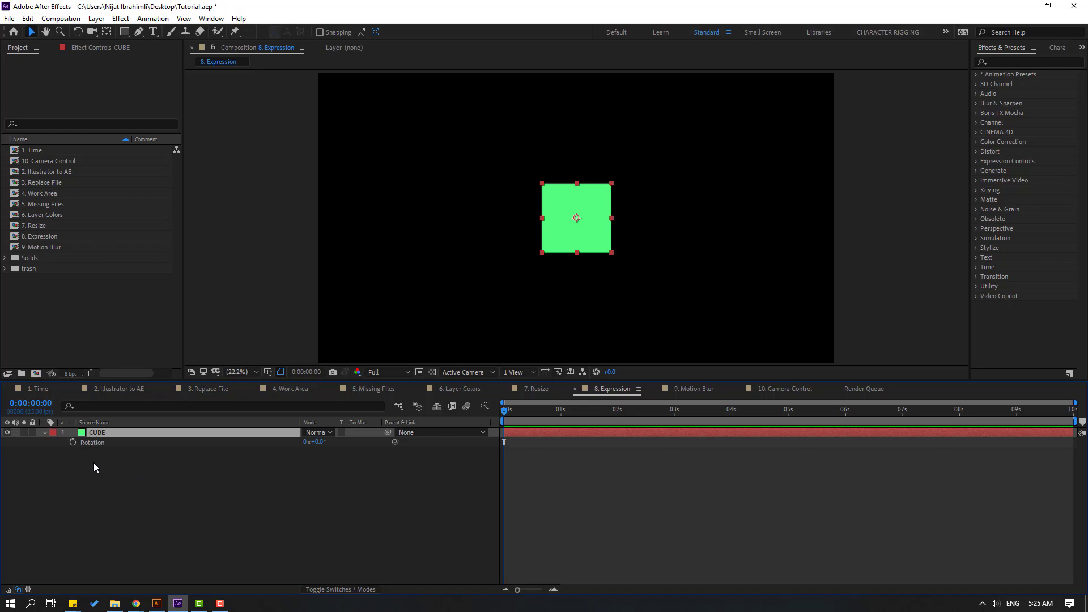
alt+click(72, 442)
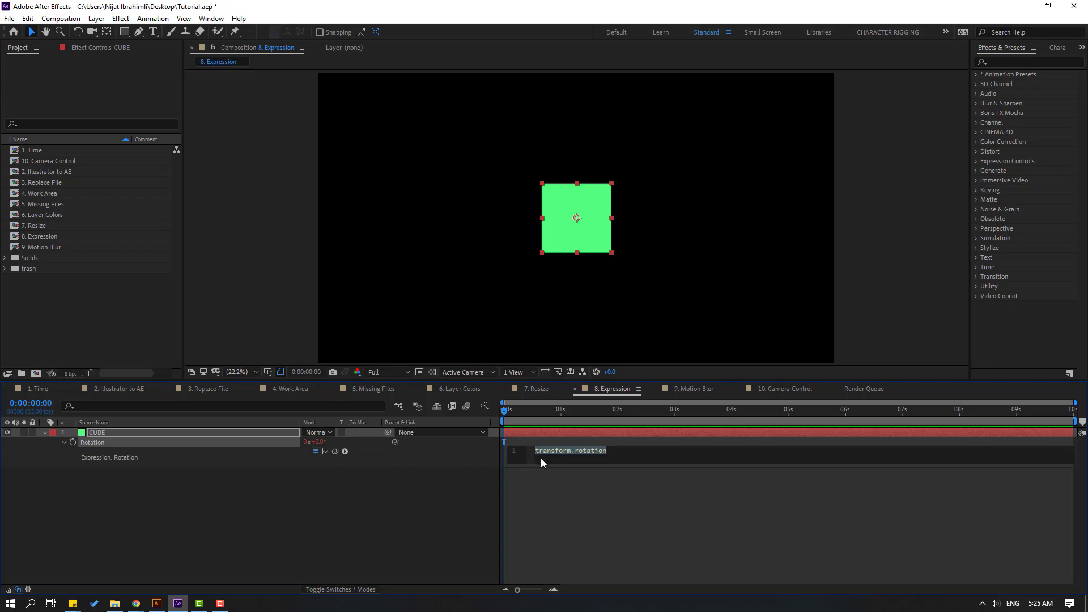
click(344, 452)
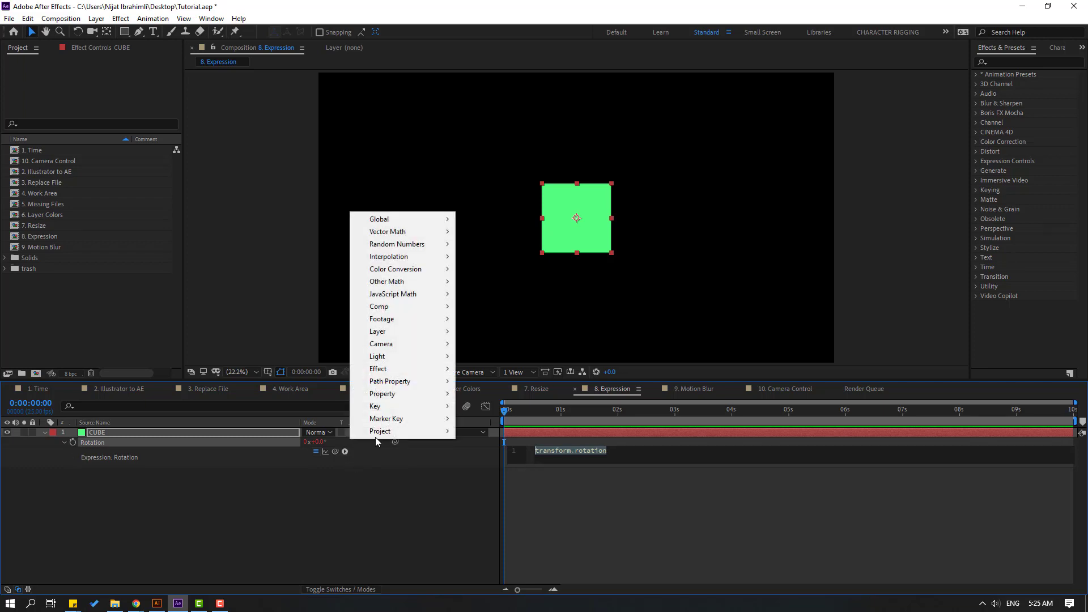
mouse_move(414, 393)
click(612, 457)
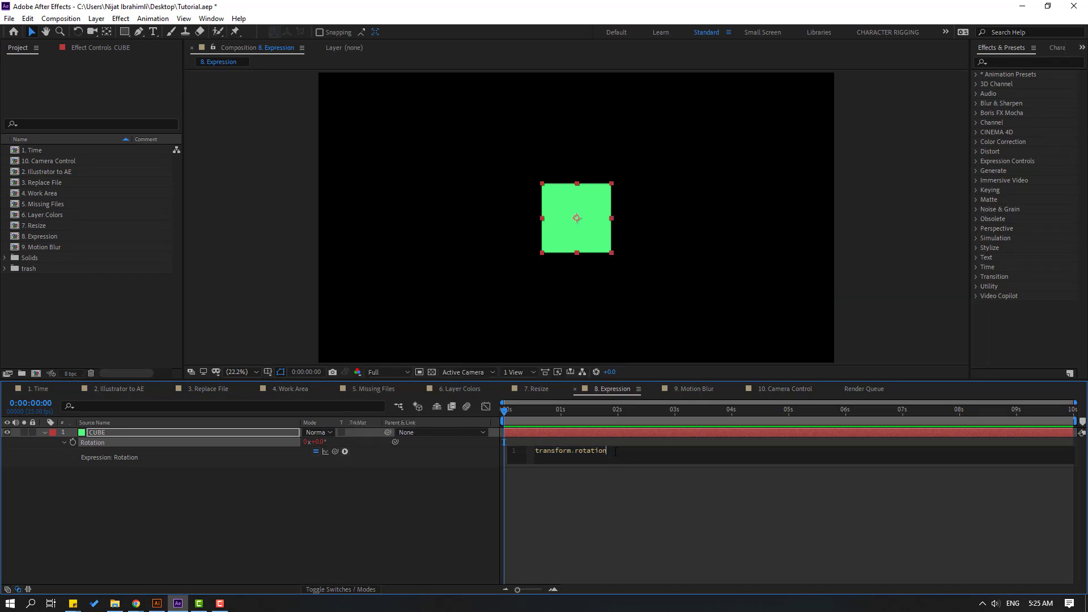
Replace the rotation expression of CUBE with time*48 and preview the animation
key(ctrl+a)
text(tie)
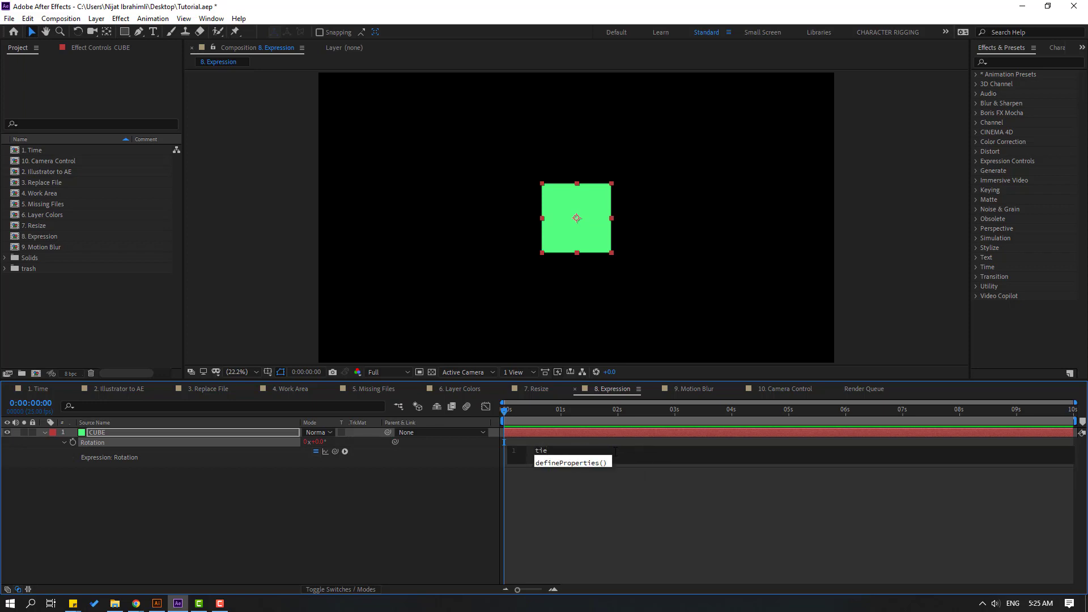
key(BackSpace)
text(me*)
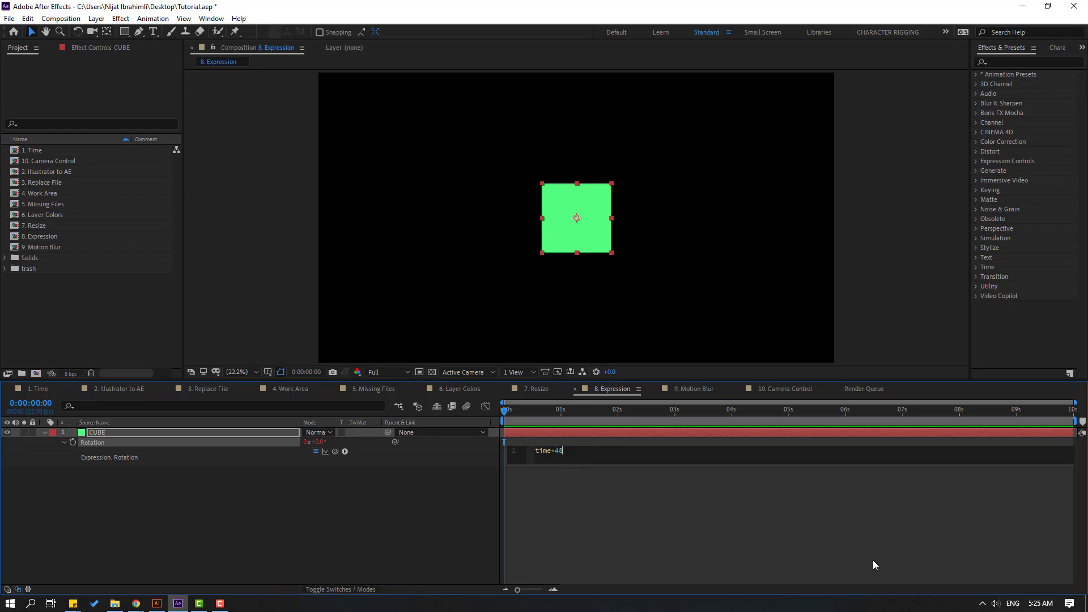
click(904, 531)
key(space)
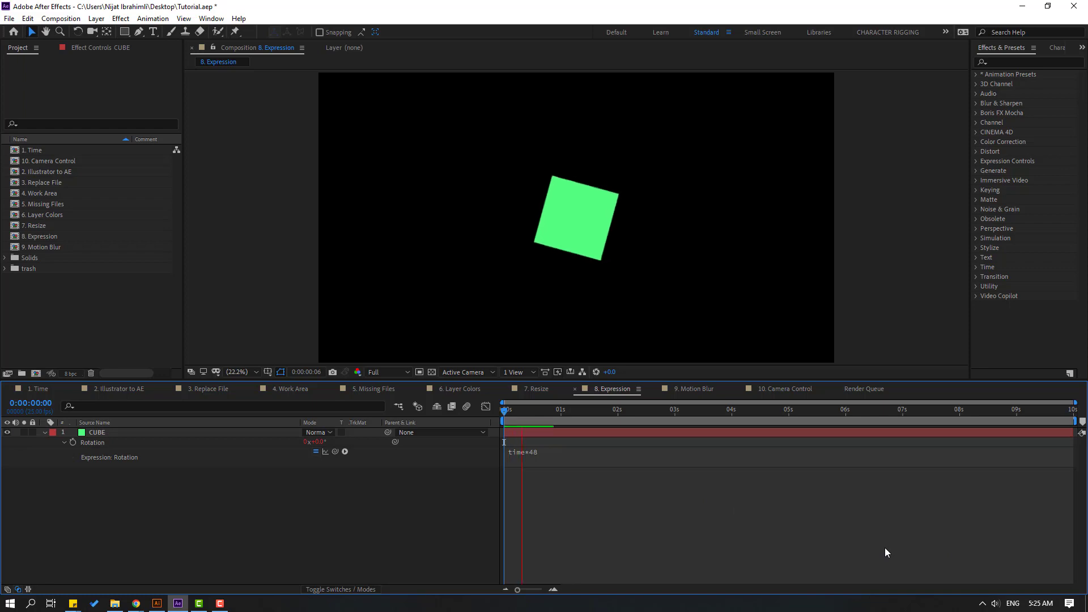
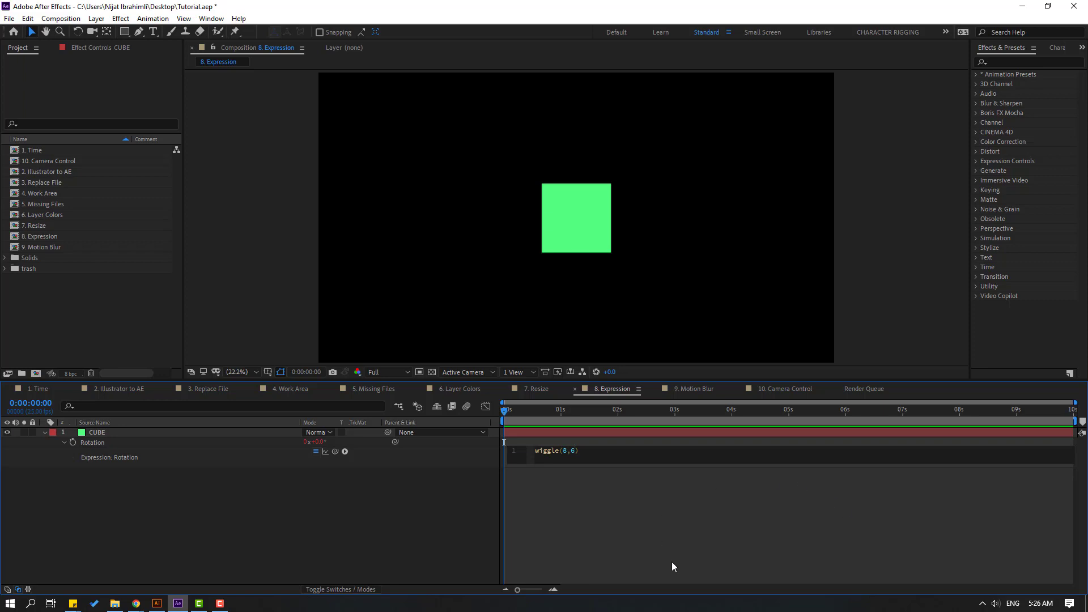
Apply the expression wiggle(8,6) to the CUBE layer's rotation and preview the motion
click(762, 527)
key(space)
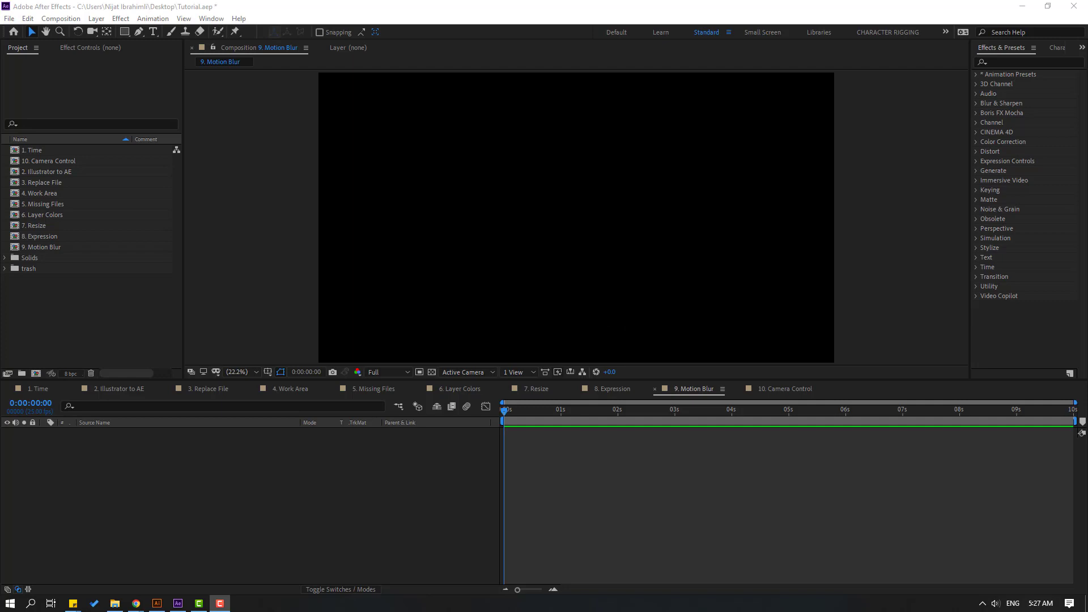
Create a green solid named CUBE in the 9. Motion Blur composition and shrink it to a small block near the frame's left edge
click(196, 461)
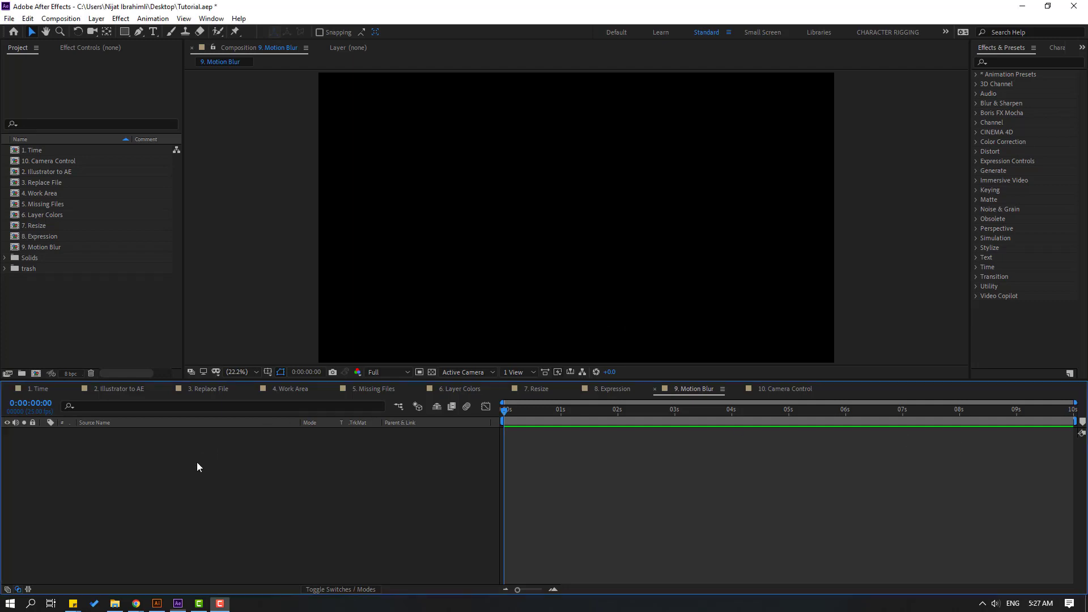
right_click(202, 459)
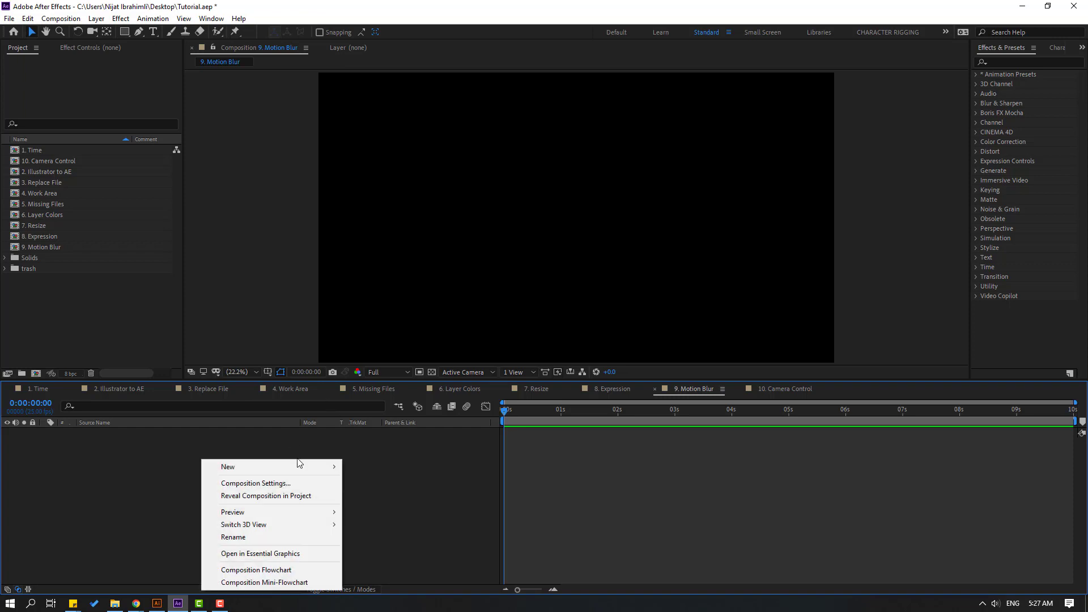
mouse_move(300, 466)
click(359, 495)
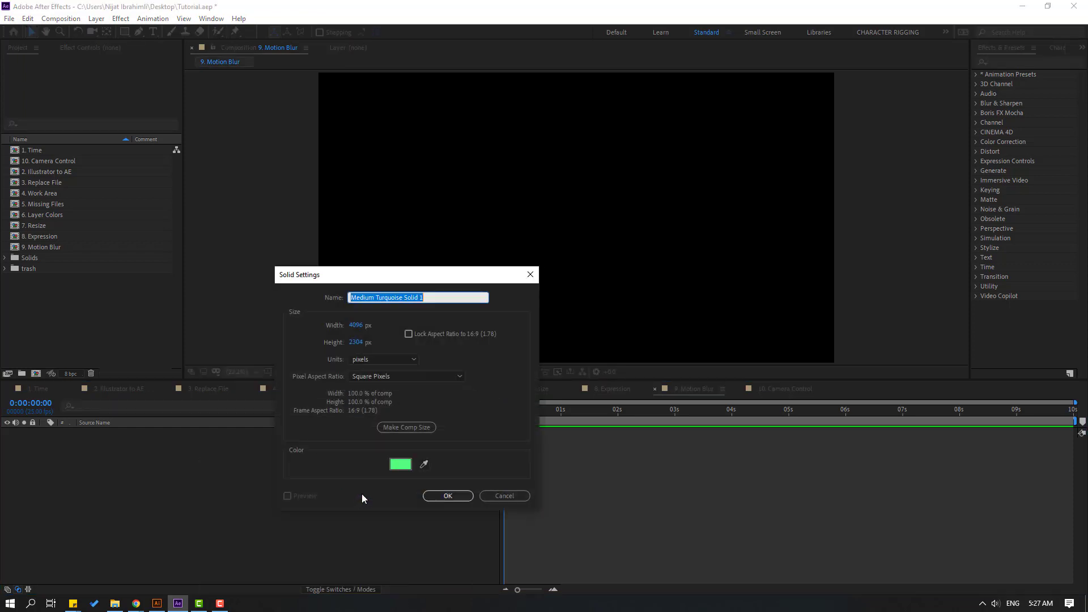
text(CUBE)
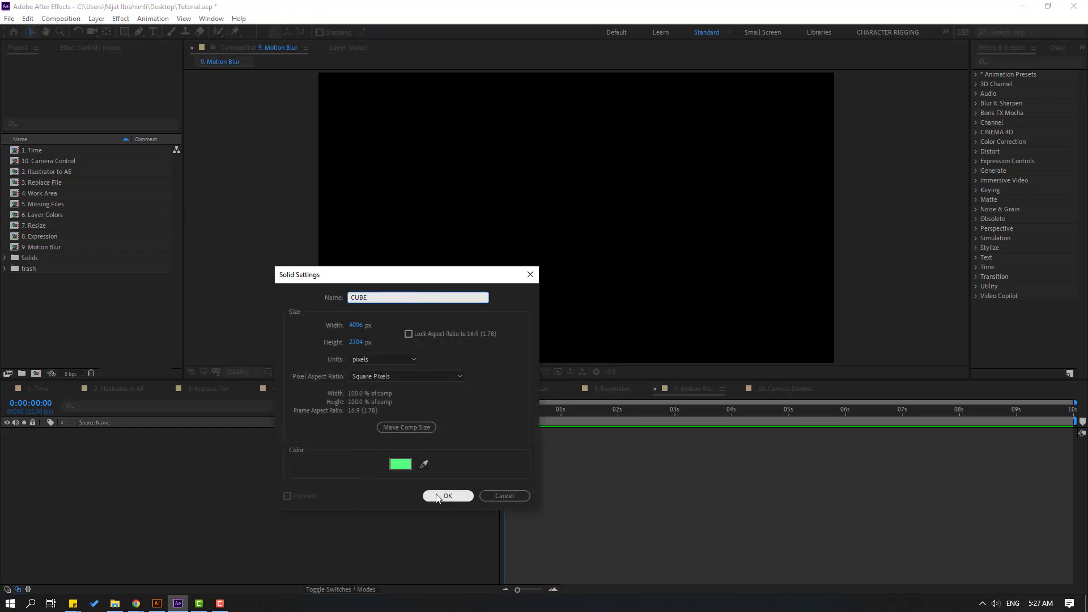
click(447, 495)
drag(322, 72, 359, 214)
Keyframe CUBE's position from the start to 0:00:01:09, sliding it across to about 3711, 1170, and shorten the move to under one second
key(p)
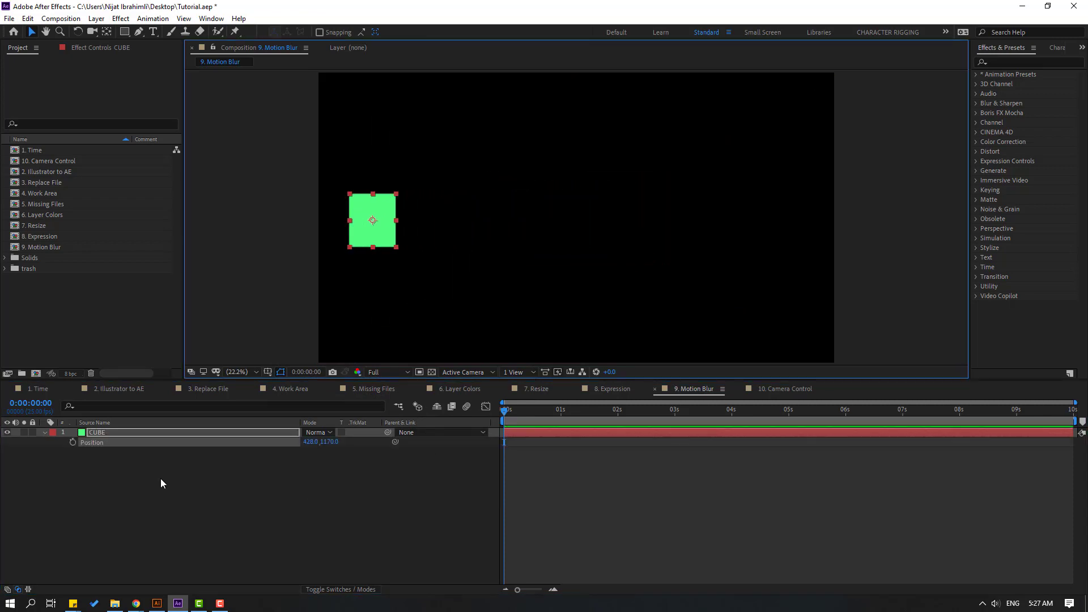
click(72, 442)
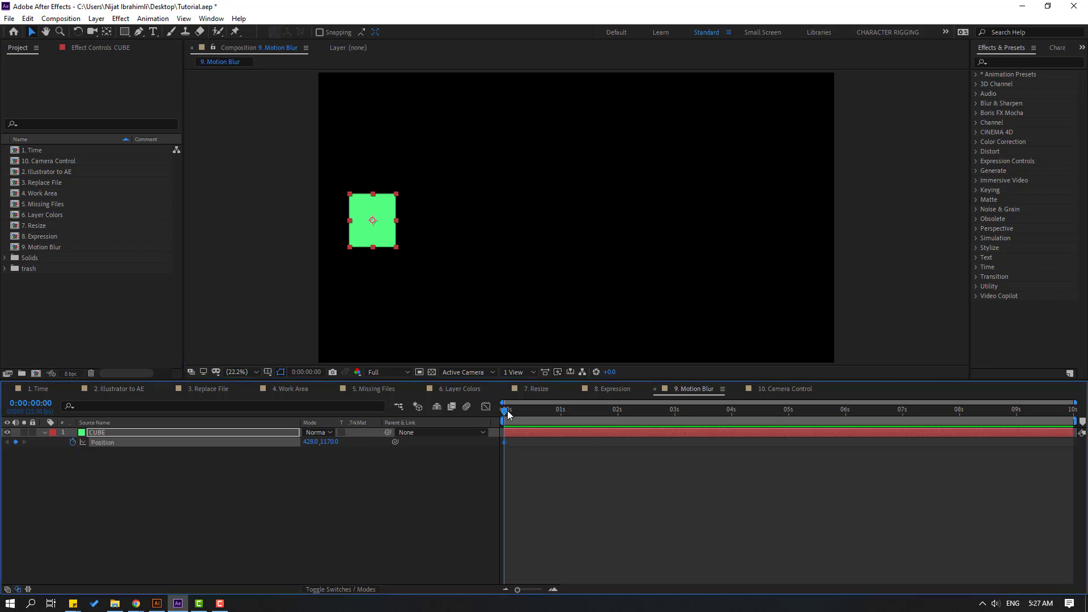
drag(508, 414, 584, 420)
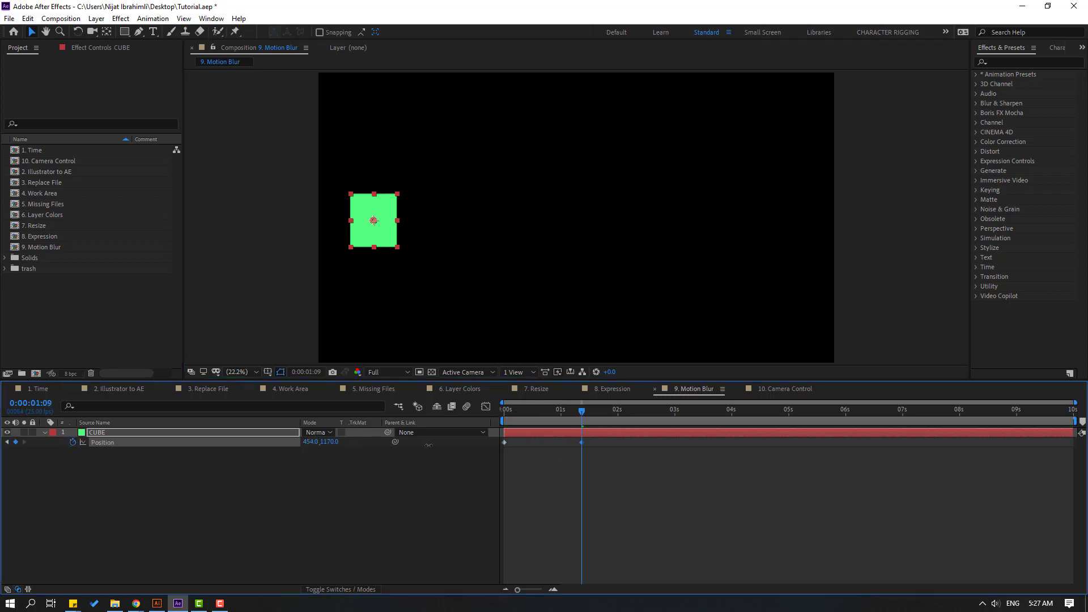
drag(372, 220, 785, 220)
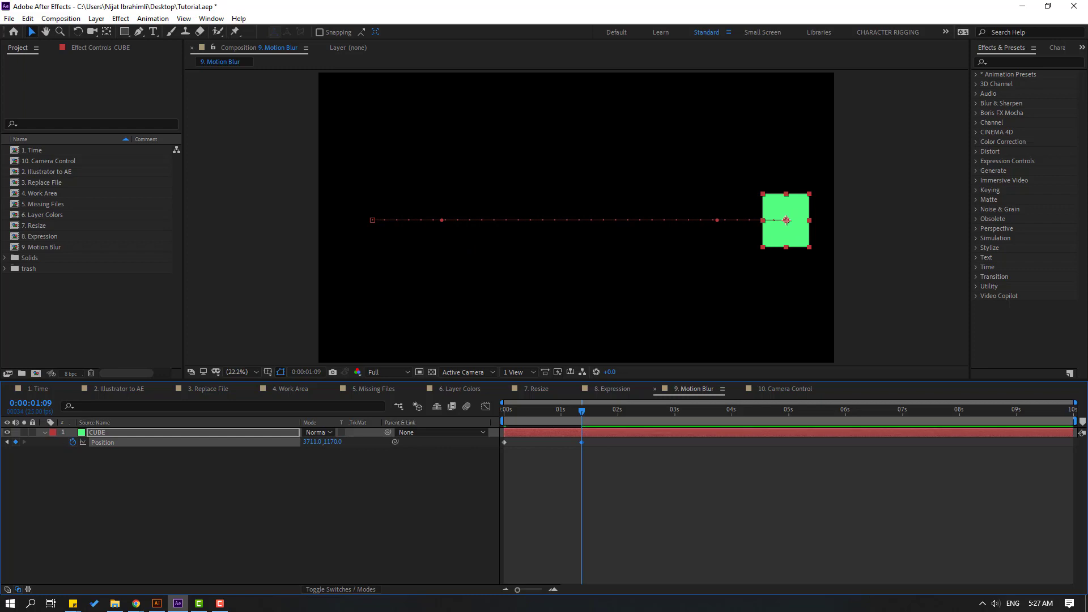
click(606, 479)
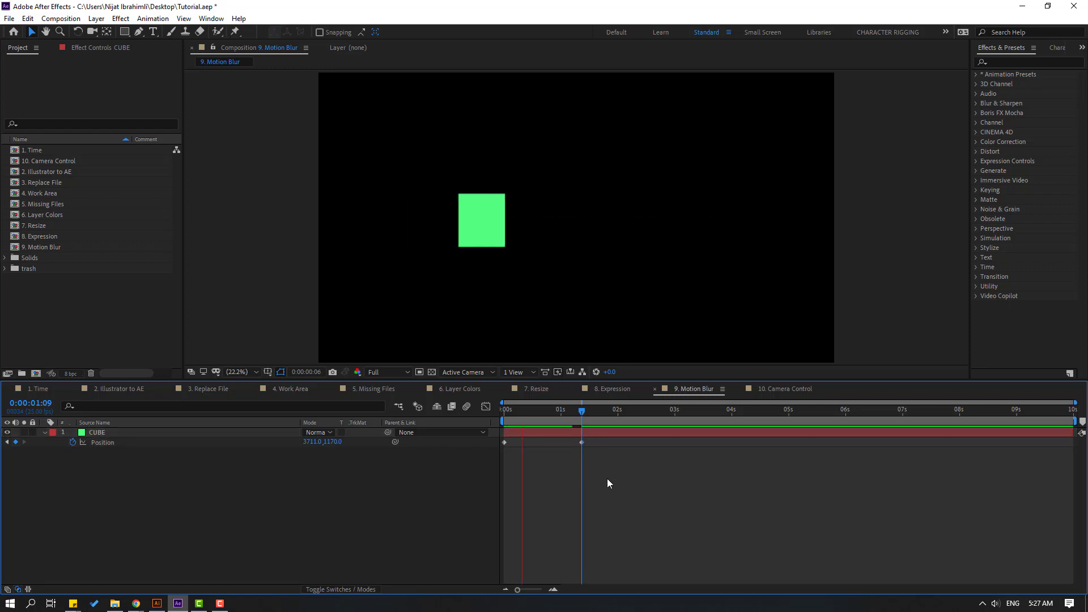
drag(581, 443, 525, 414)
click(552, 467)
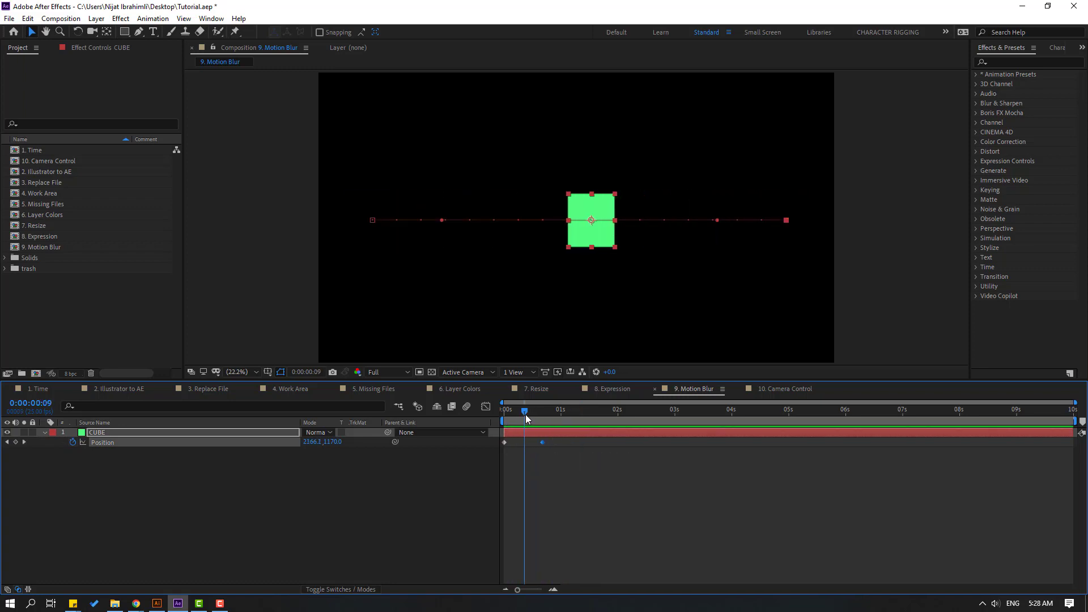
Show the layer switches and enable motion blur for the CUBE layer and the composition
click(100, 434)
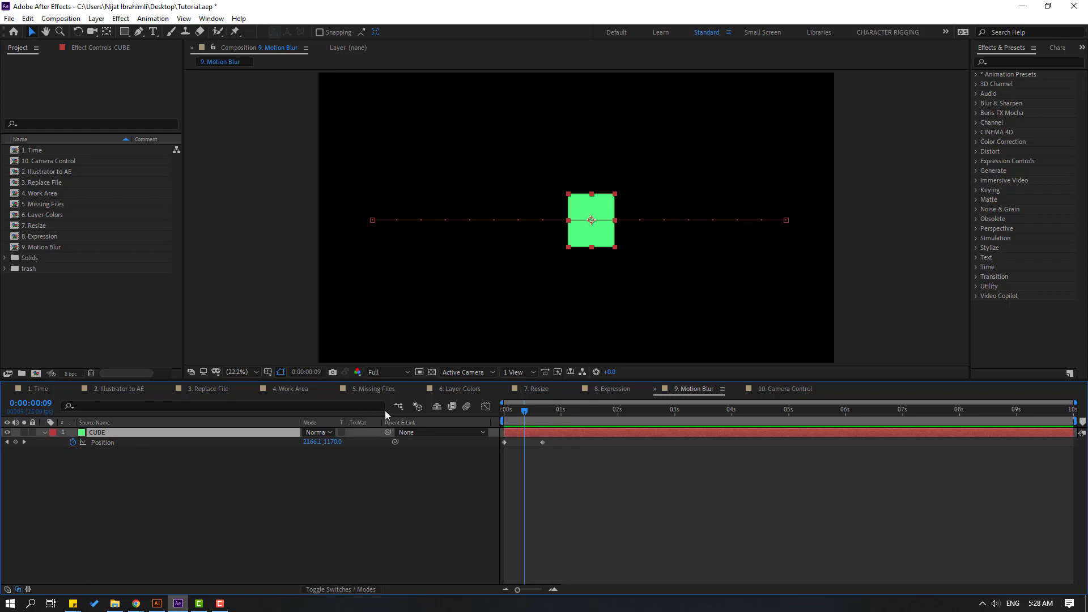
click(320, 590)
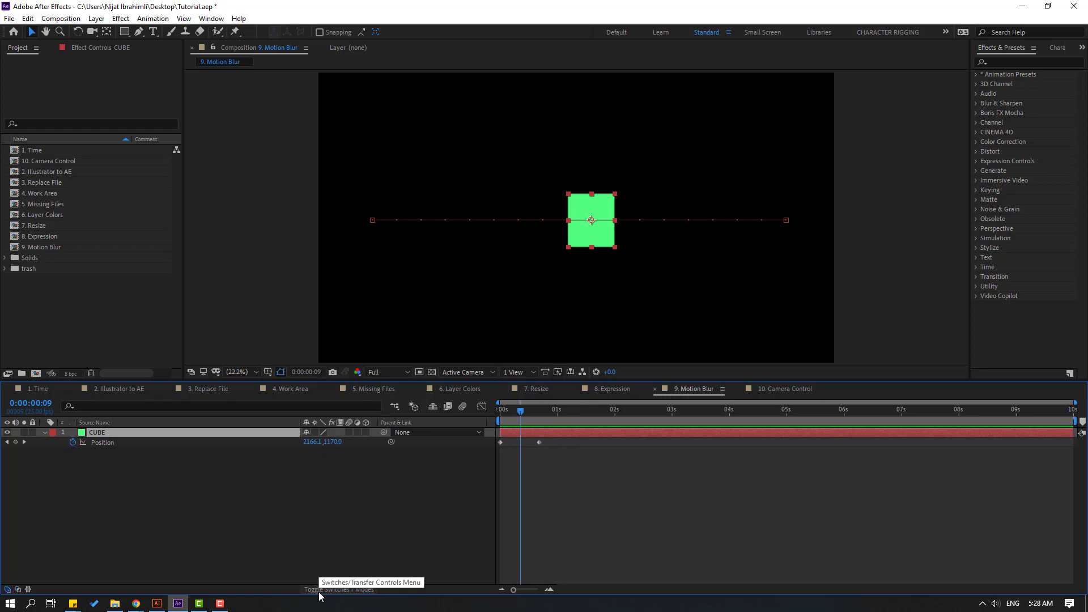
click(348, 432)
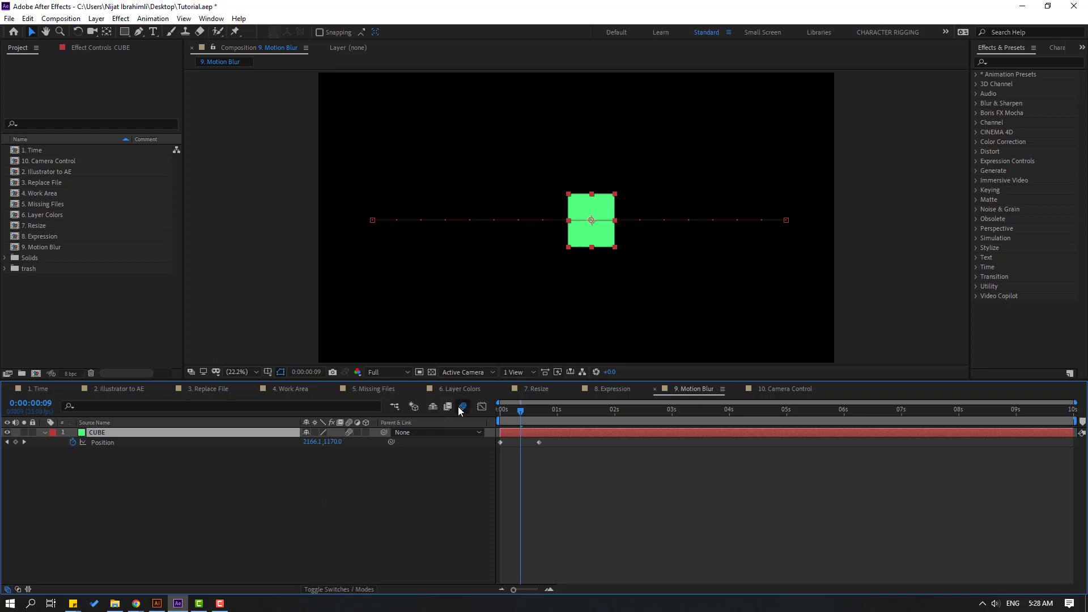
End the work area at 0:00:00:20, preview the blurred movement, and park the playhead at 0:00:00:08
click(546, 411)
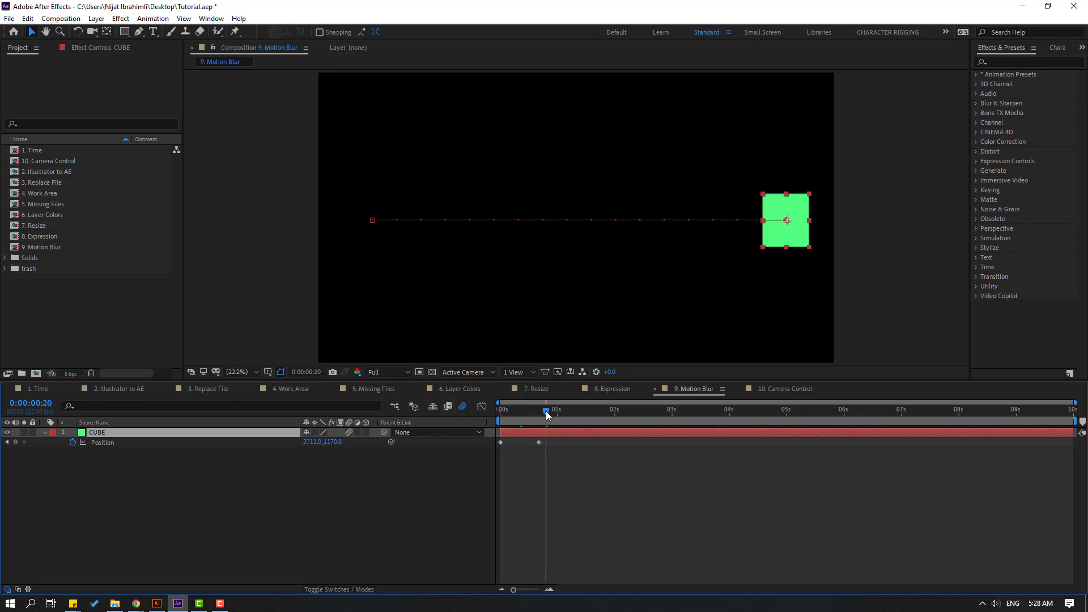
key(n)
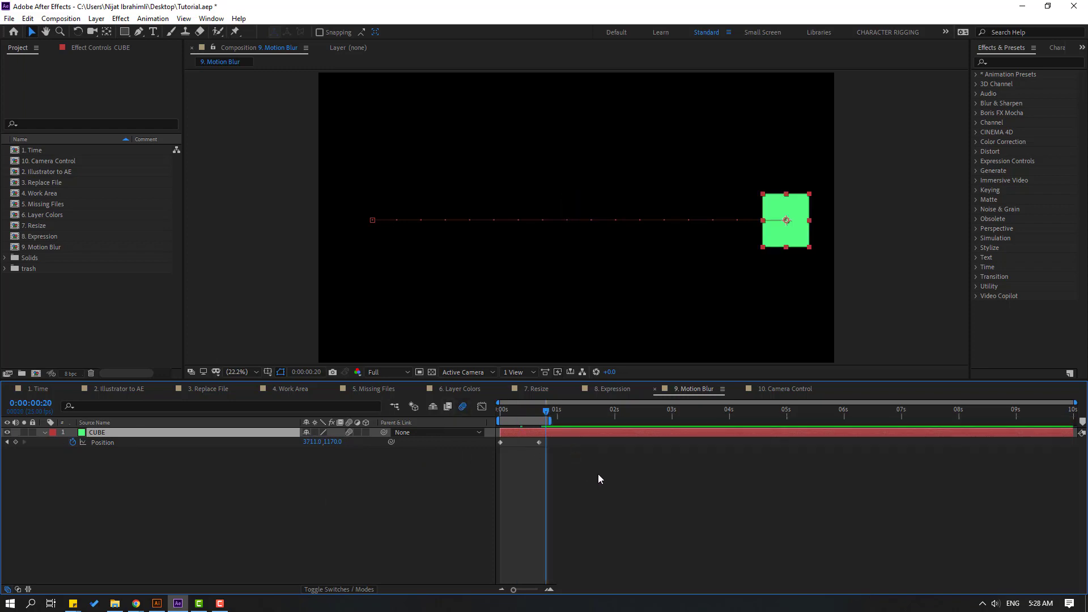
key(space)
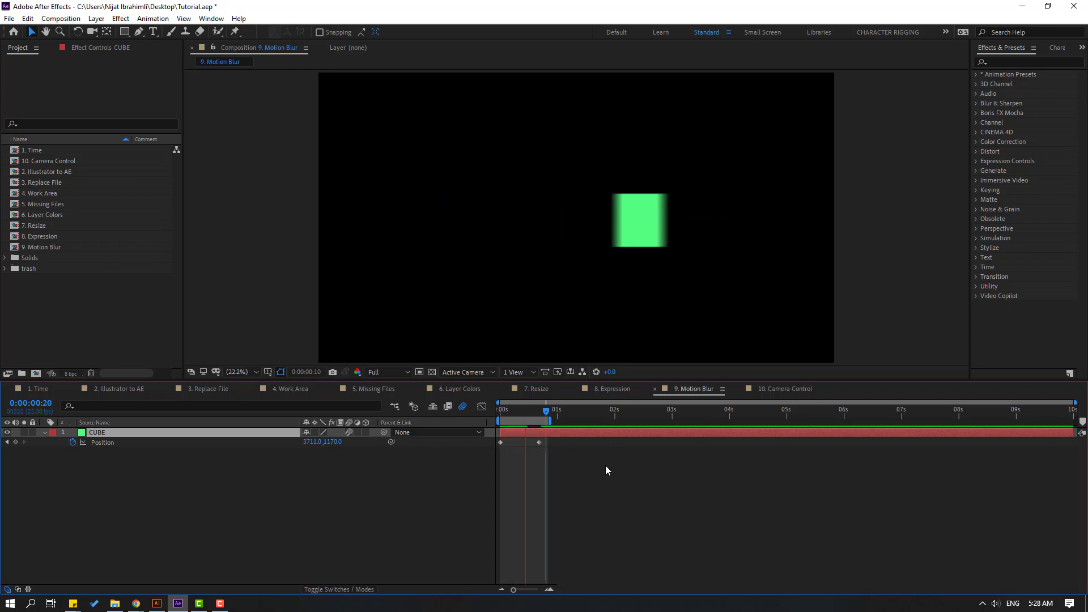
click(518, 408)
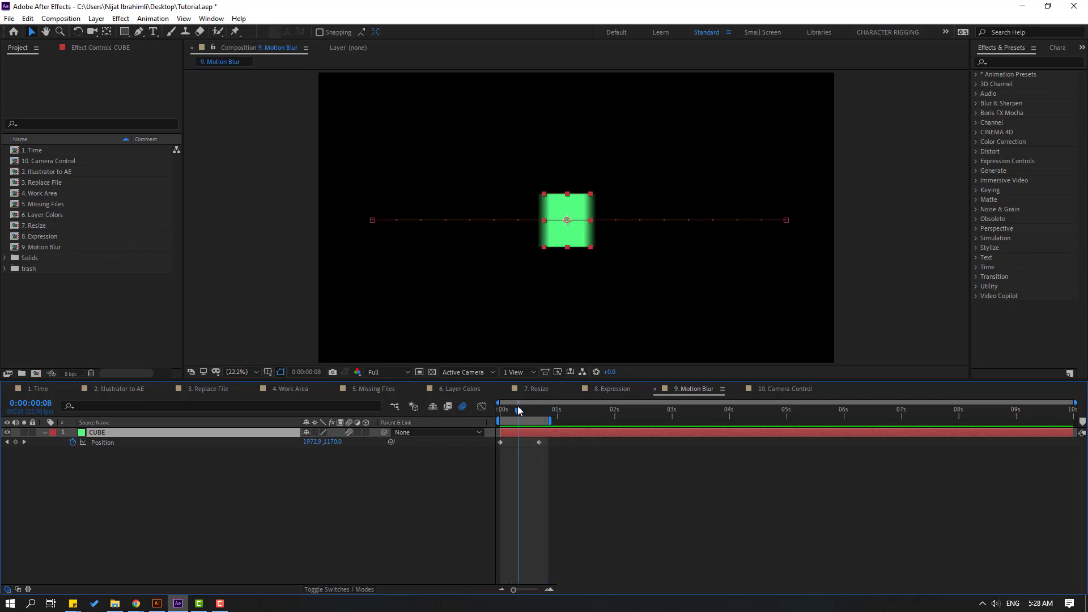
Set the motion blur shutter angle to 360 in the advanced composition settings, keeping the cube in view beside the dialog
right_click(190, 496)
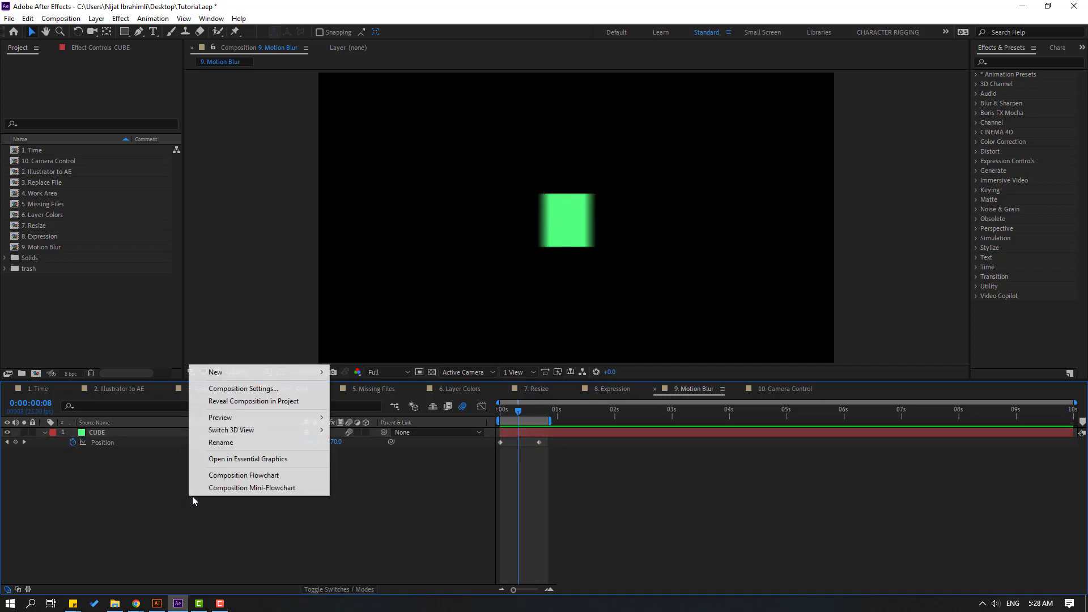
click(238, 391)
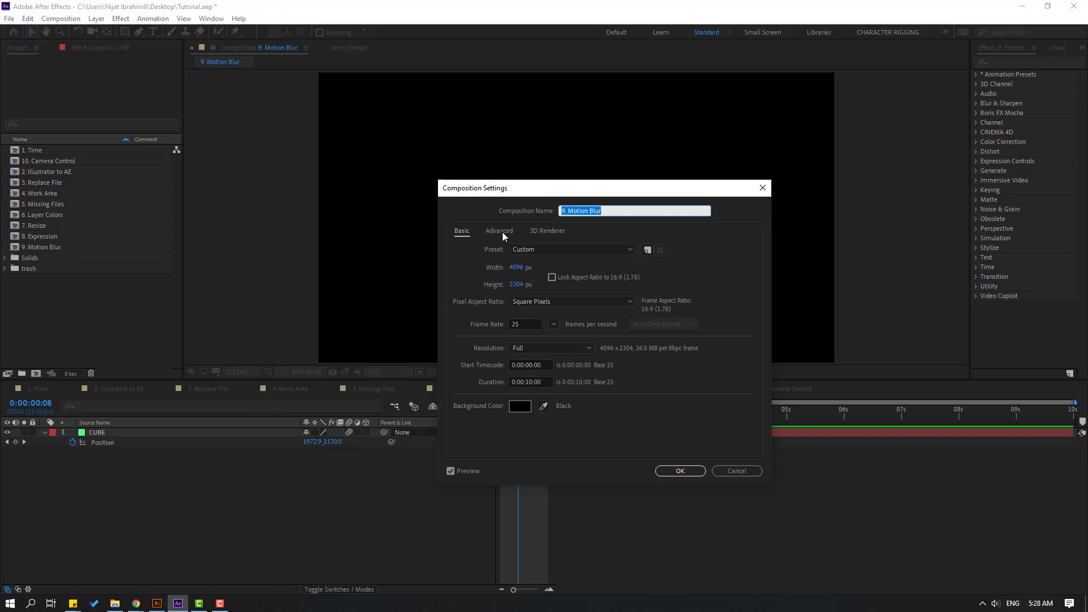
click(501, 232)
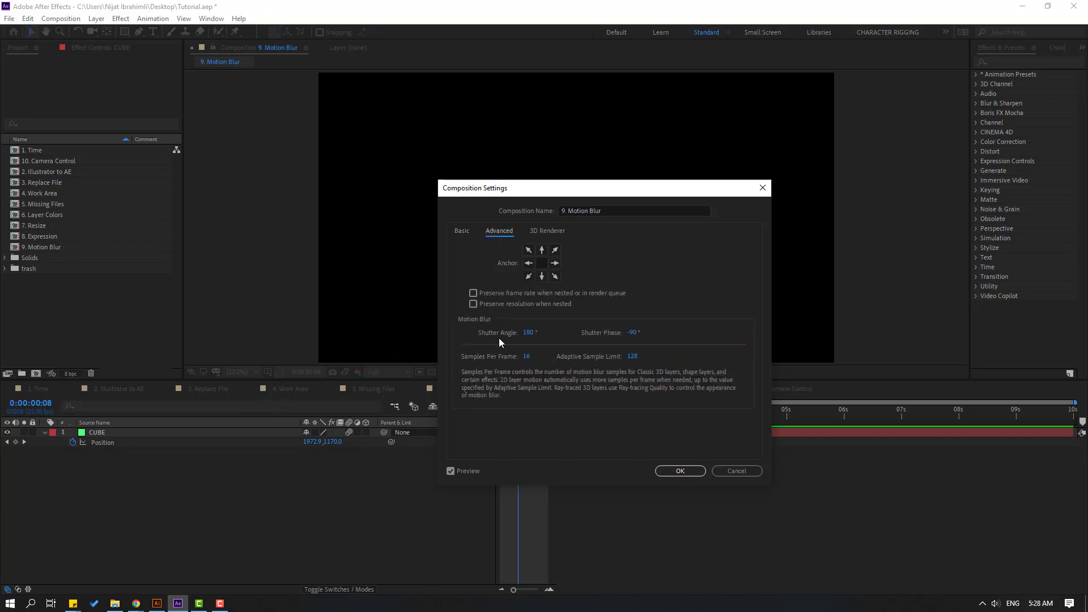
drag(611, 193, 855, 283)
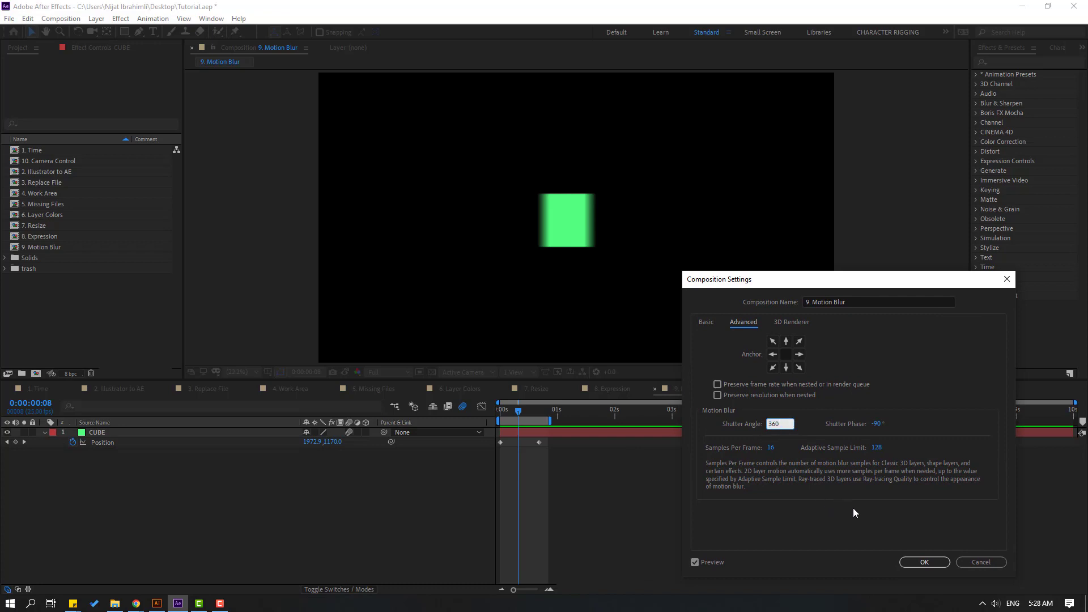
click(835, 509)
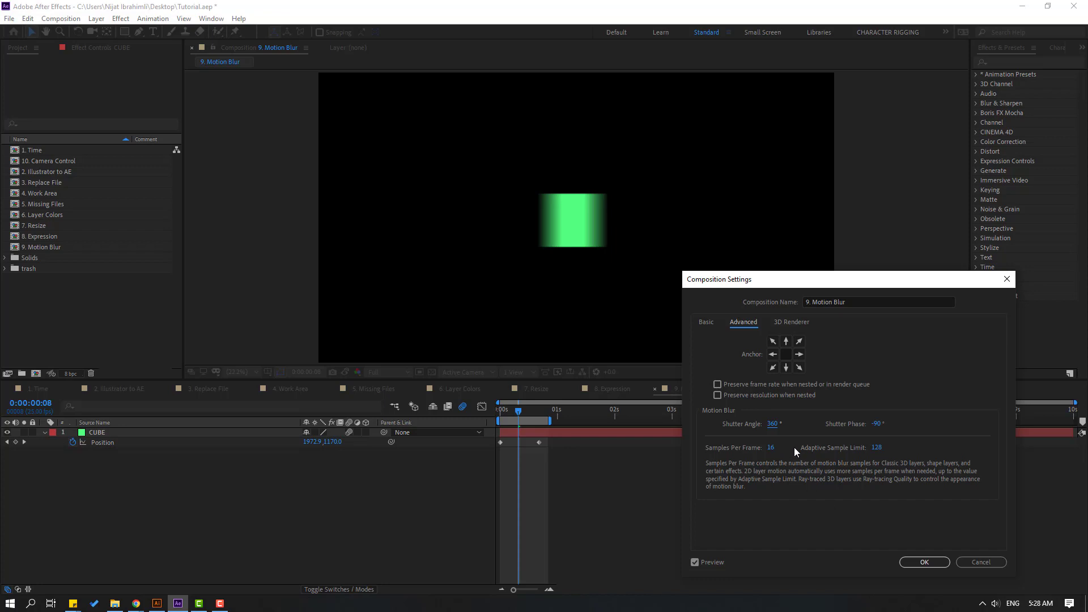
Enter 800 for the shutter angle, accept the composition settings, and preview the stronger blur
click(772, 424)
text(800)
click(805, 498)
click(907, 566)
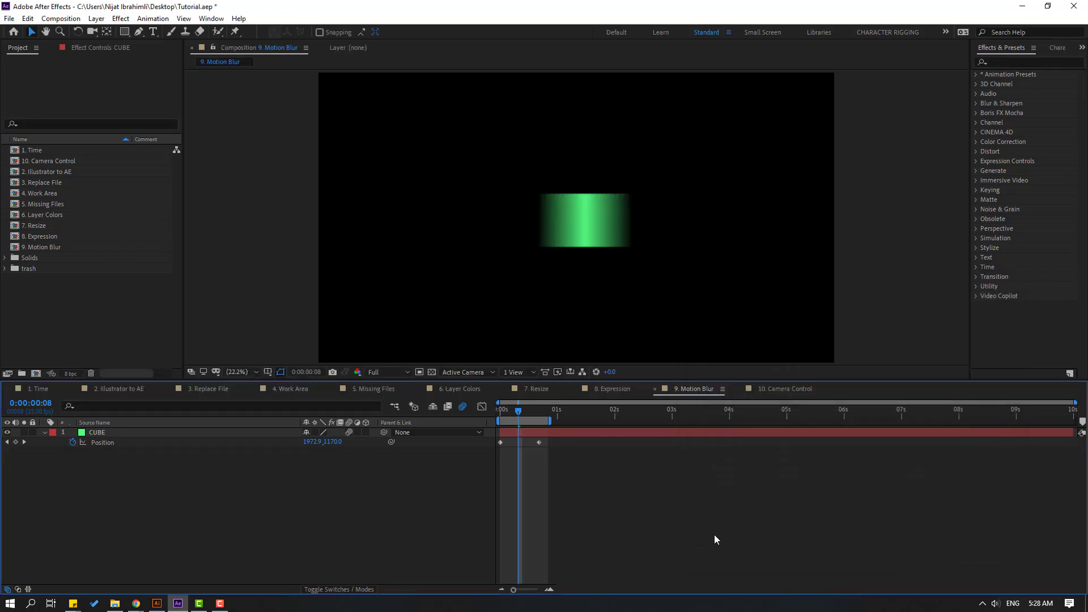
key(space)
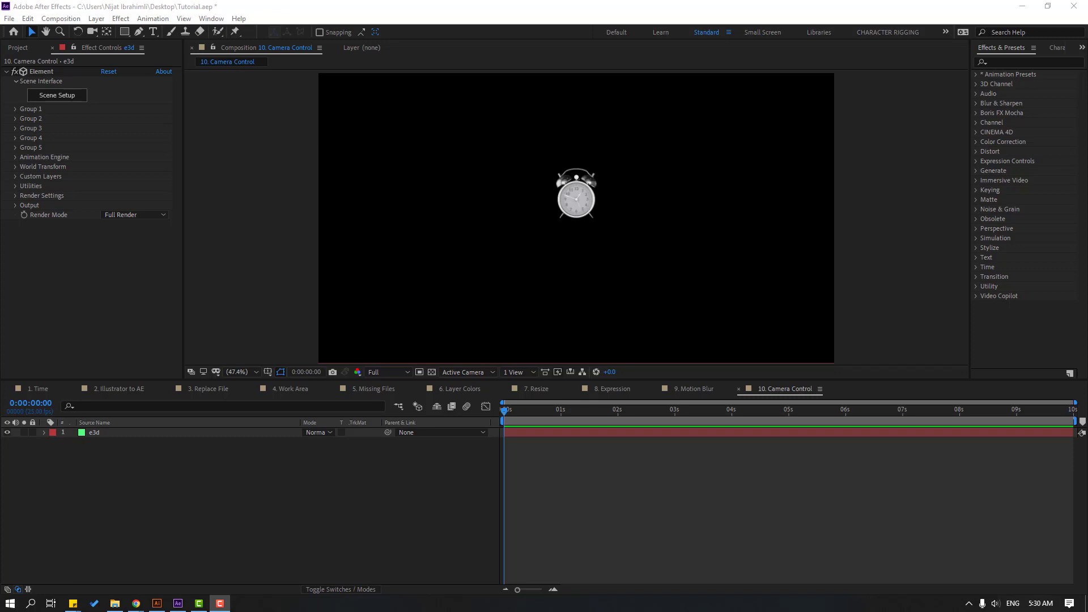
click(93, 433)
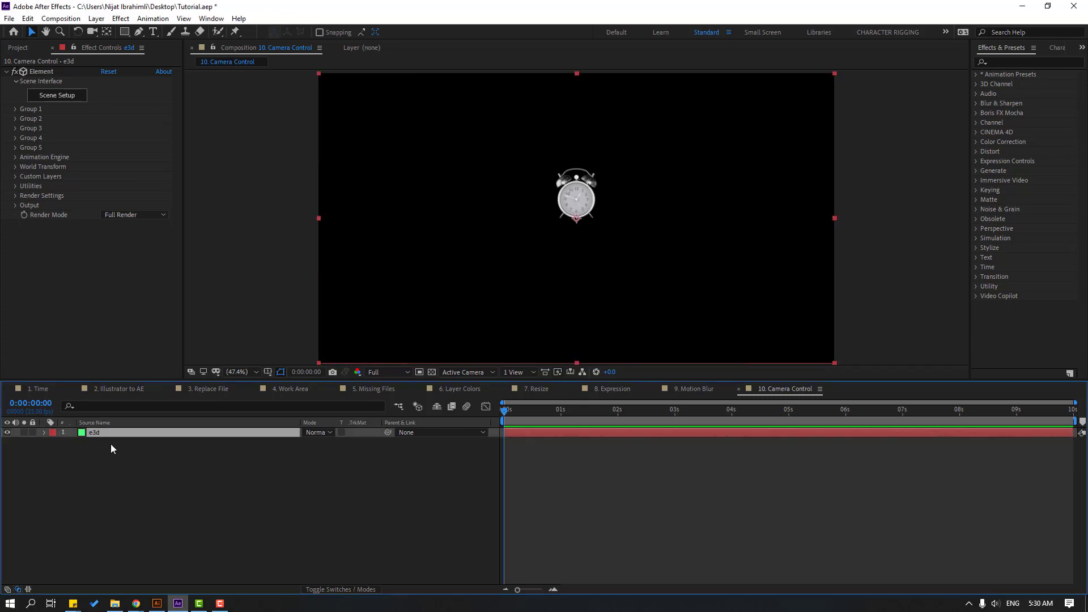
click(120, 475)
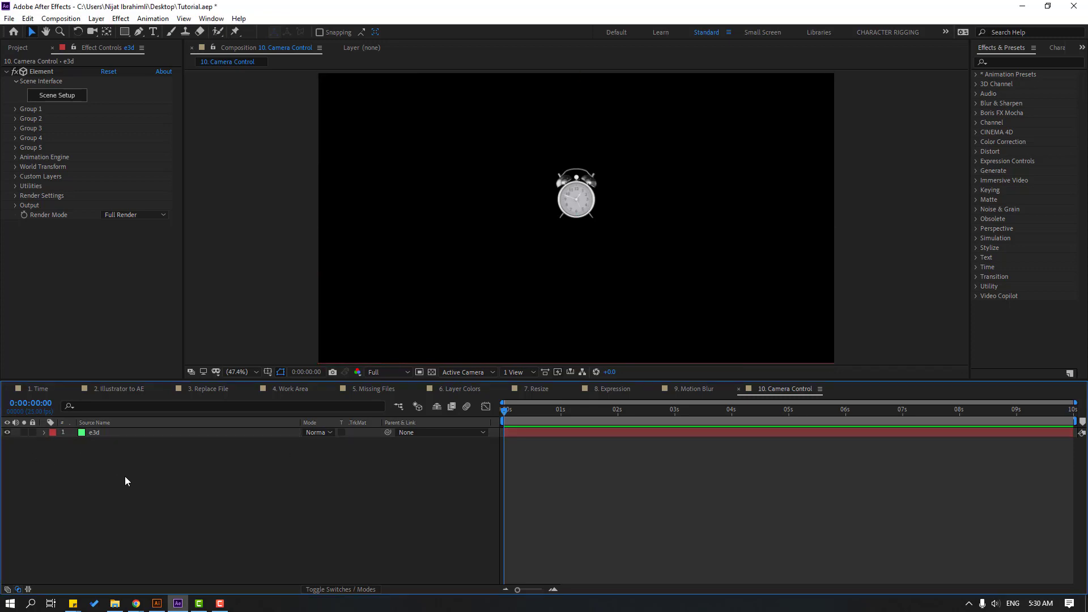
Add a new camera layer to the 10. Camera Control composition with the offered camera settings
right_click(125, 477)
mouse_move(202, 354)
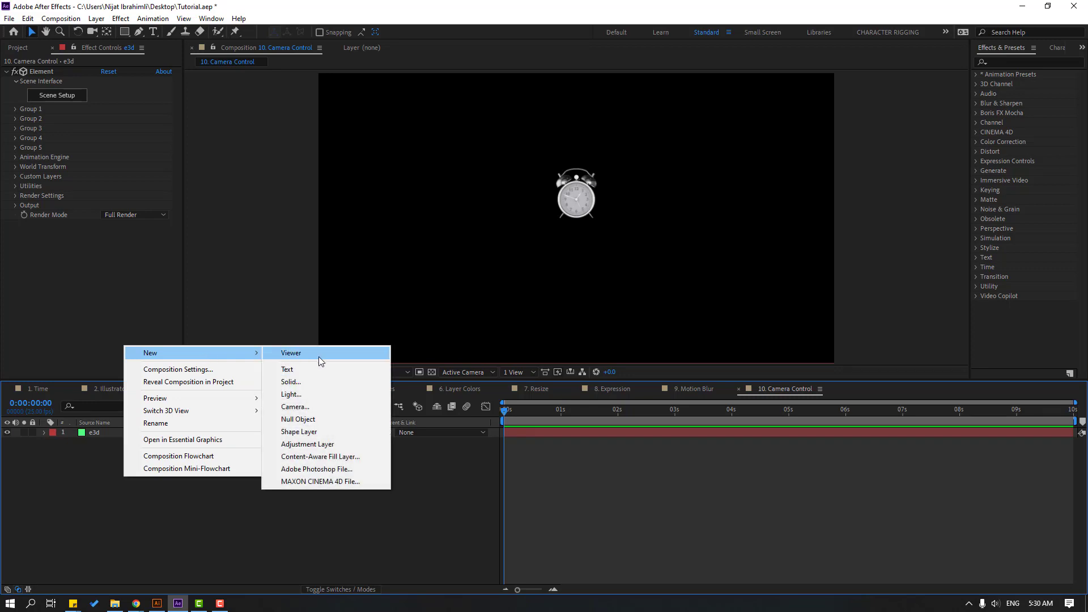
click(310, 407)
click(589, 411)
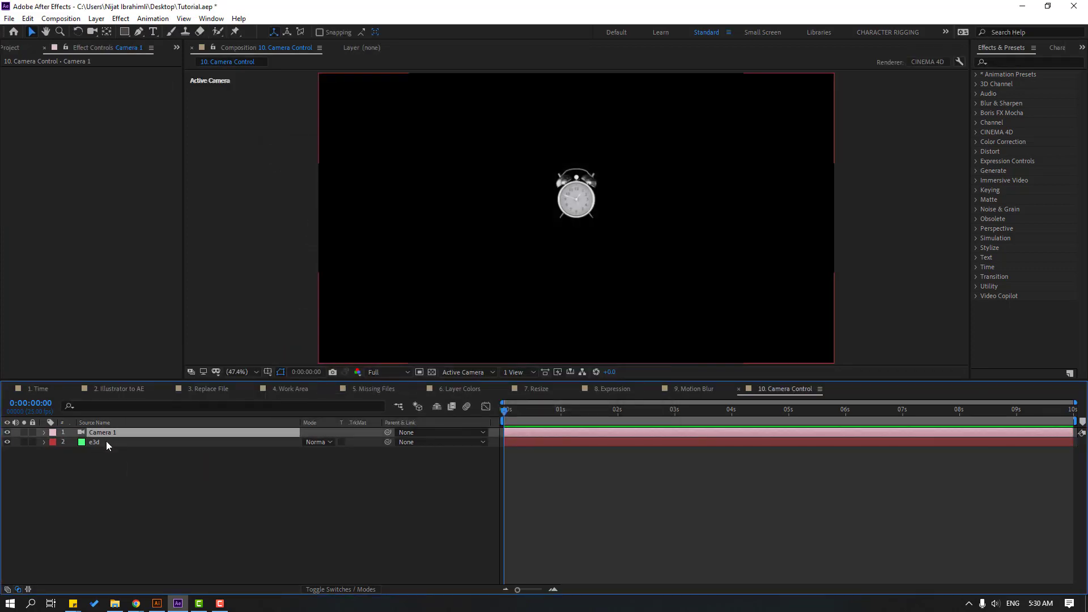
Show the available camera tools and cycle through them, return to the Selection tool, and deselect the camera layer
click(92, 32)
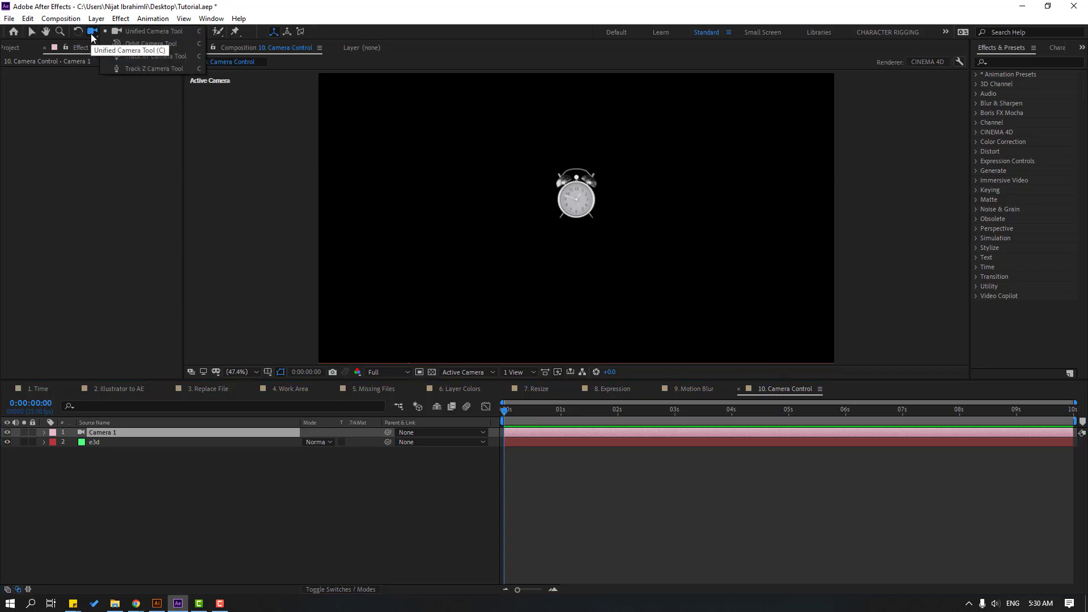
key(c)
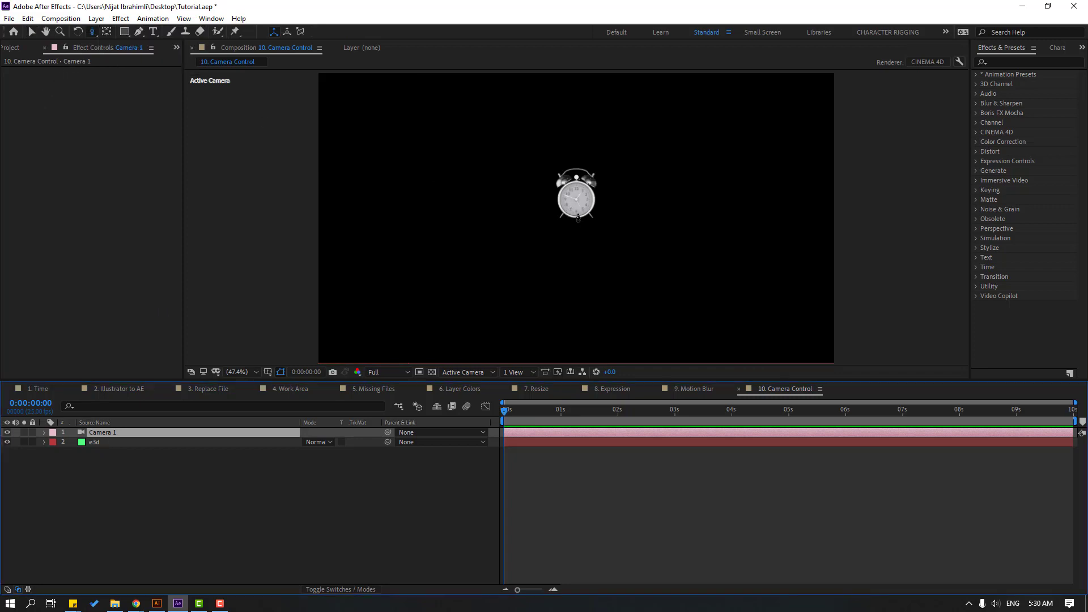
drag(572, 212, 187, 518)
key(v)
click(169, 515)
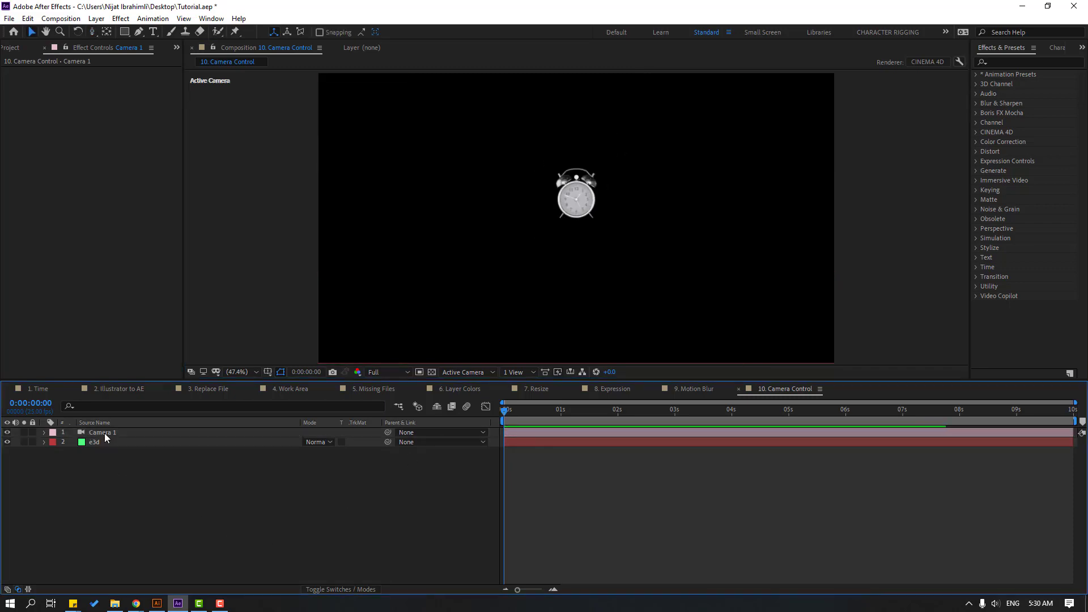
Create an orbit null for the Camera 1 layer and centre the null's anchor point within its square
click(104, 433)
right_click(105, 433)
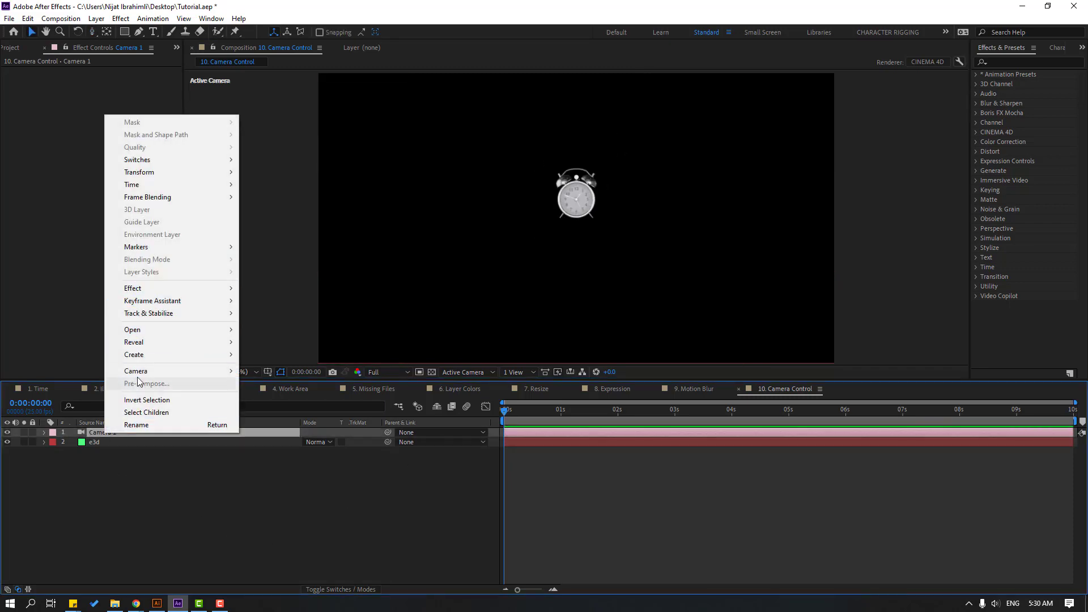
mouse_move(138, 372)
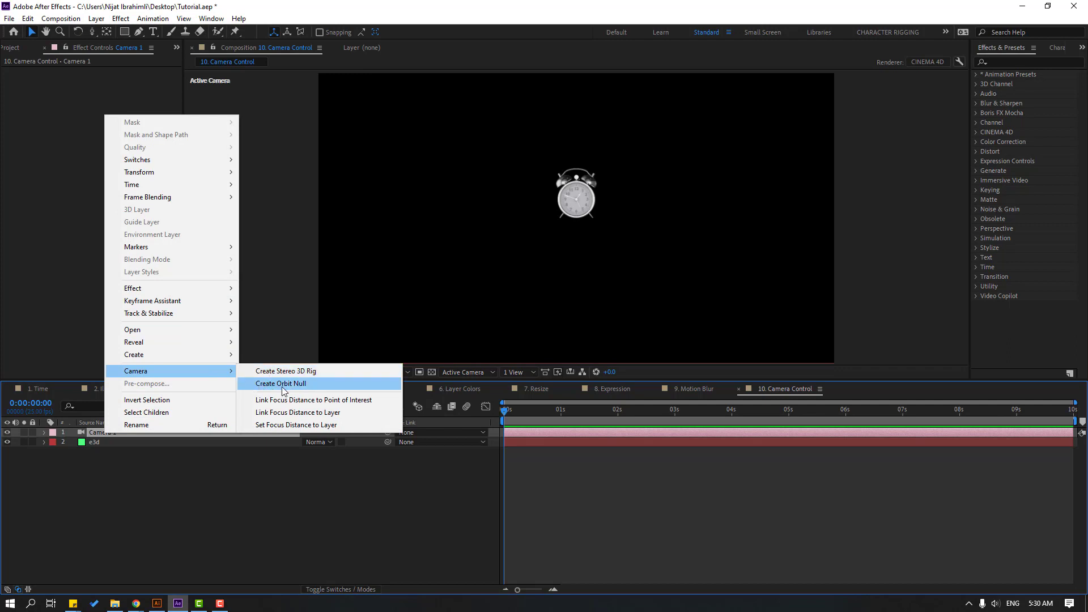
click(303, 384)
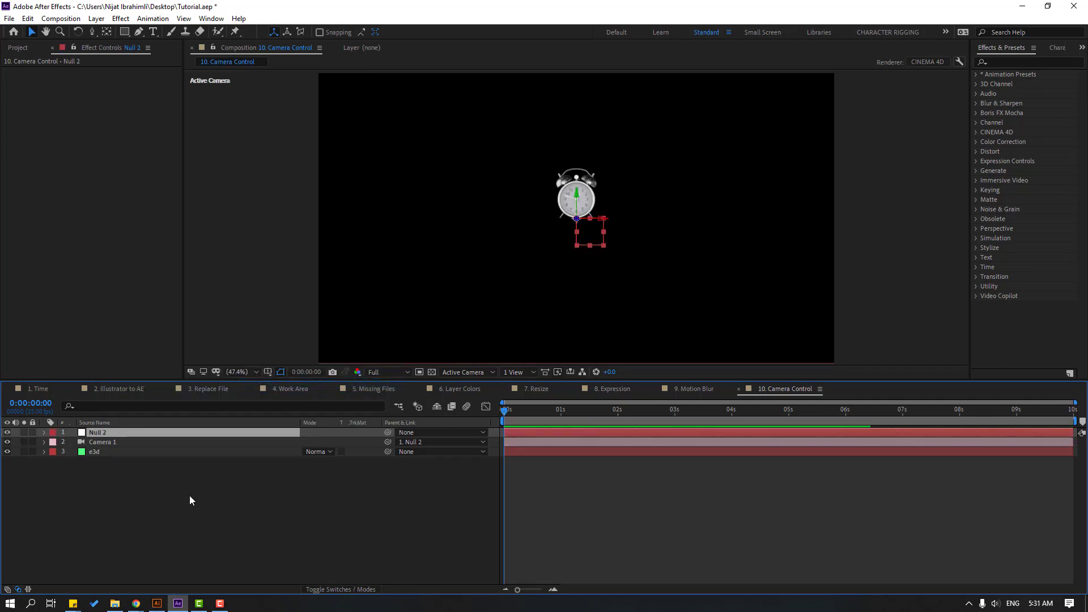
double_click(107, 33)
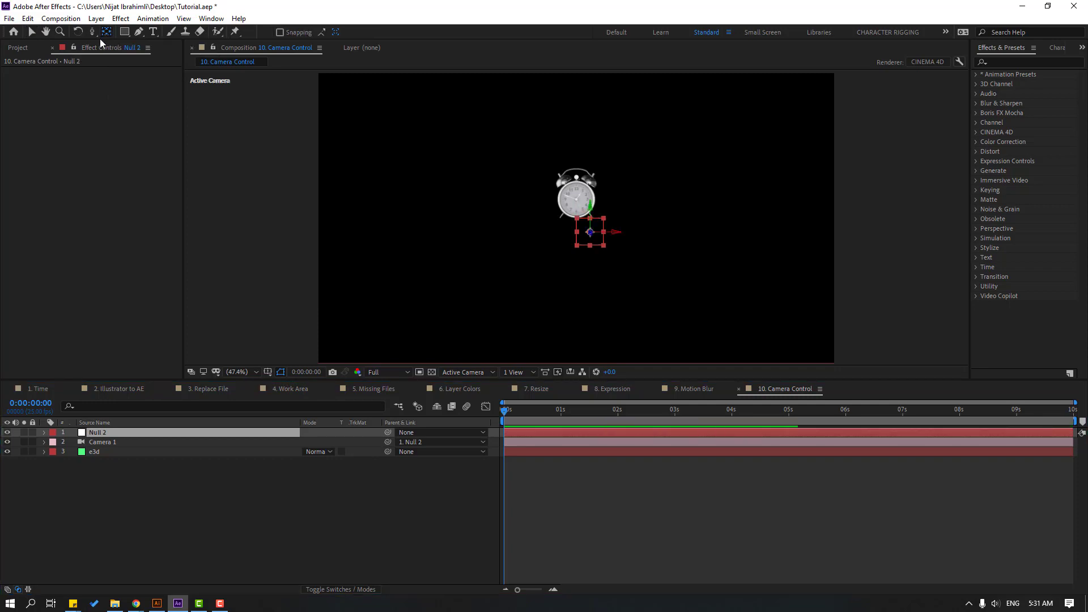
click(32, 31)
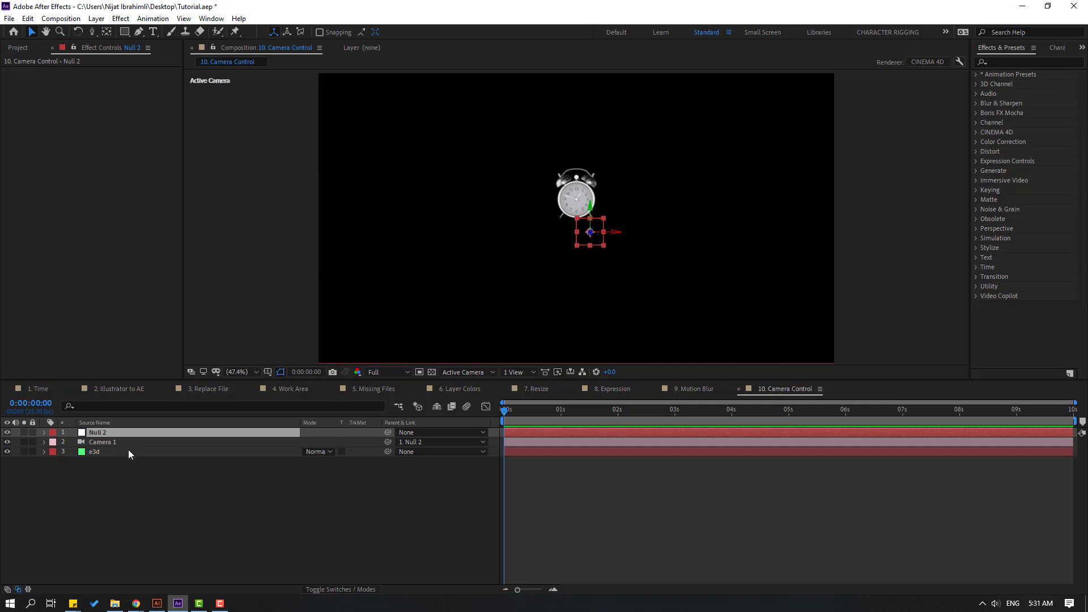
Try orbiting the clock by turning the null's Y Rotation to about 1x+345°, and undo the rotation
key(r)
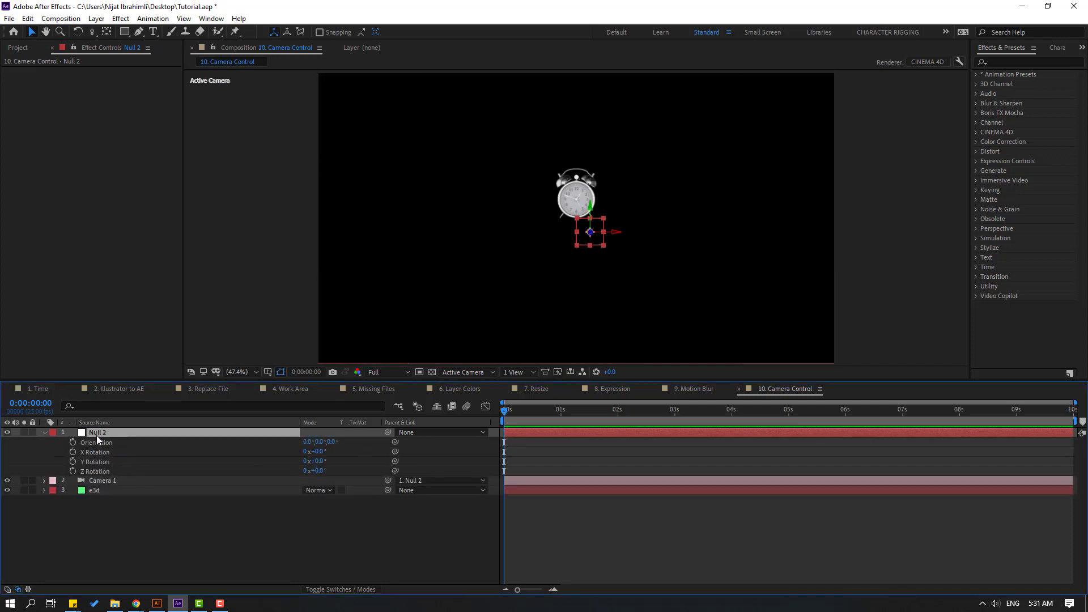
drag(322, 463, 512, 451)
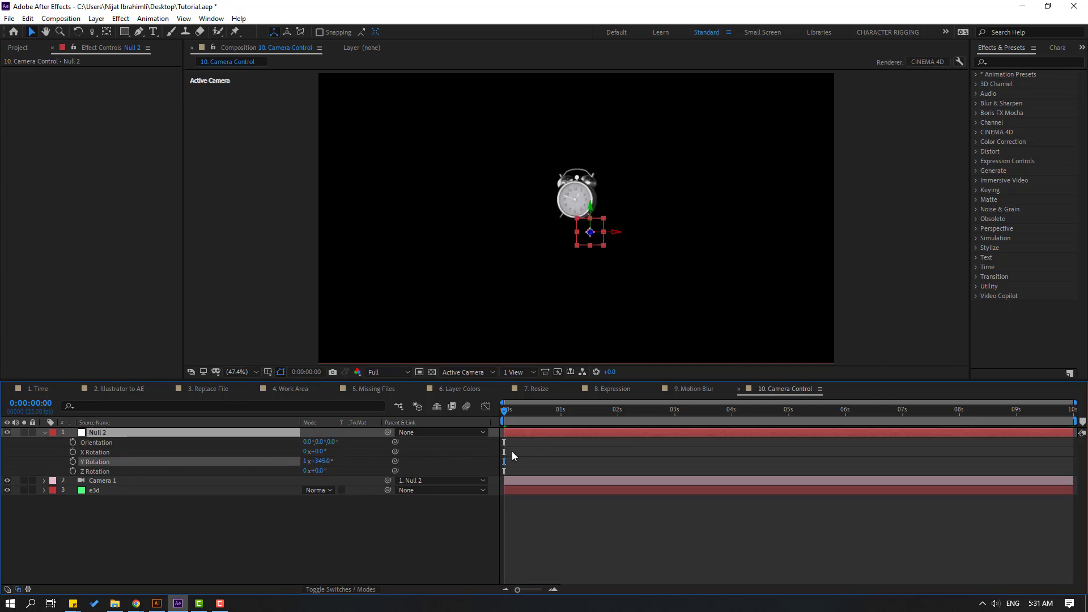
key(ctrl+z)
Set the null's Z position to about 1990 to bring the clock closer, and reduce its Y position to centre the clock vertically
key(p)
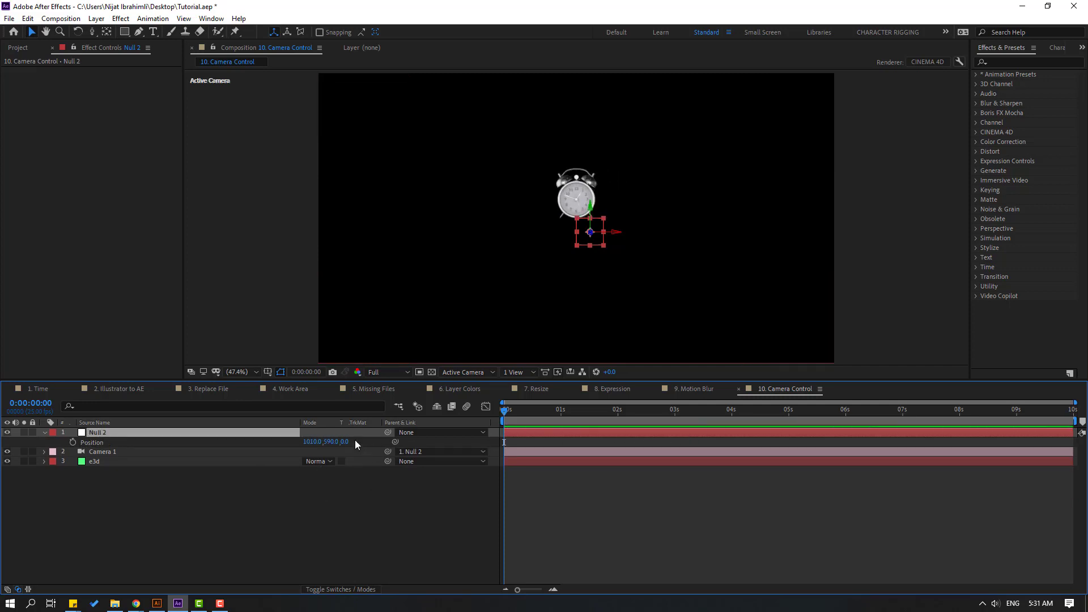
drag(348, 445, 314, 450)
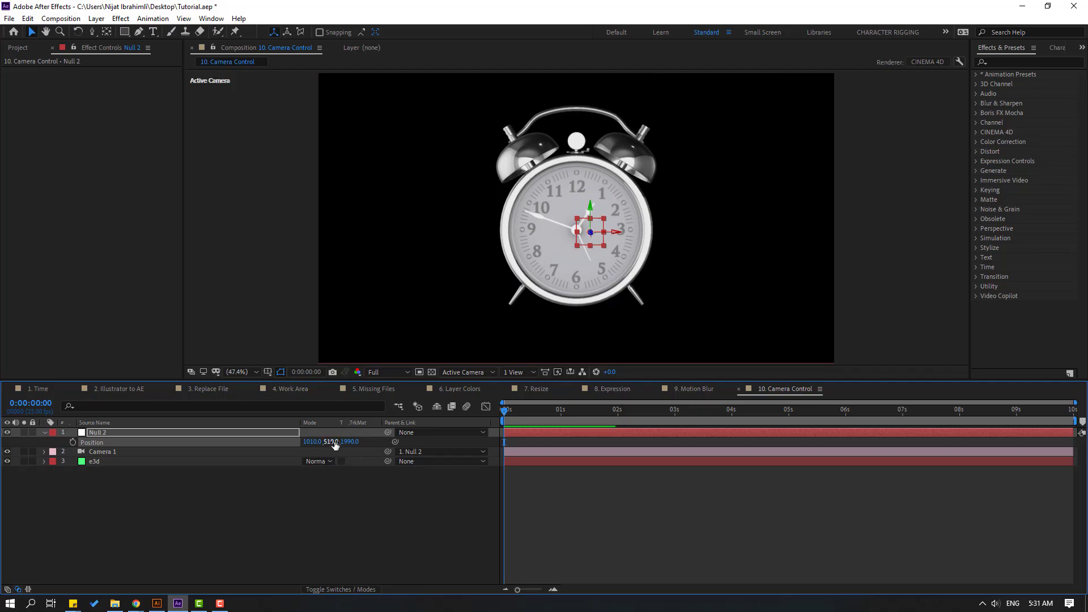